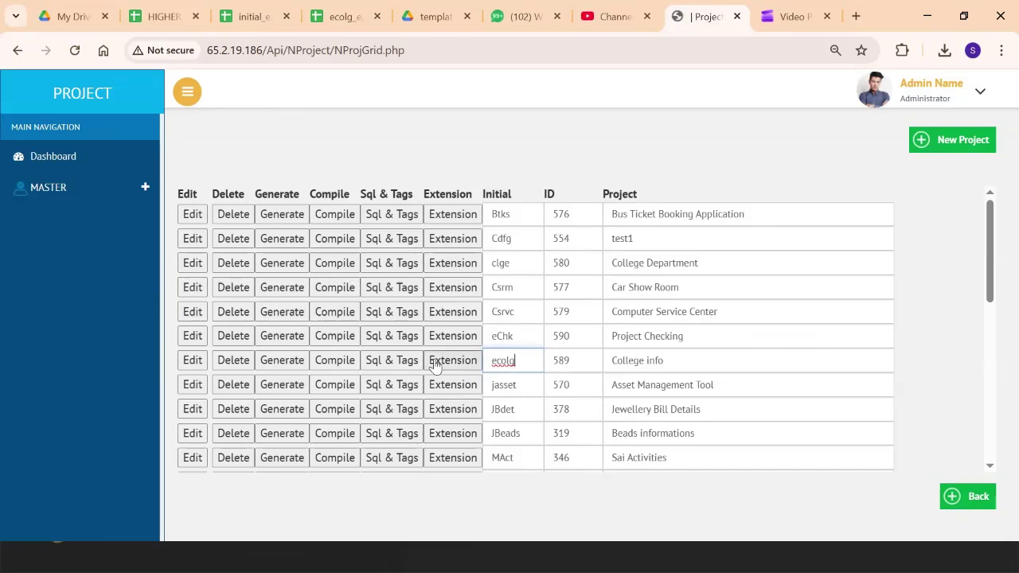
- Open the College info project for editing and identify its table name other than the default ezappz_mast
click(192, 360)
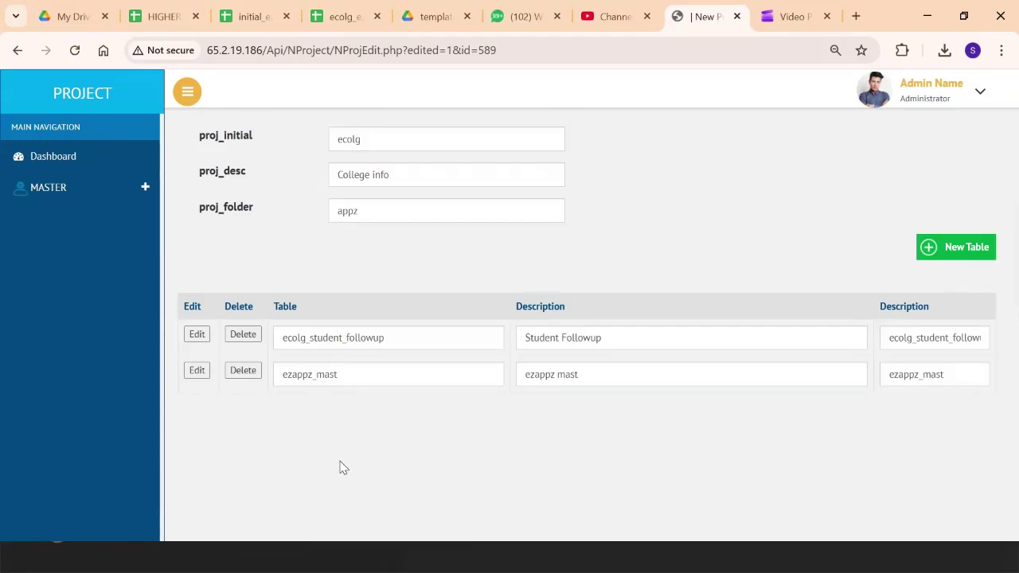
click(336, 338)
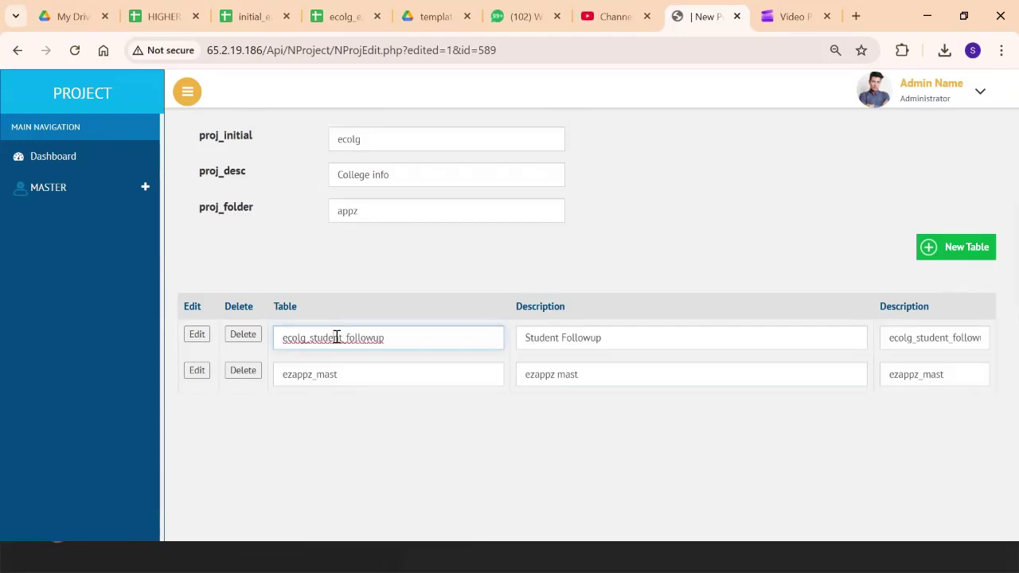
double_click(336, 338)
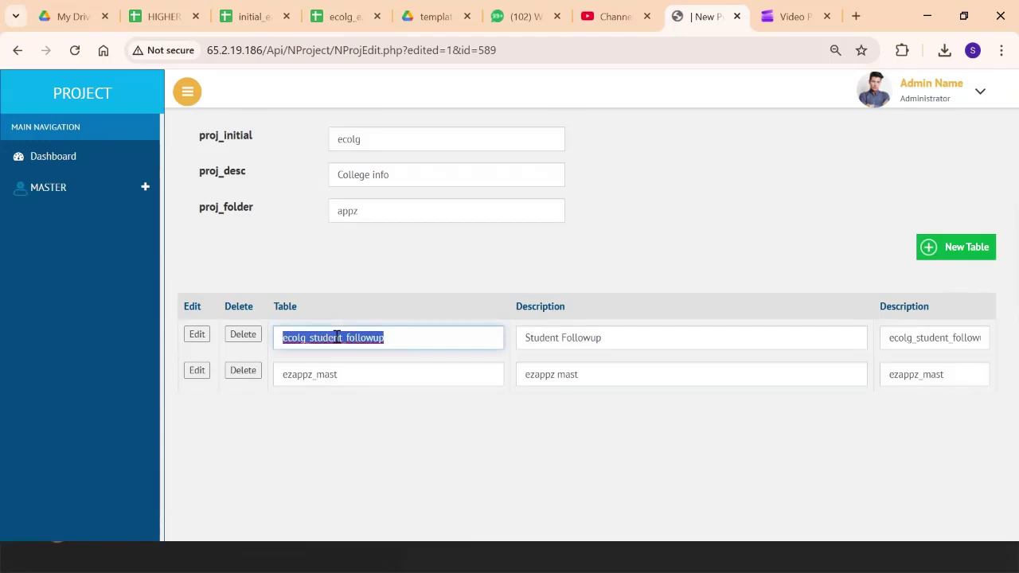
click(395, 414)
click(332, 374)
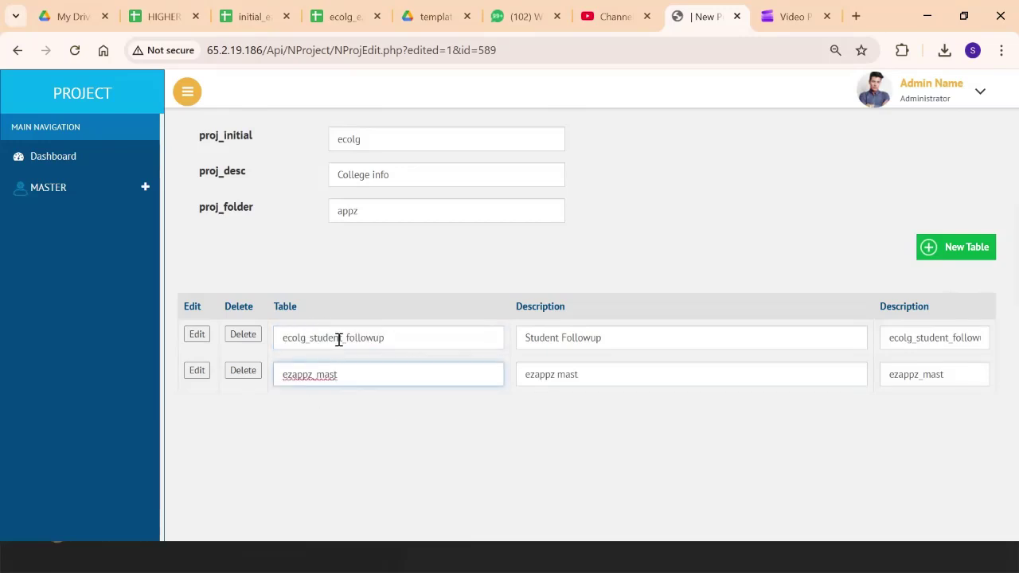
click(338, 340)
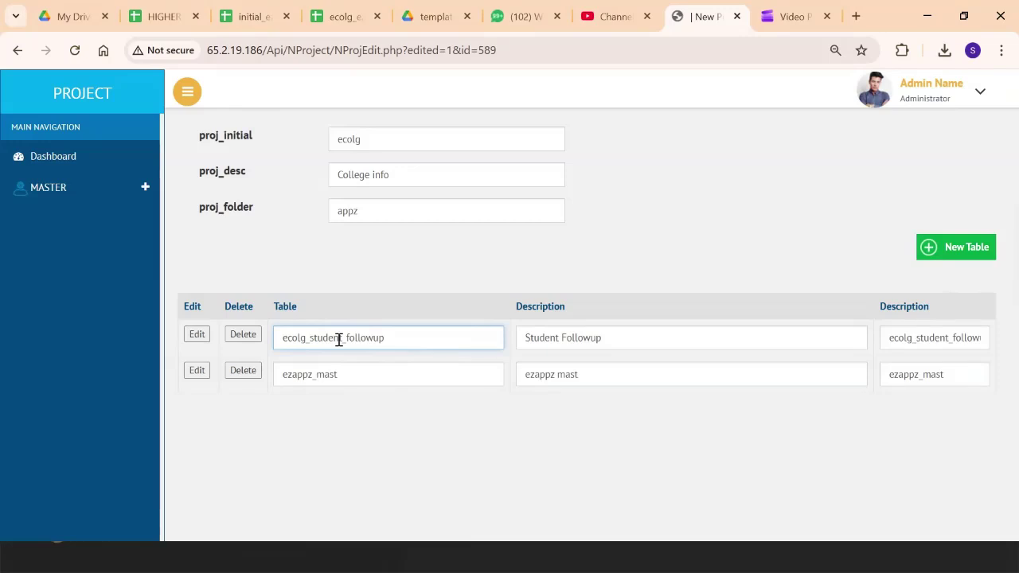
click(367, 408)
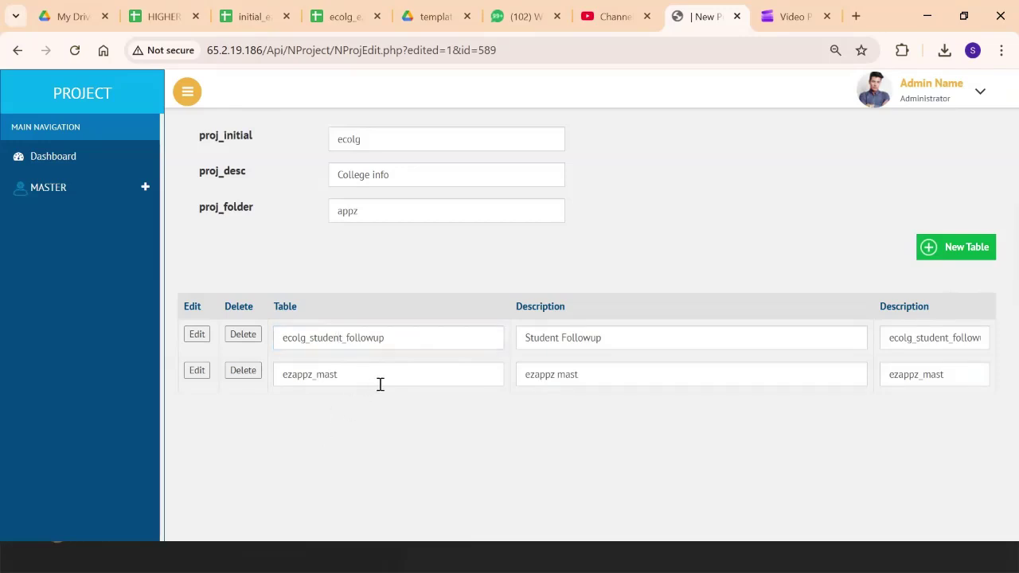
click(380, 385)
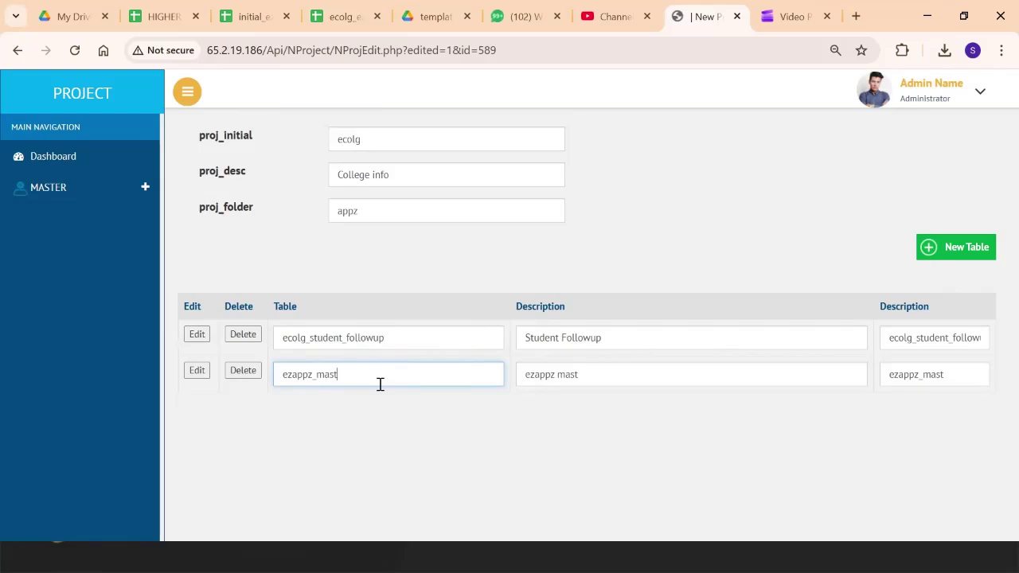
click(400, 335)
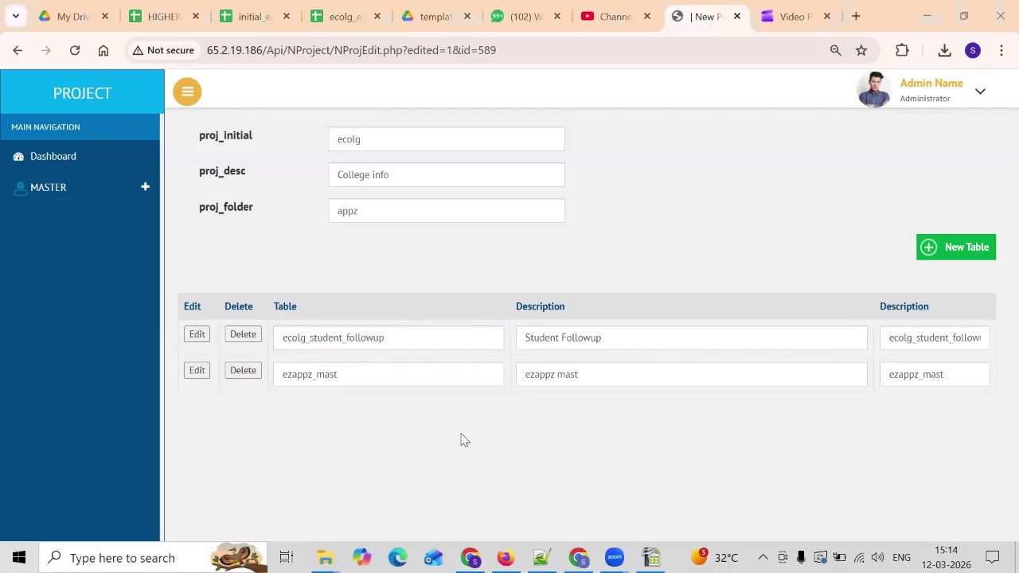
- Check the Chapter 3.4 instruction slide and bring up the initial_ezappz_mast_Updt template spreadsheet in Chrome
key(super)
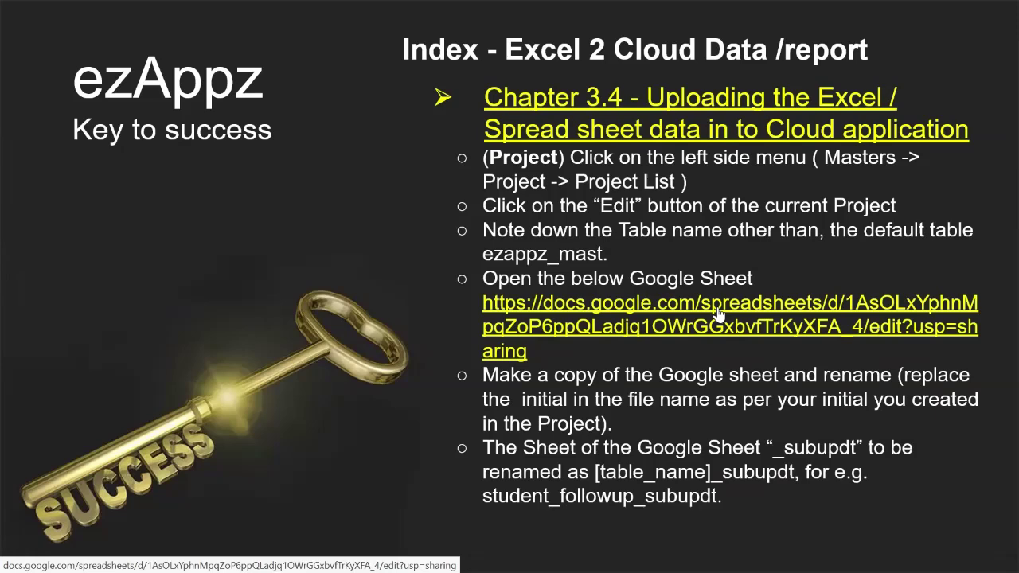
key(super)
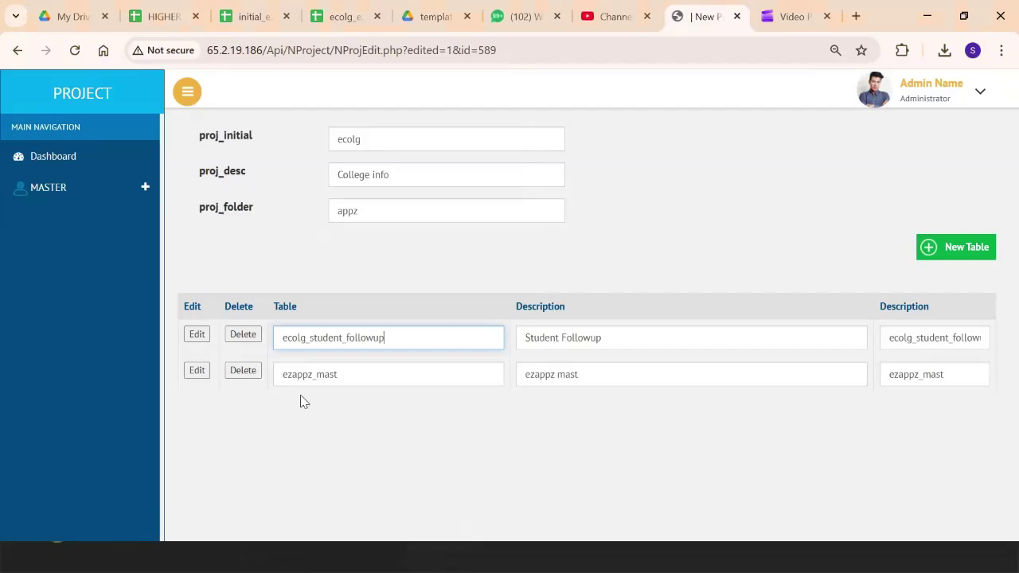
click(253, 21)
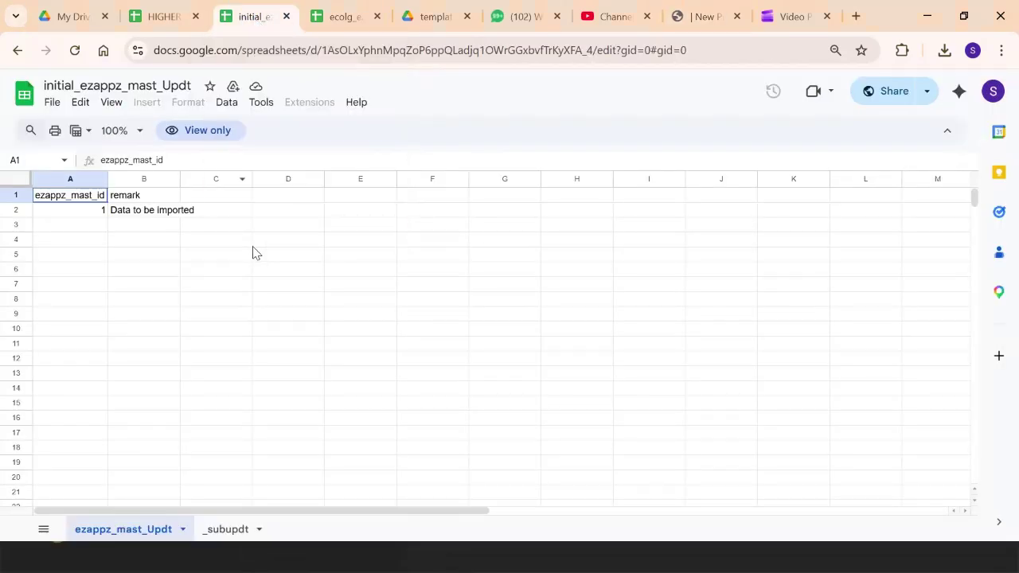
click(167, 255)
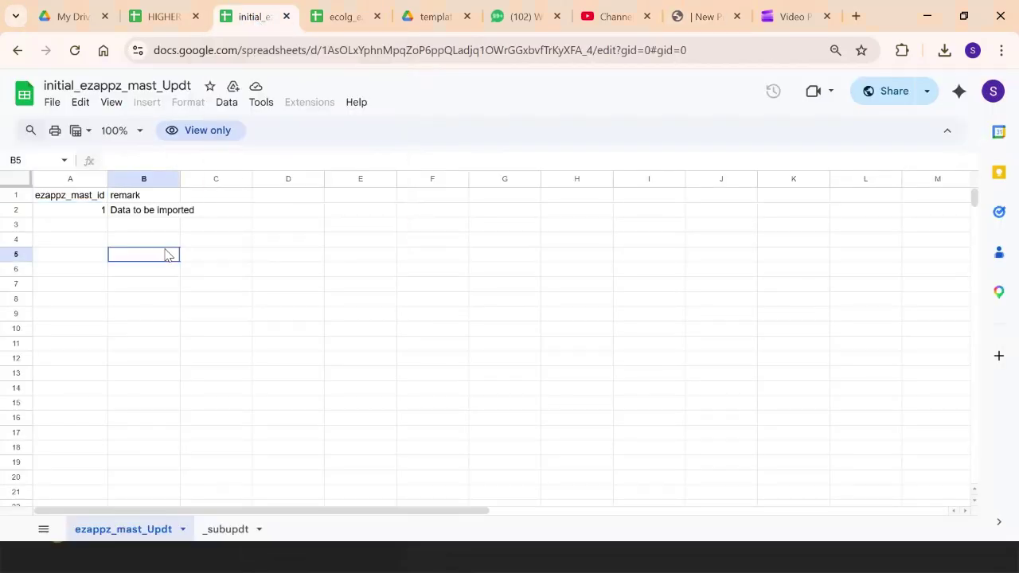
click(269, 255)
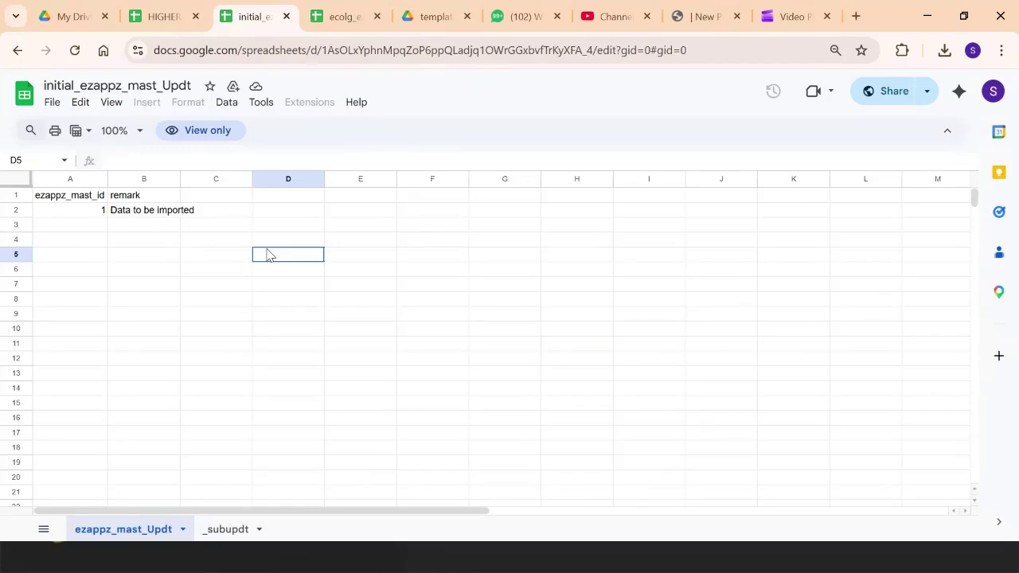
- Start making a copy of the template spreadsheet and remove the "Copy of" prefix from the copy's name
click(53, 104)
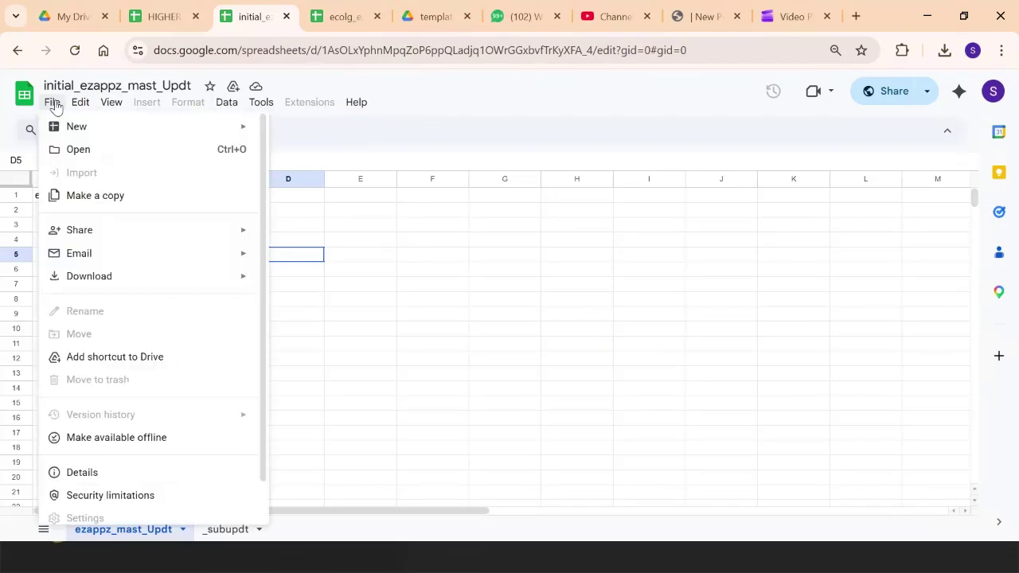
click(65, 199)
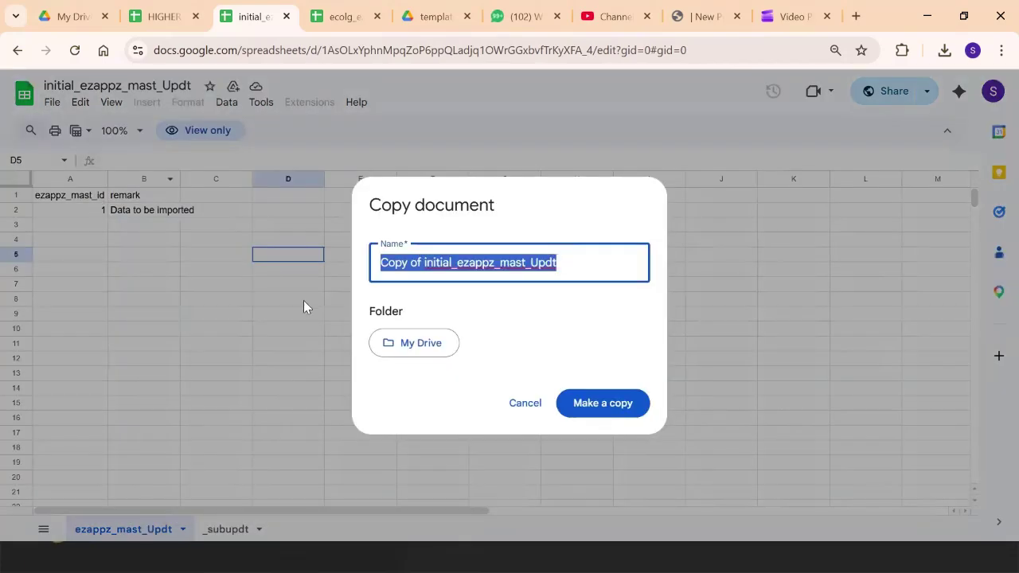
click(575, 259)
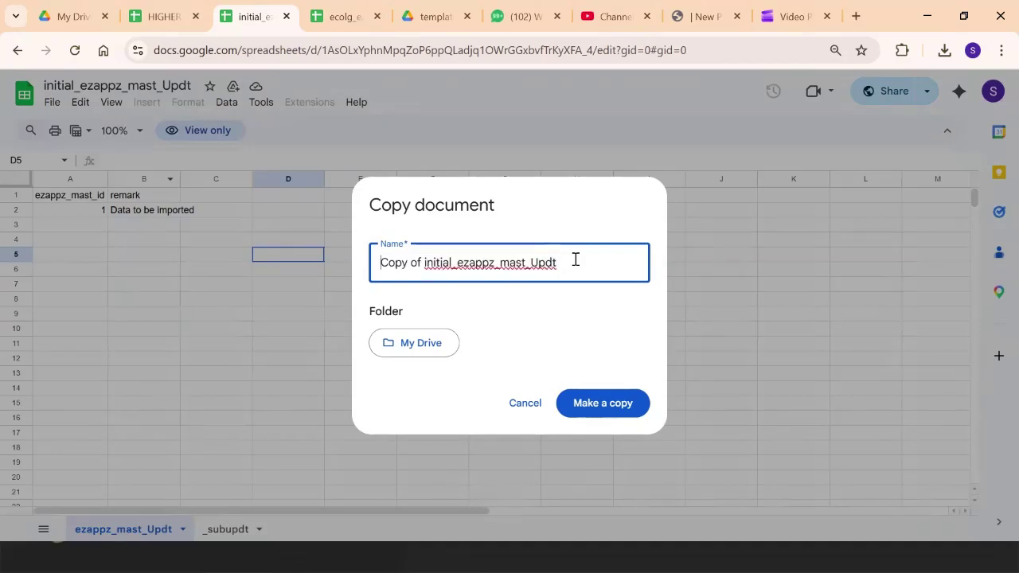
key(shift+Right)
key(shift+Right)
key(shift+Right)
key(shift+Right)
key(shift+Right)
key(shift+Right)
key(shift+Right)
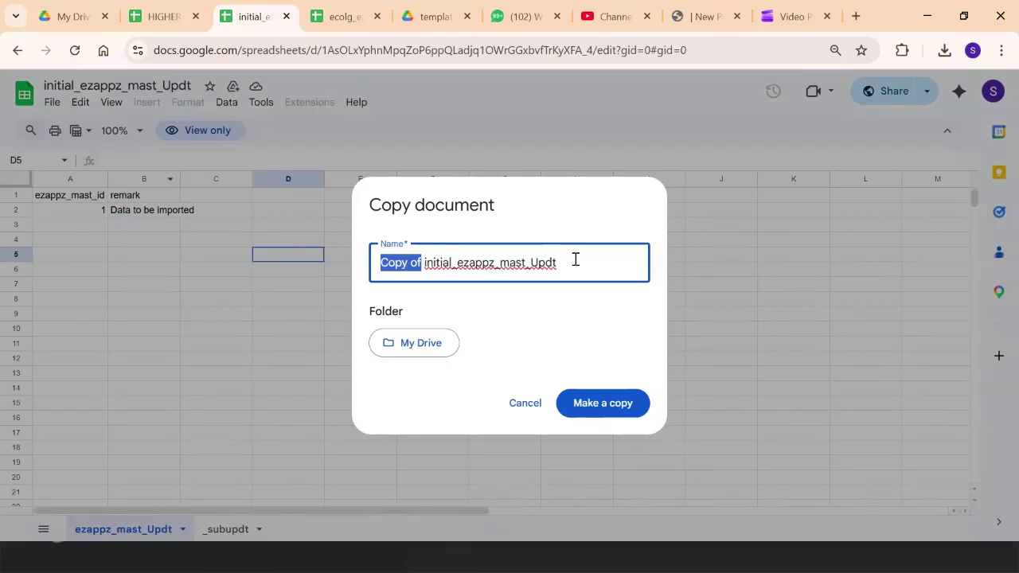
key(shift+Right)
key(BackSpace)
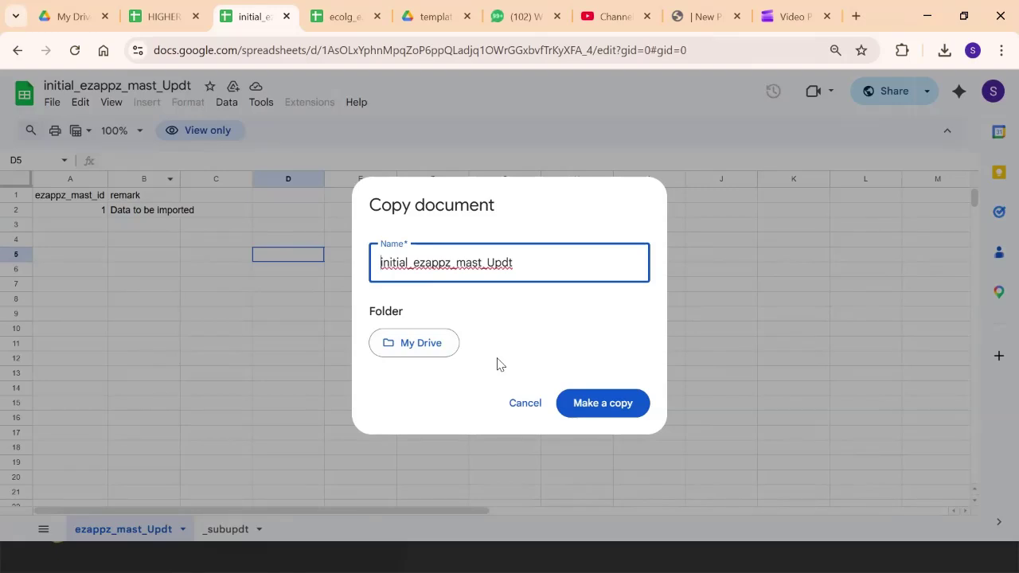
- Replace "initial" with "ecolg" so the copy is named ecolg_ezappz_mast_Updt, and create it in My Drive
key(Delete)
key(Delete)
key(Delete)
key(Delete)
key(Delete)
key(Delete)
key(Delete)
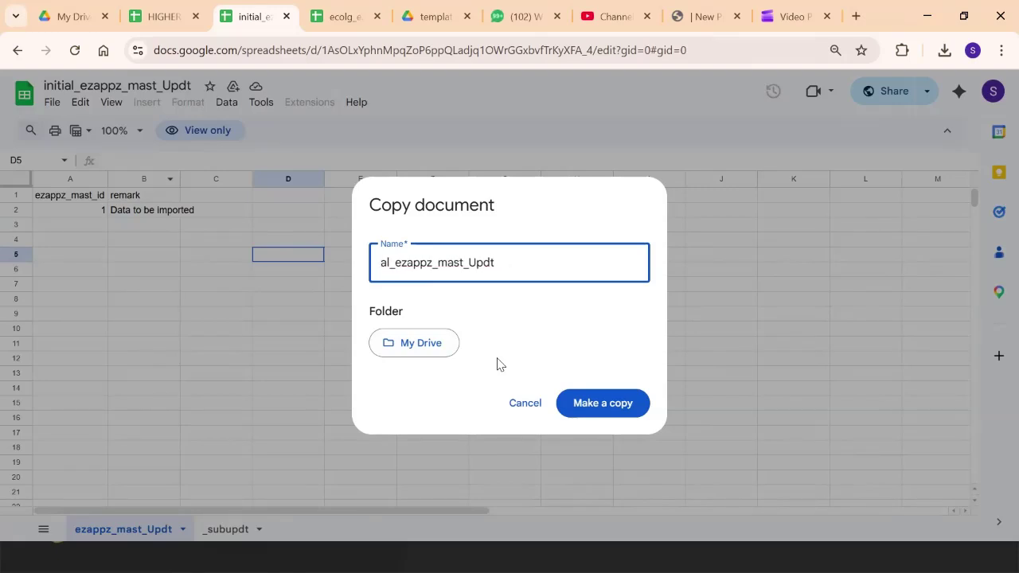
text(ecolg)
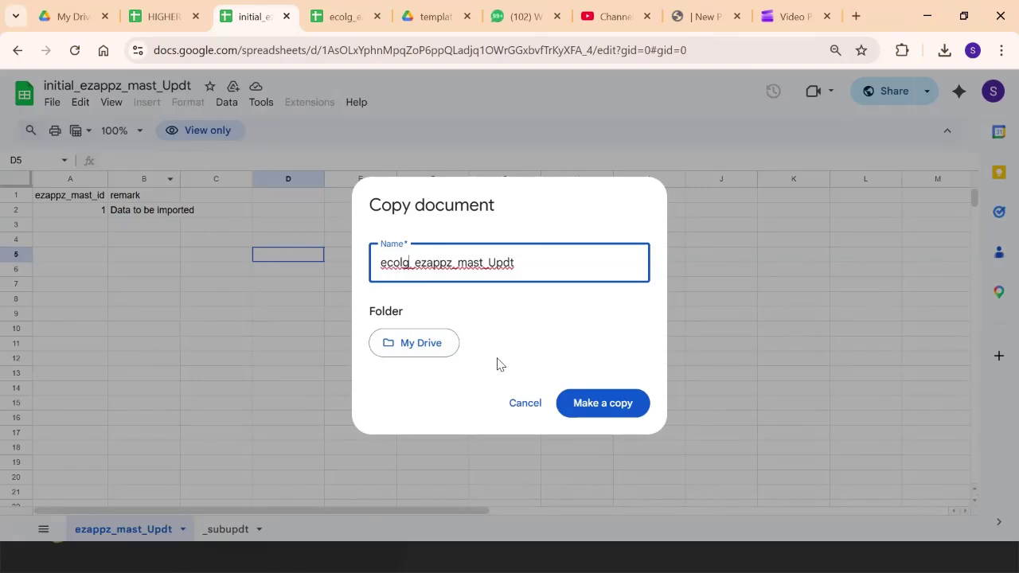
click(612, 402)
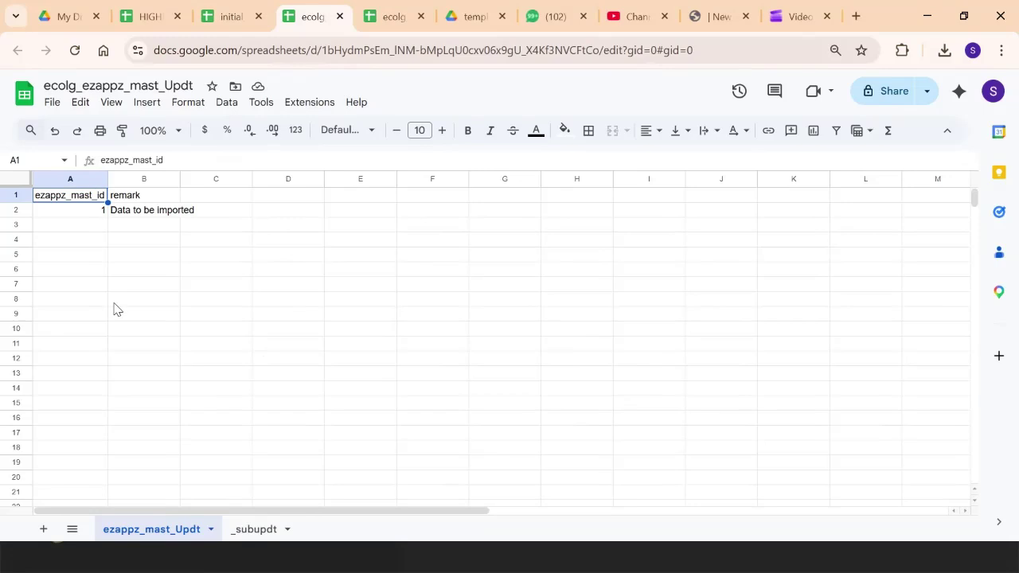
- Rename the _subupdt sheet of the copied spreadsheet to ecolg_student_followup_subupdt
click(259, 349)
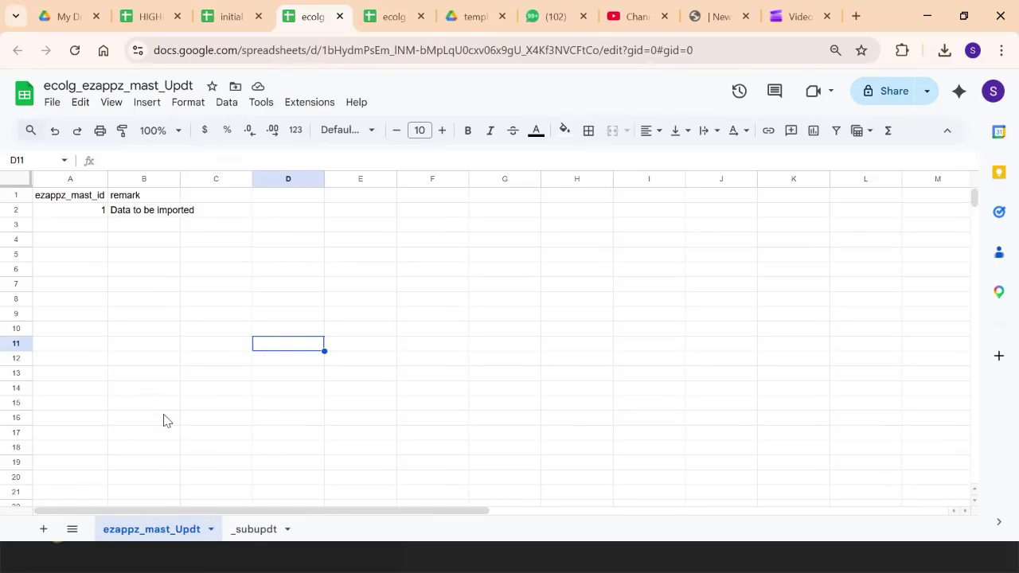
click(273, 530)
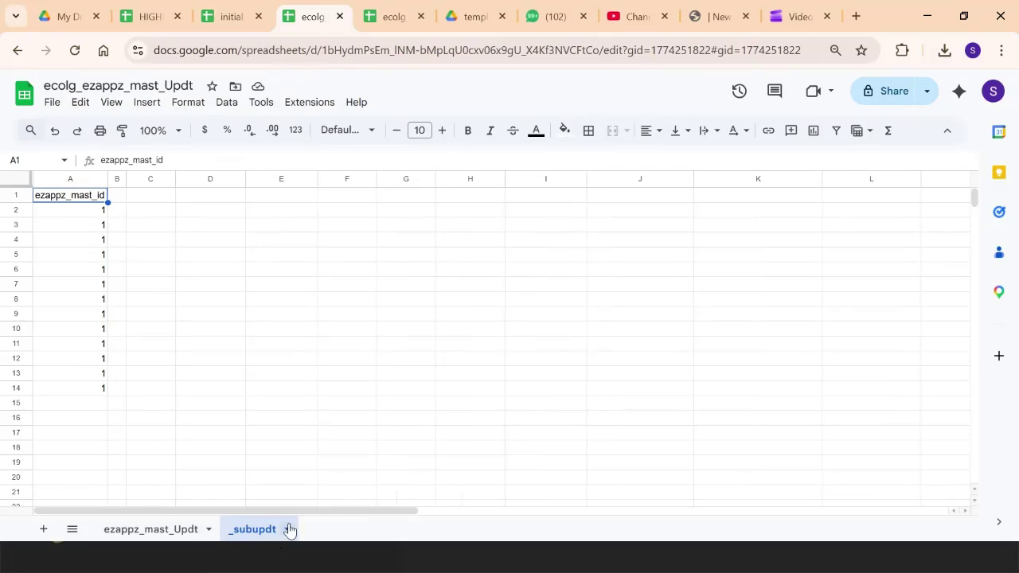
click(287, 530)
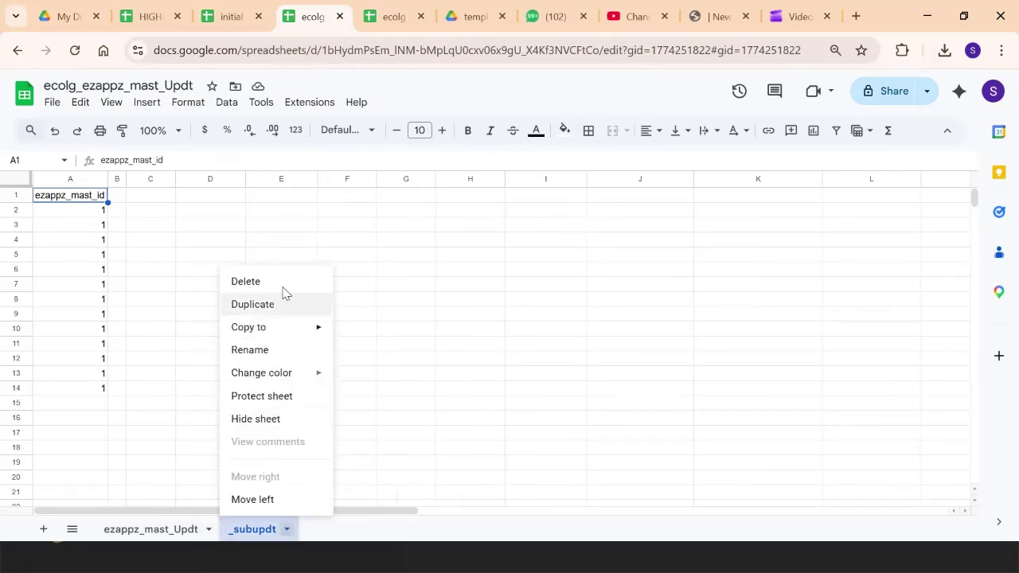
click(269, 352)
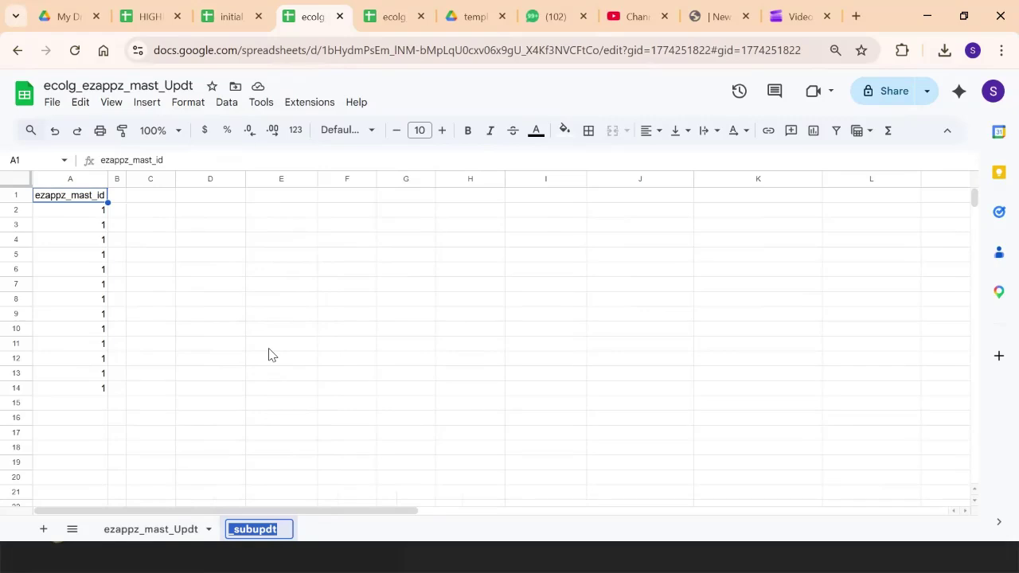
key(Home)
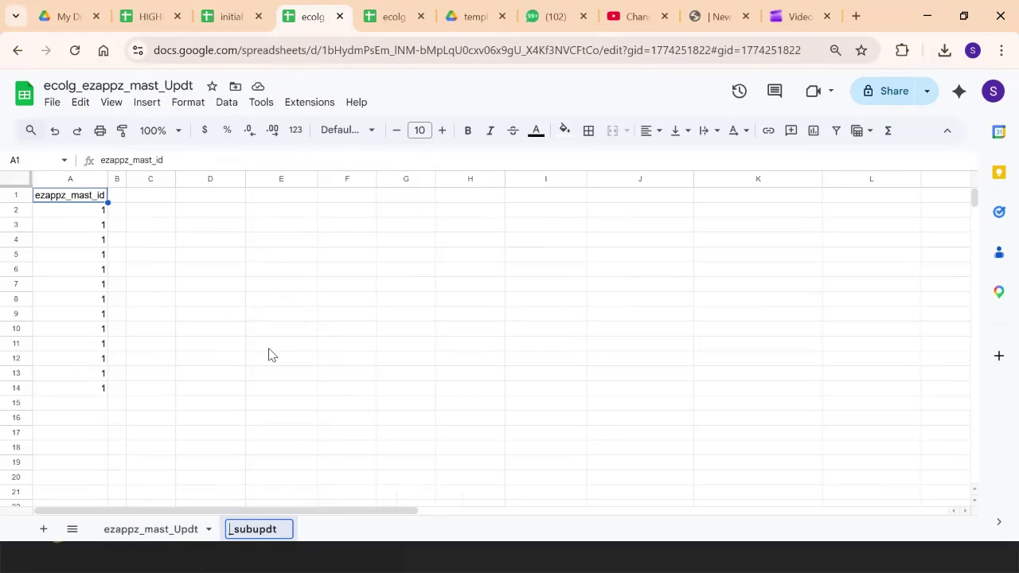
text(e)
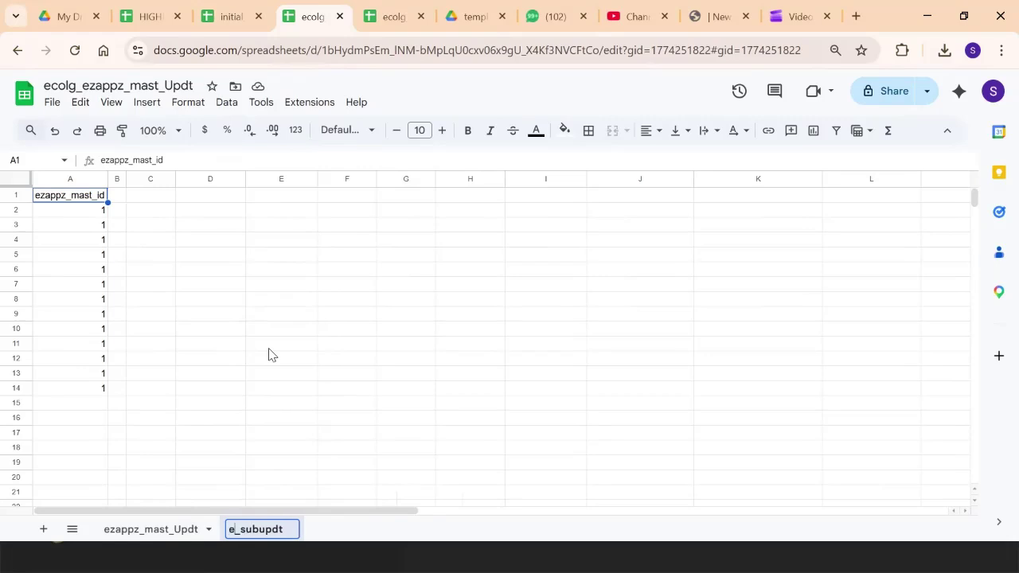
text(colg)
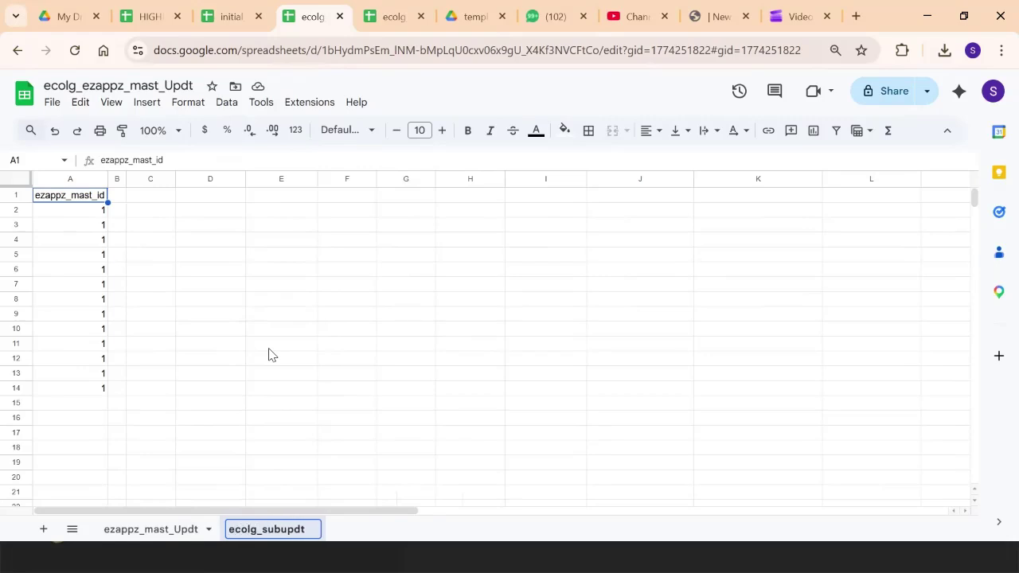
text(_student)
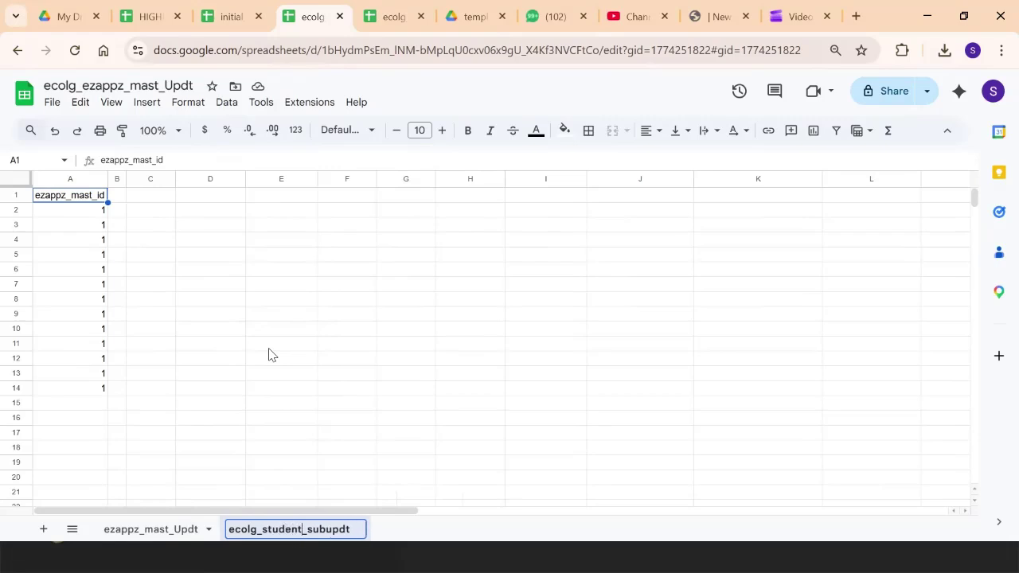
text(_follow)
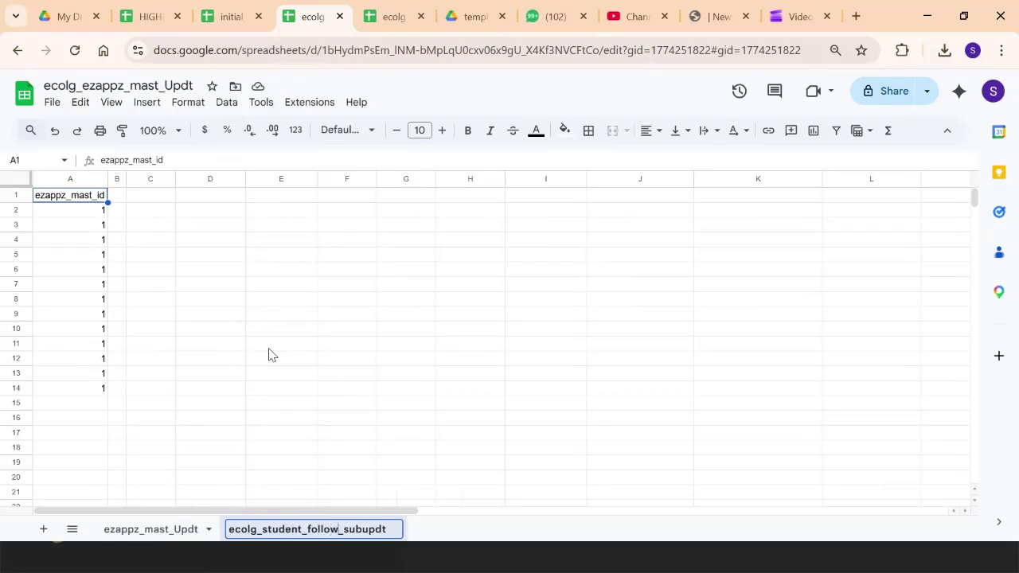
text(up)
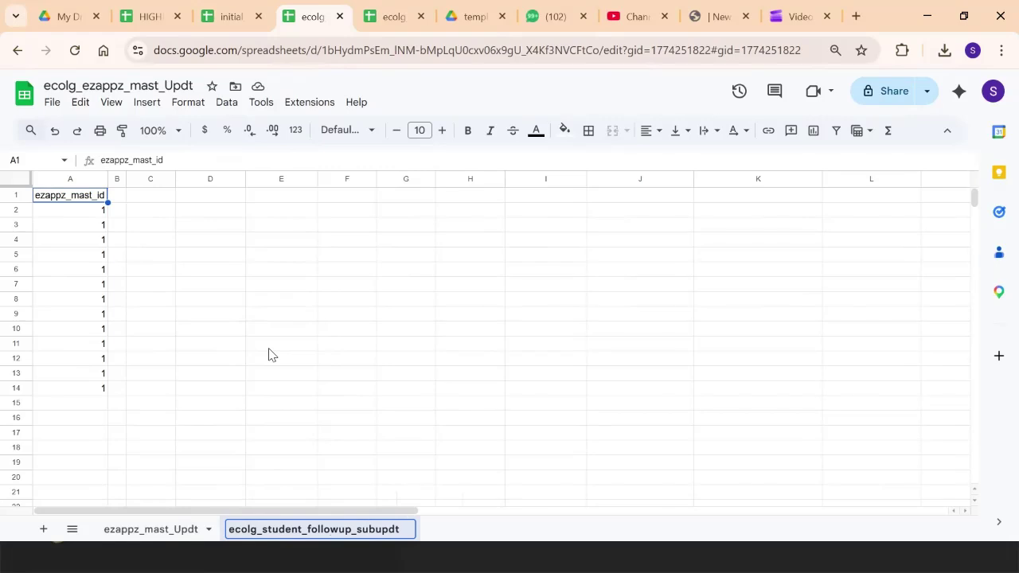
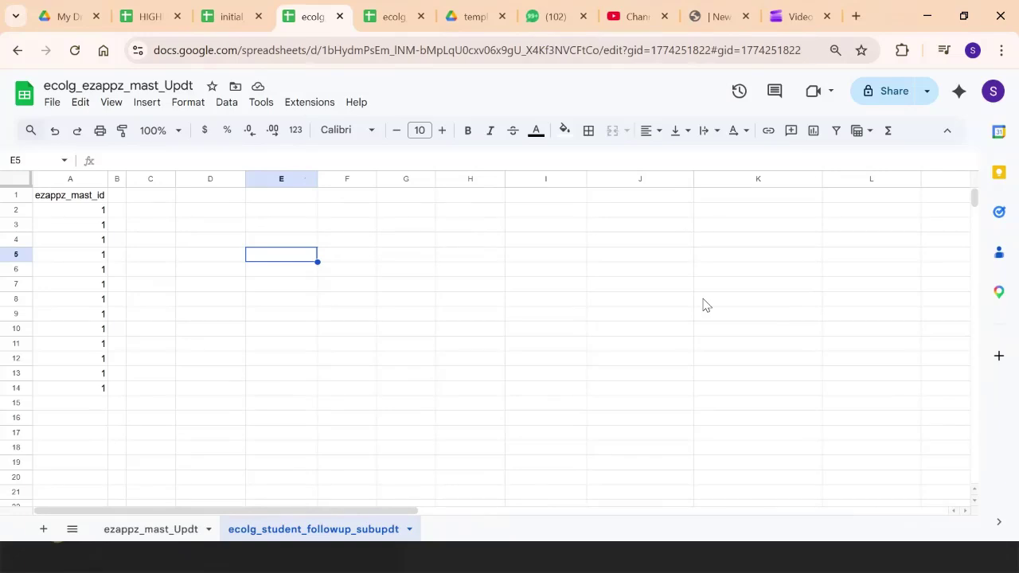
- Switch to the slideshow and advance to the continuing Chapter 3.4 instructions about copying the Excel content
key(super)
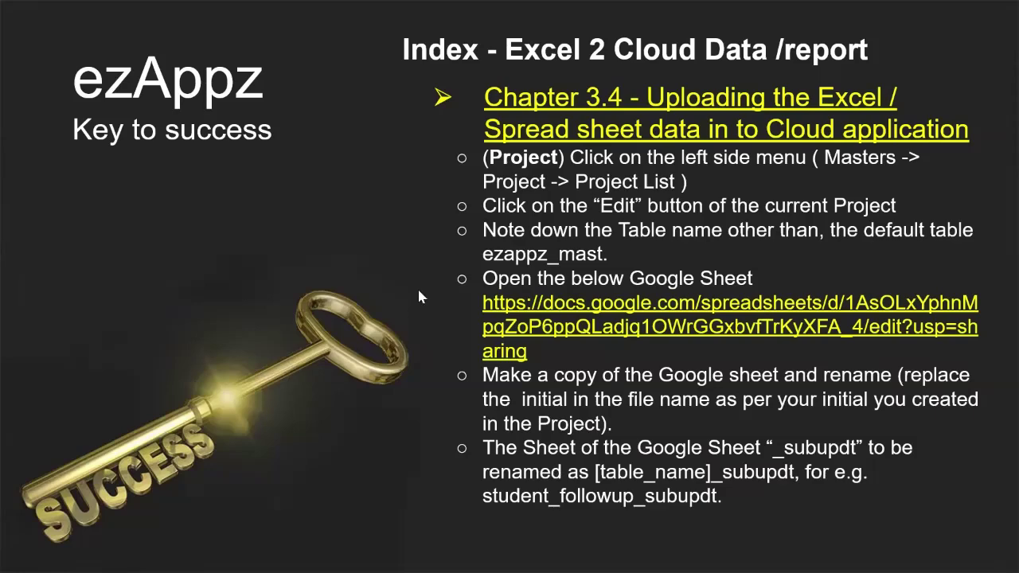
click(419, 292)
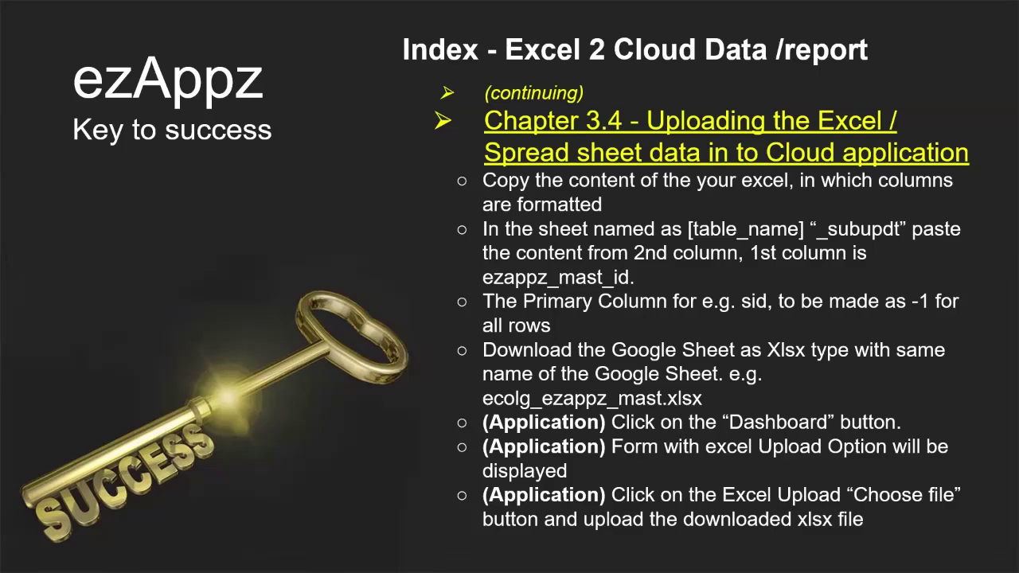
key(super)
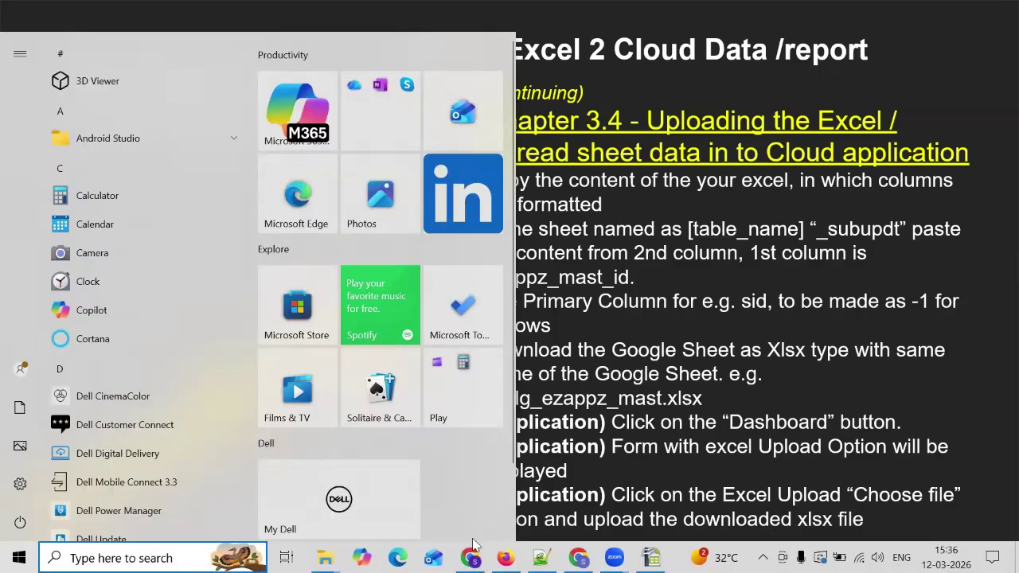
- Switch to the HIGHER EDU PLACEMENT (3) spreadsheet in Chrome and examine the formatted column headings in row 1 of the BSC MATHS sheet
click(471, 549)
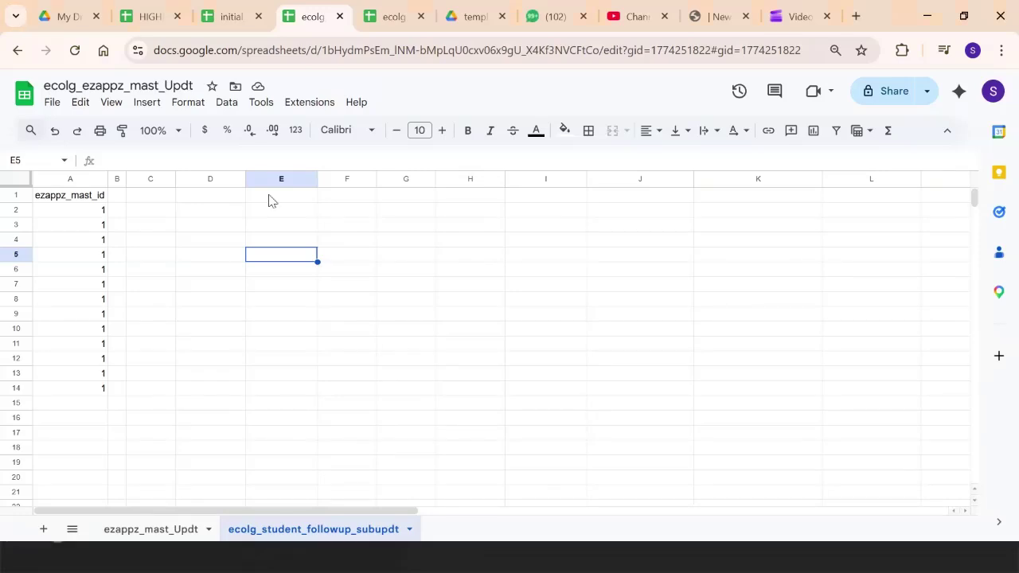
click(144, 14)
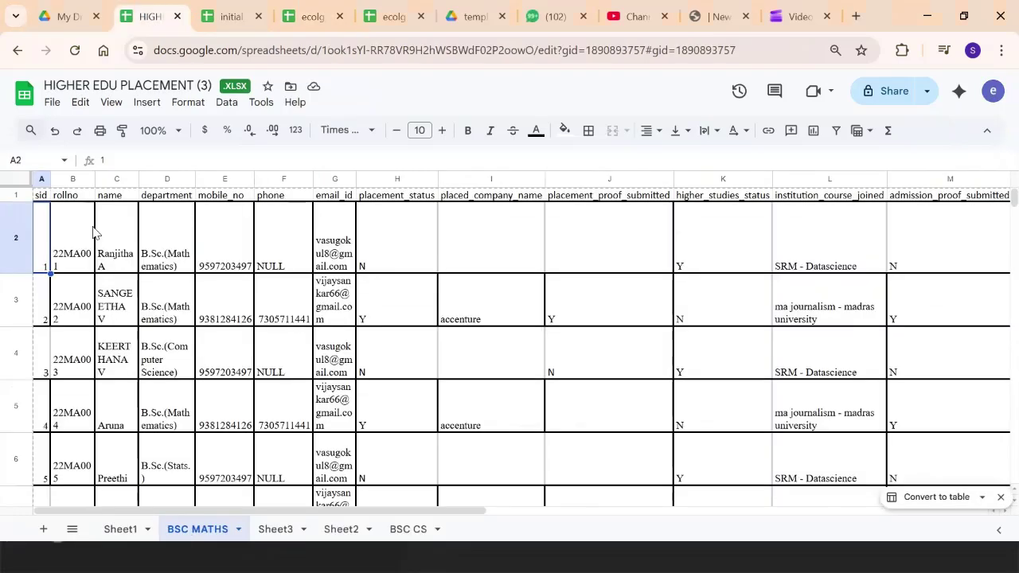
click(144, 246)
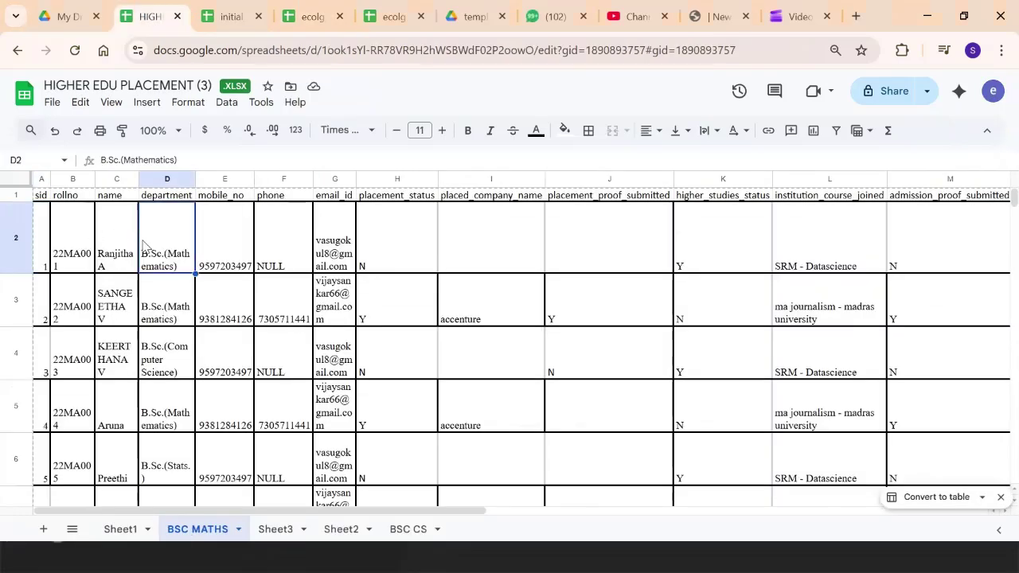
key(Left)
key(Left)
key(Left)
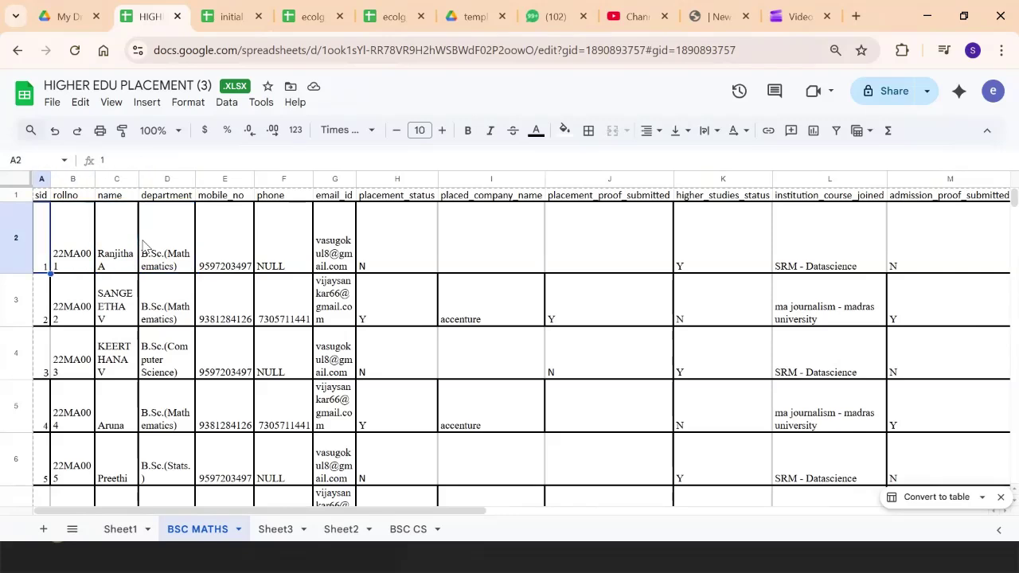
key(Up)
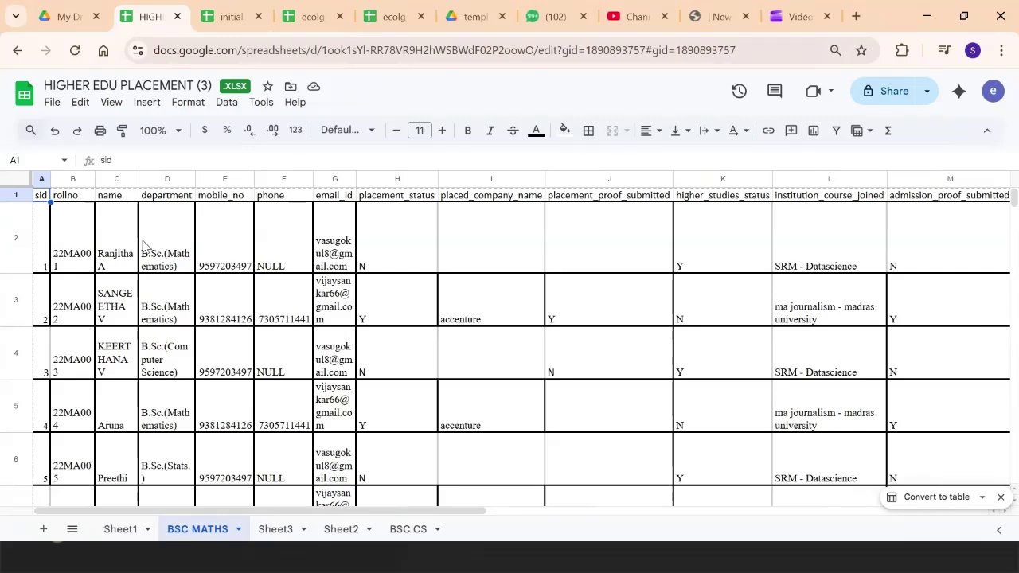
key(Right)
key(Right)
key(Left)
key(Left)
key(Right)
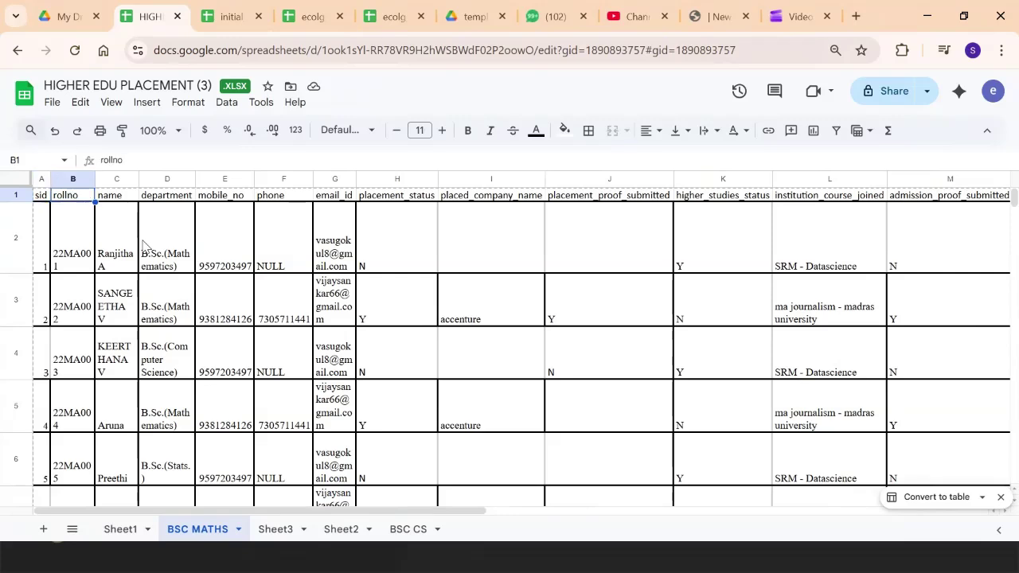
key(Right)
key(Right)
key(Right)
key(Right)
key(Right)
key(Left)
key(Left)
key(Right)
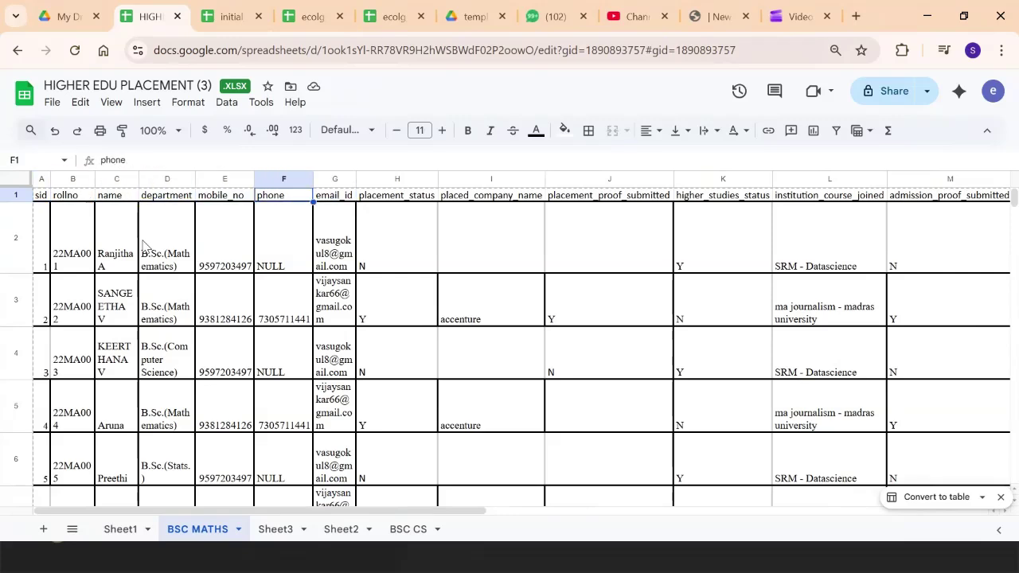
key(Right)
key(Right)
key(Right)
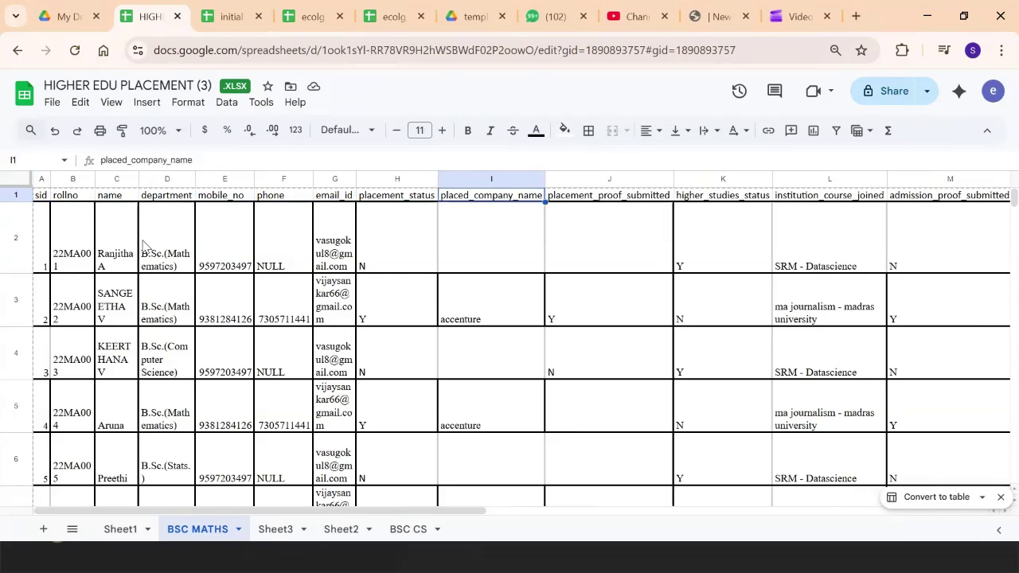
key(Left)
key(Left)
key(Right)
key(Right)
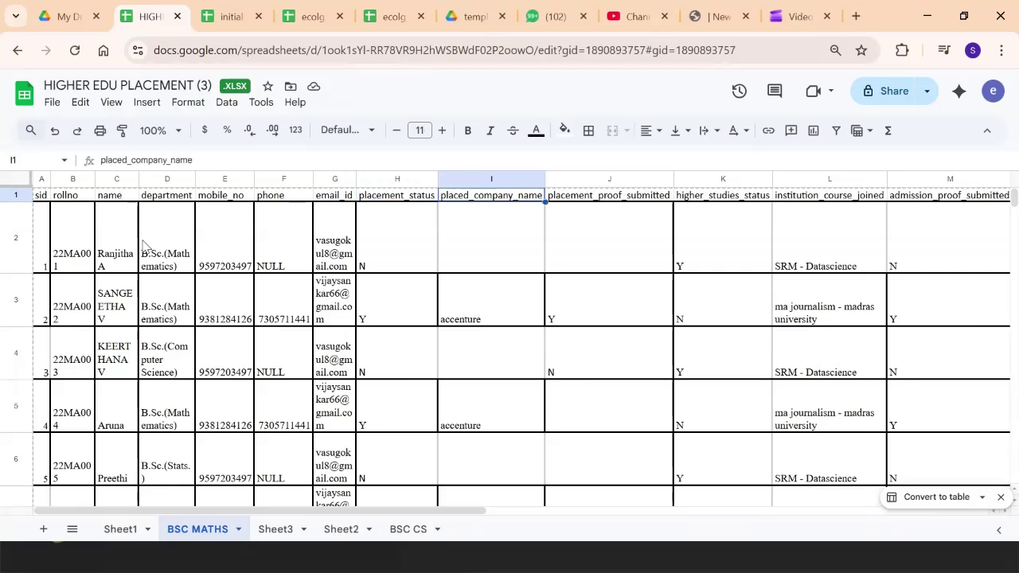
key(Right)
key(Right)
key(Left)
key(Left)
key(Left)
key(Left)
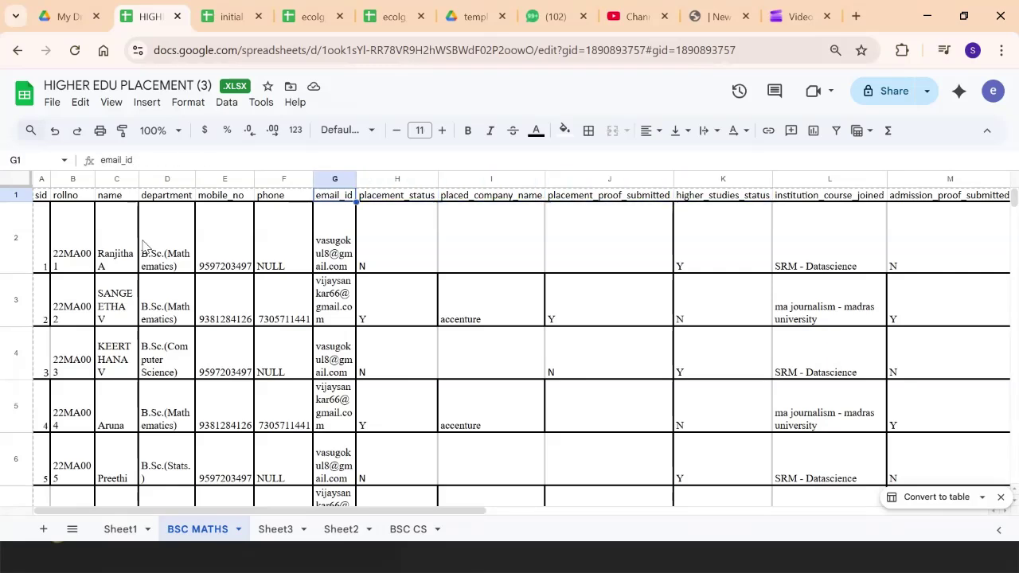
key(Home)
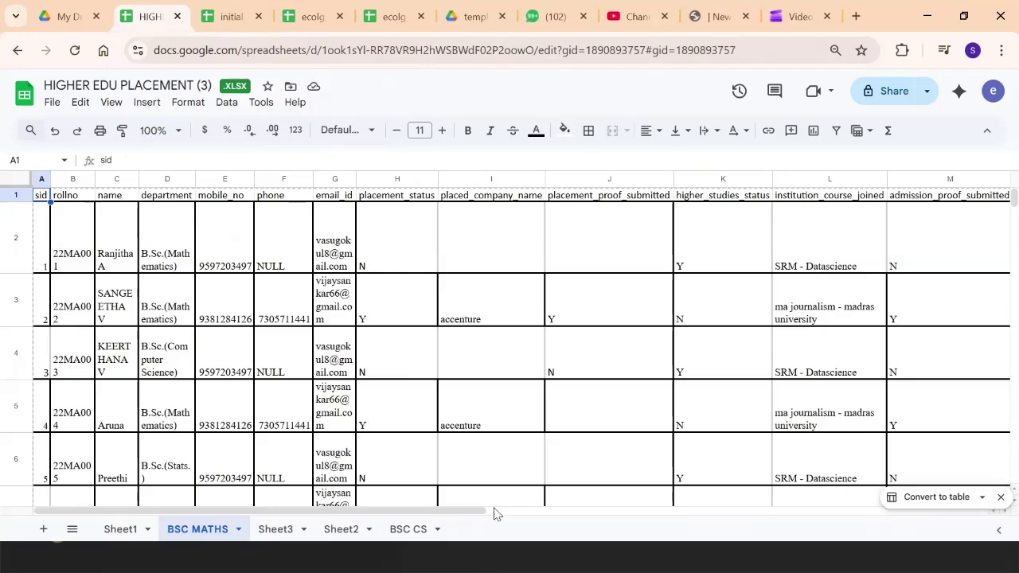
- Compare the original heading layout of the BSC CS sheet with the formatted columns and first student record of the BSC MATHS sheet
click(421, 529)
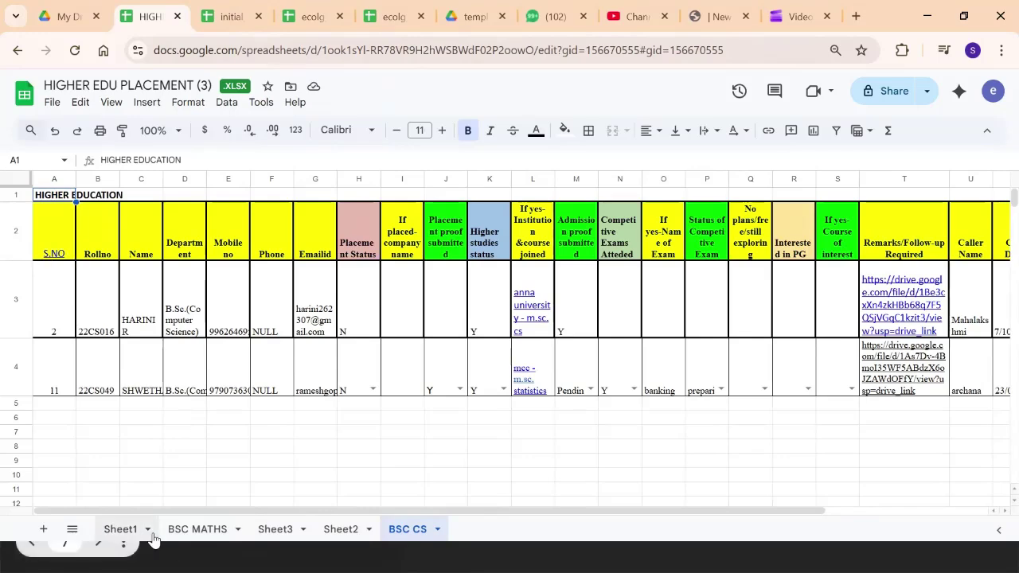
click(195, 535)
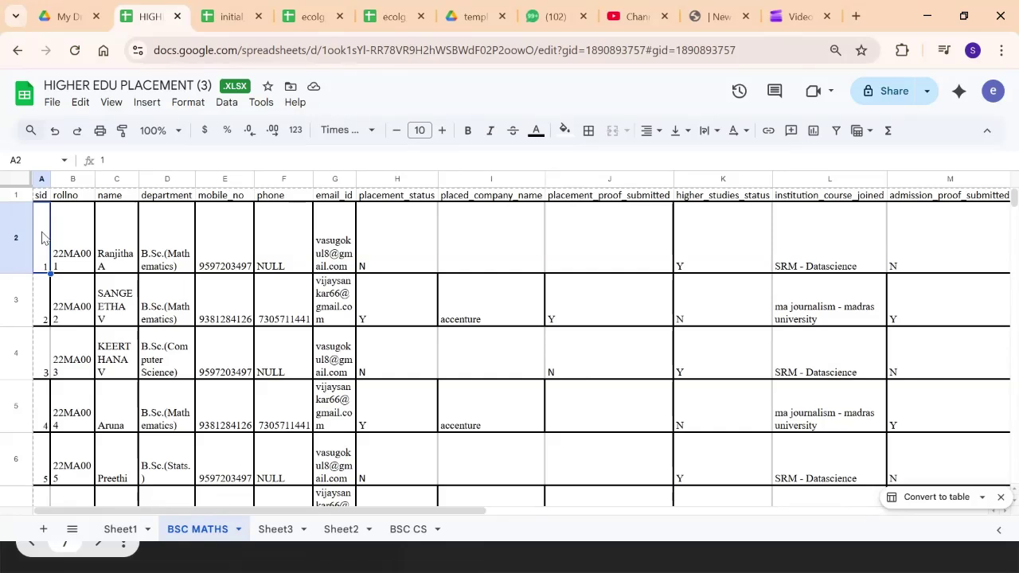
key(Right)
key(Right)
key(Right)
key(Right)
key(Right)
key(Right)
key(Right)
key(Left)
key(Left)
key(Left)
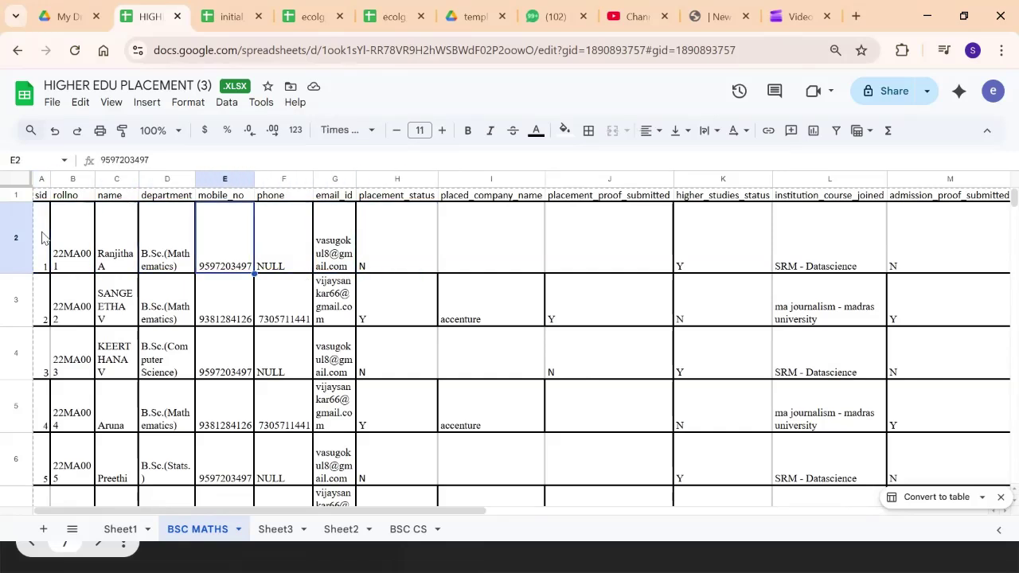
key(Left)
key(Left)
key(Left)
key(Left)
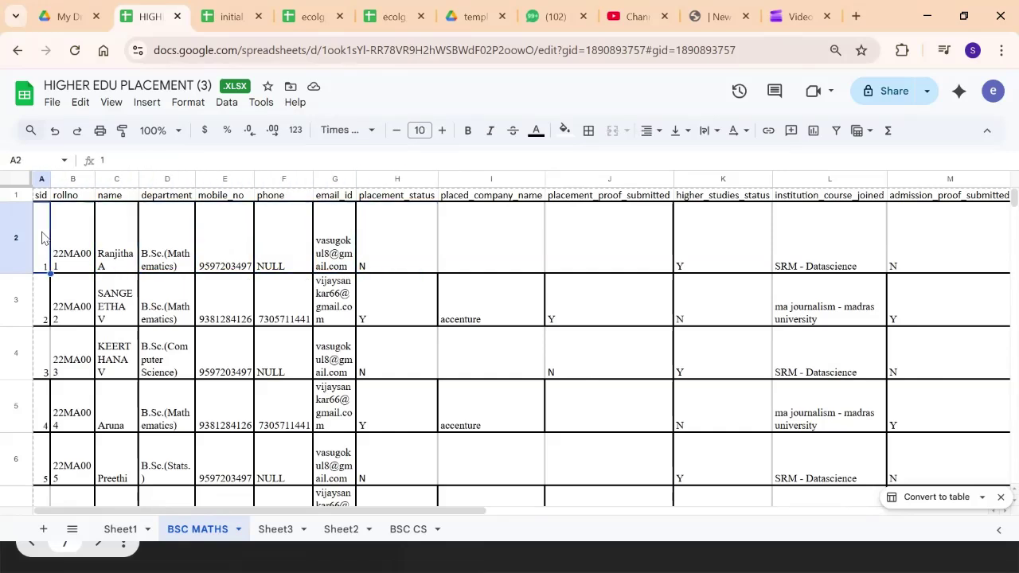
- Copy the whole BSC MATHS table including its headings, range A1:W11, from sid through response_status
key(Up)
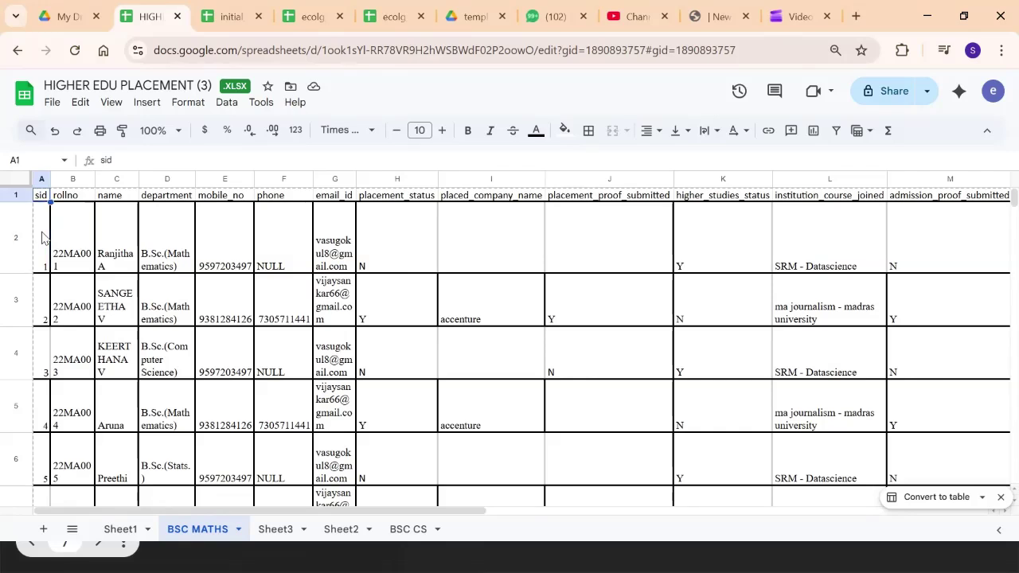
key(shift+Right)
key(shift+Right)
key(shift+Right)
key(shift+Right)
key(shift+Right)
key(shift+Right)
key(shift+Right)
key(shift+Right)
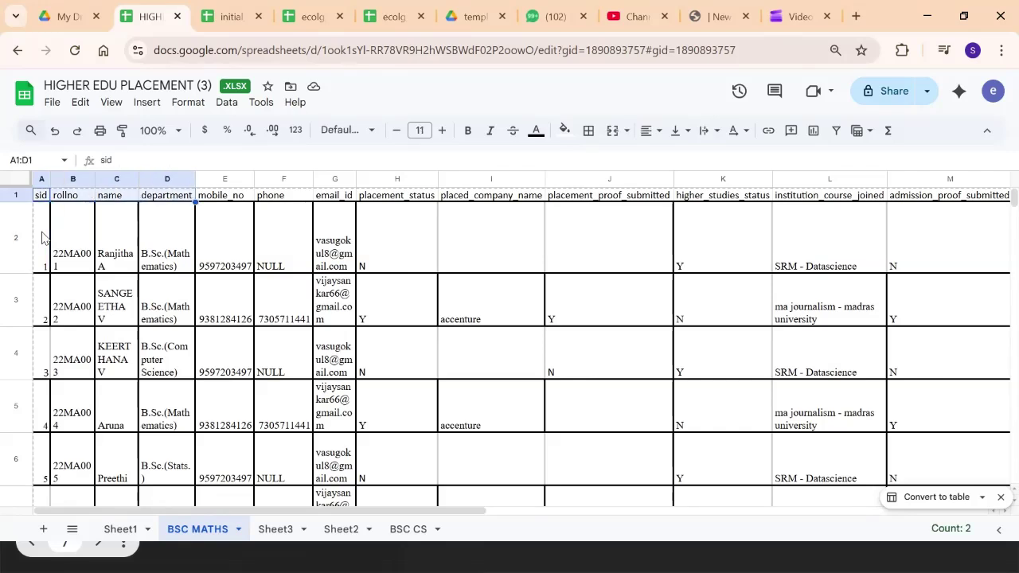
key(shift+Right)
key(shift+Right)
key(shift+Right)
key(shift+Right)
key(shift+Right)
key(shift+Right)
key(shift+Right)
key(shift+Right)
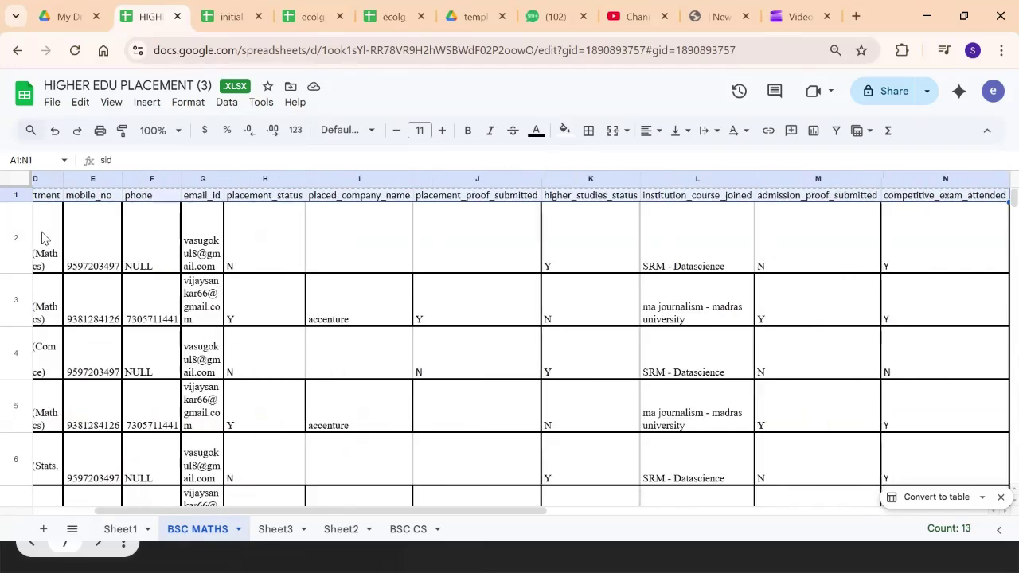
key(shift+Right)
key(shift+Right)
key(shift+Right)
key(shift+Right)
key(shift+Right)
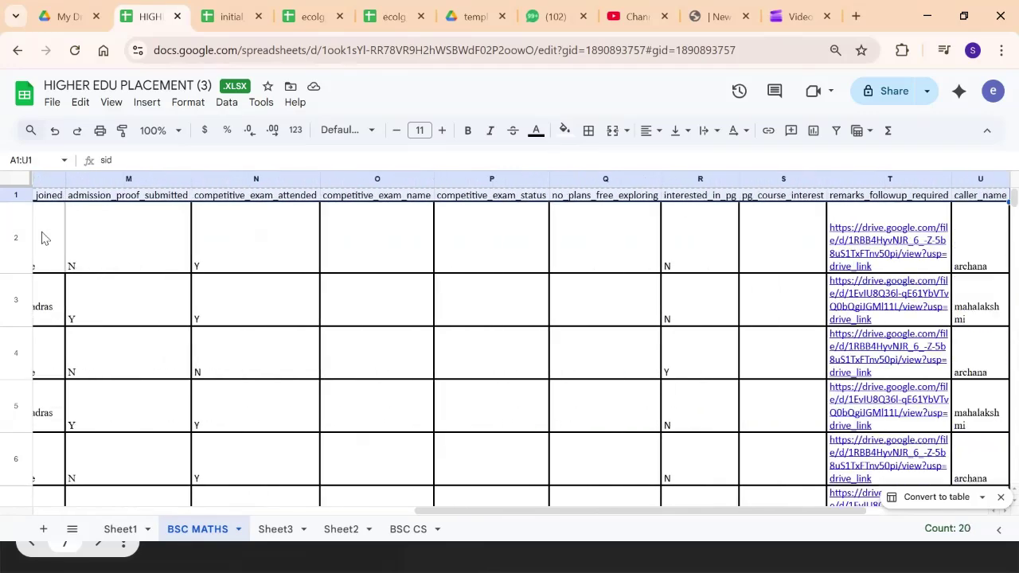
key(shift+Right)
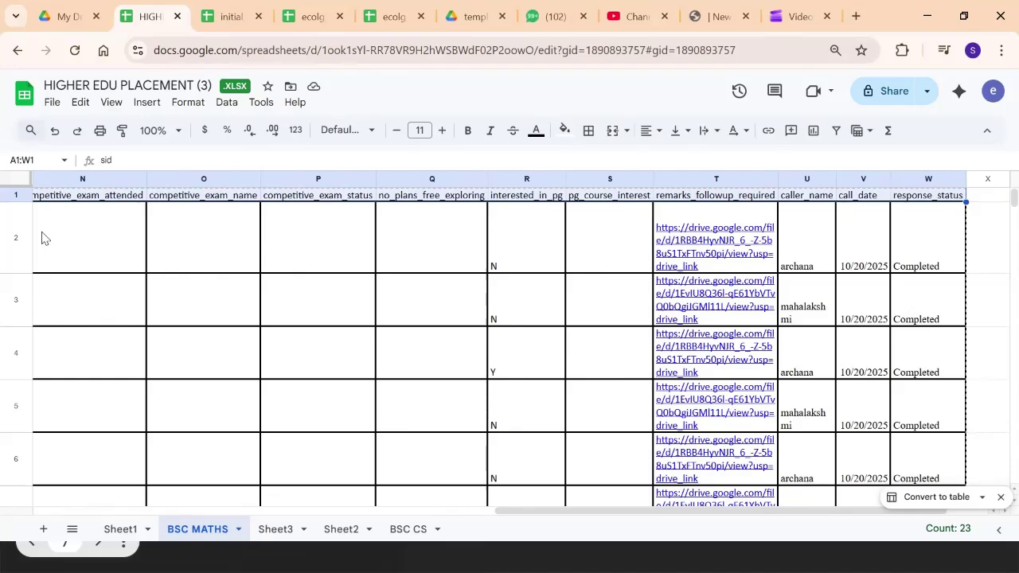
key(shift+Down)
key(shift+Down)
key(shift+Down)
key(shift+Down)
key(shift+Down)
key(shift+Down)
key(shift+Down)
key(shift+Down)
key(shift+Down)
key(shift+Down)
key(shift+Down)
key(shift+Down)
key(shift+Down)
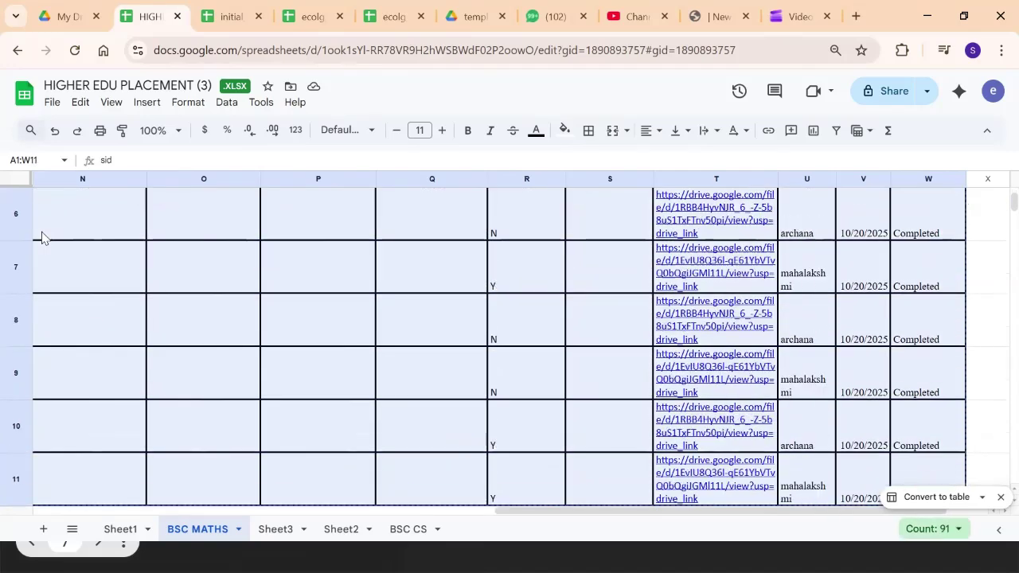
key(shift+Up)
key(shift+Up)
key(shift+Up)
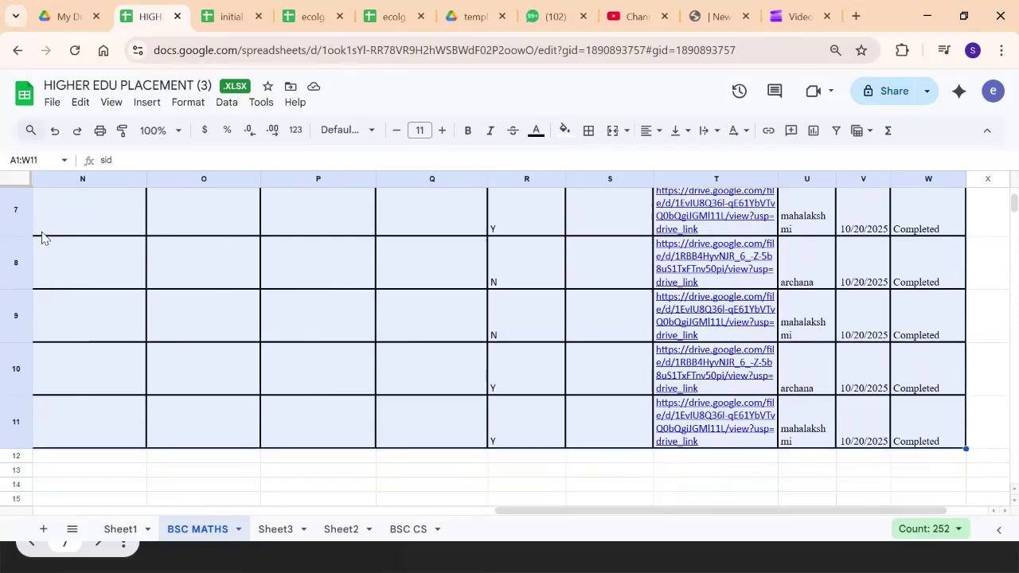
key(ctrl+c)
- Paste the copied table into the ecolg_student_followup_subupdt sheet of ecolg_ezappz_mast_Updt, starting at B1 beside the ezappz_mast_id column
click(313, 19)
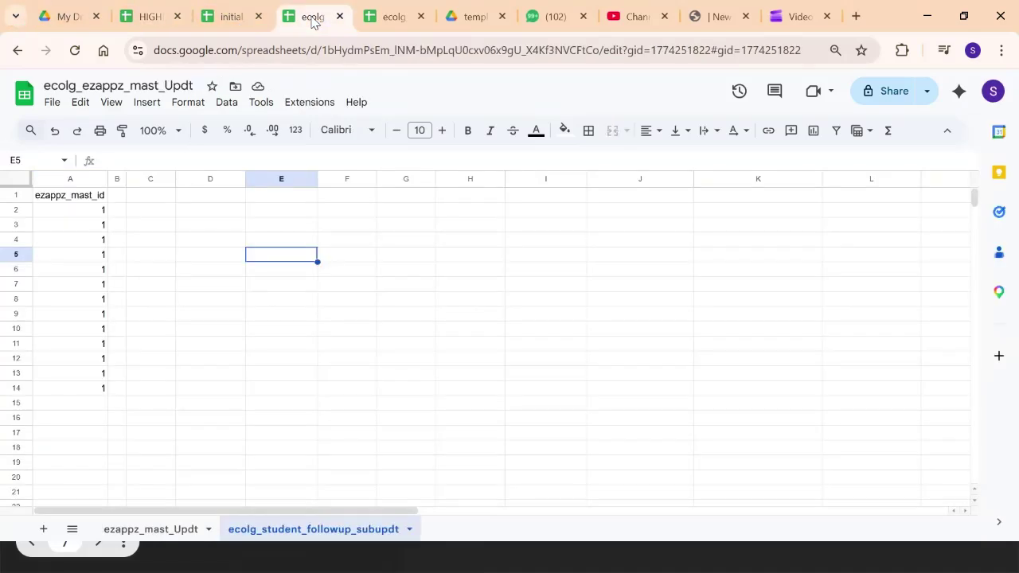
click(188, 263)
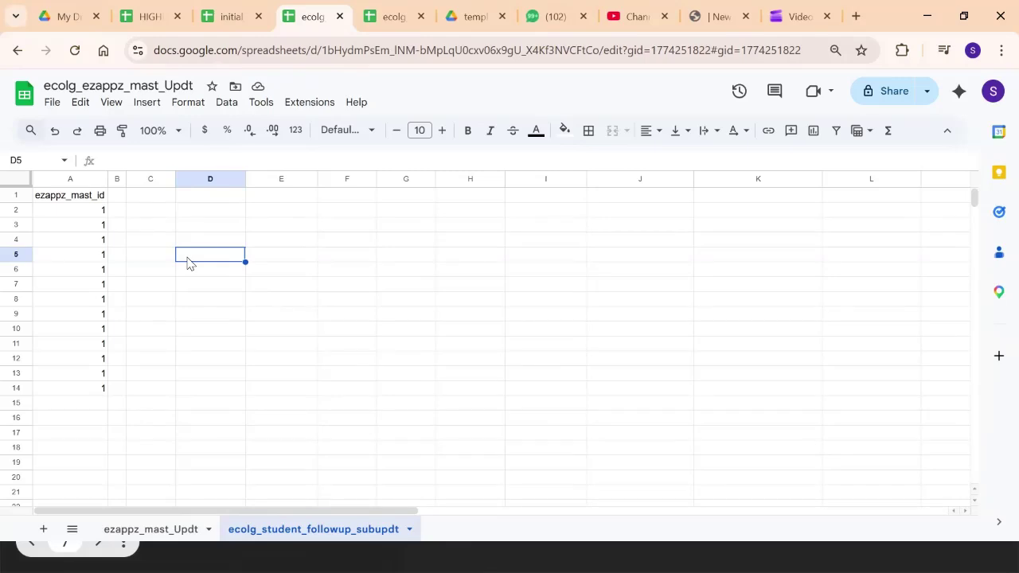
key(Up)
key(Up)
key(Up)
key(Up)
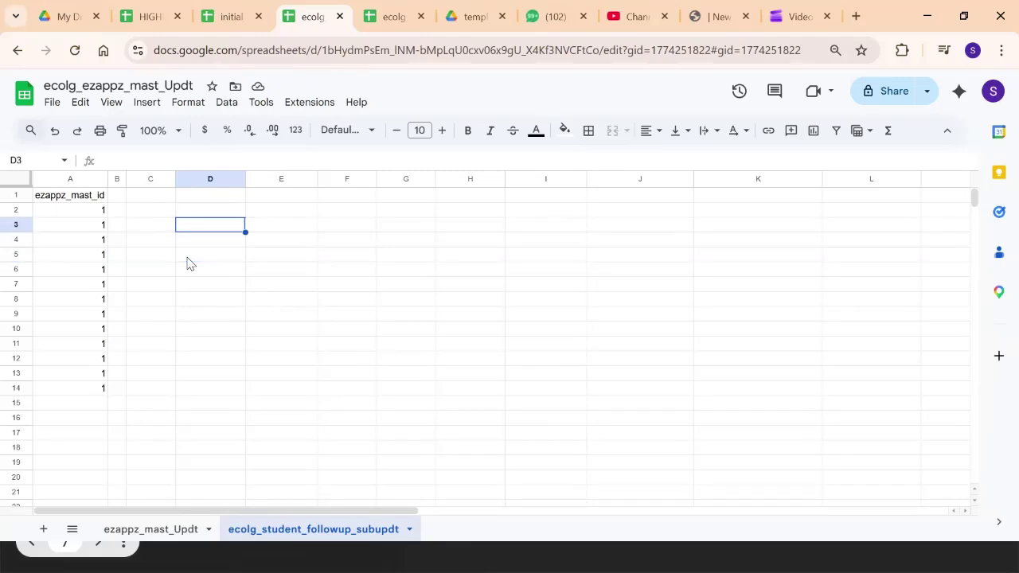
key(Left)
key(Left)
key(Left)
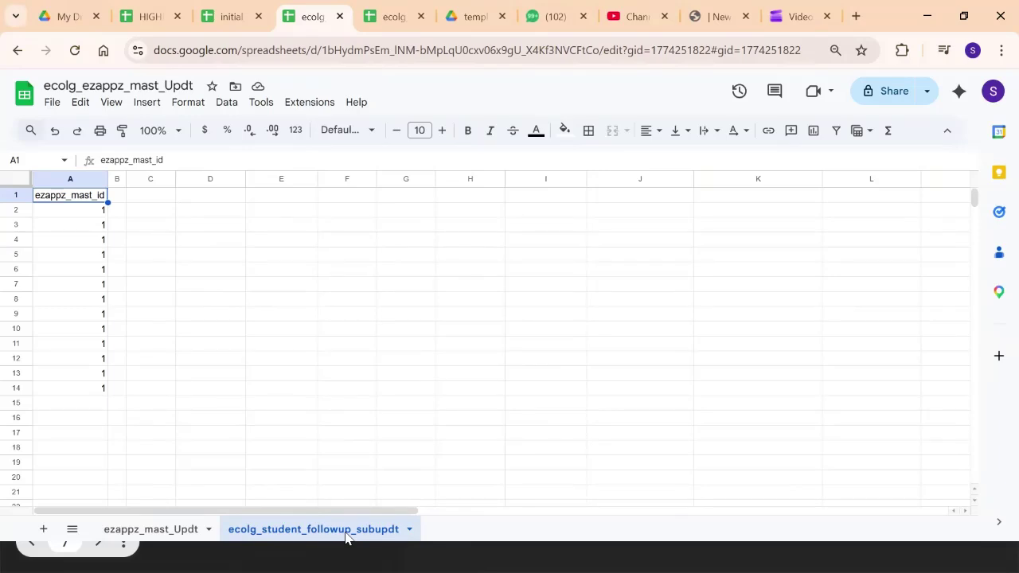
click(118, 199)
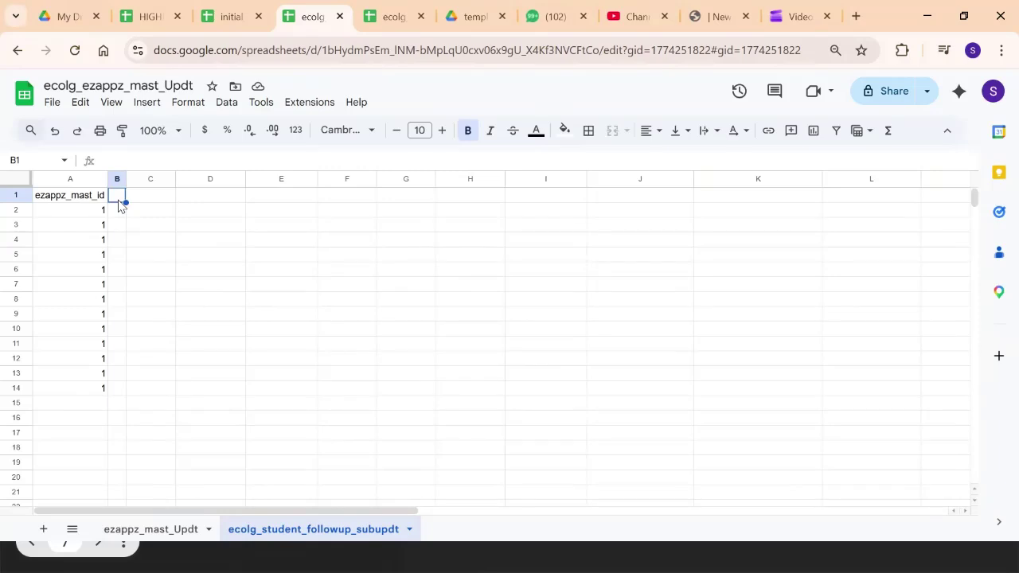
key(Left)
key(Right)
key(ctrl+v)
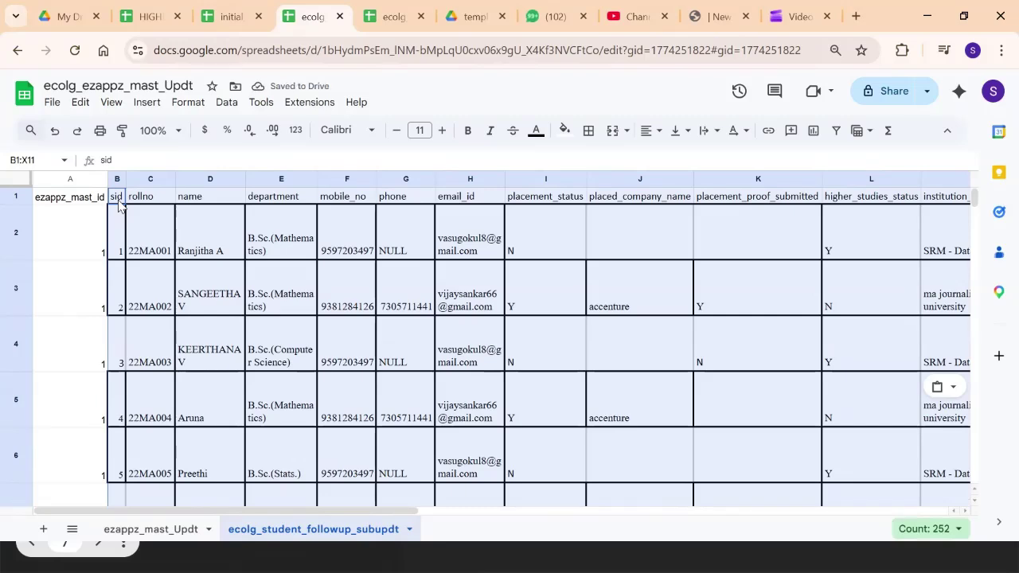
- Review the pasted headings across row 1 of ecolg_student_followup_subupdt, from ezappz_mast_id through response_status
click(170, 217)
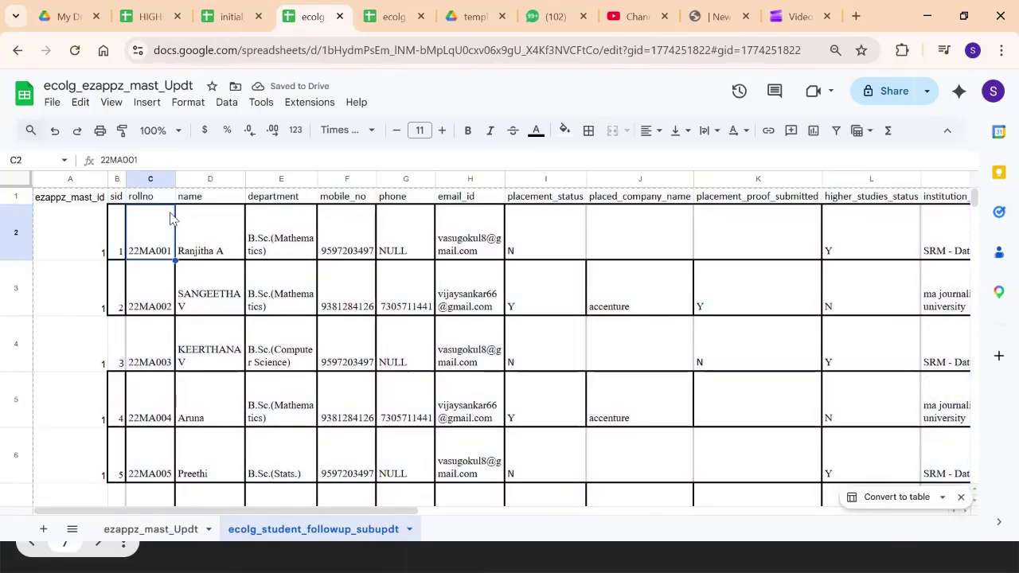
key(Up)
key(Left)
key(Left)
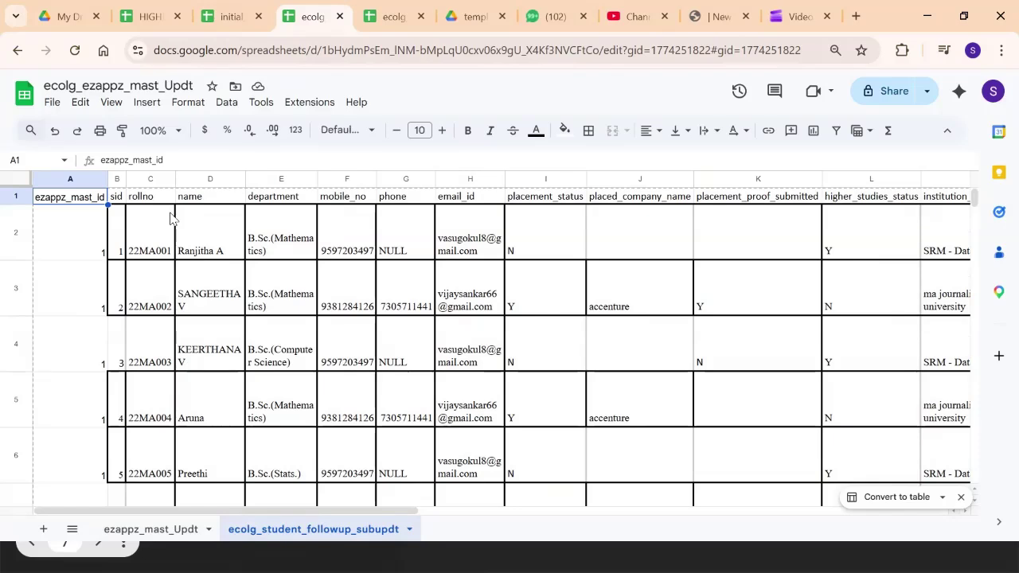
key(Right)
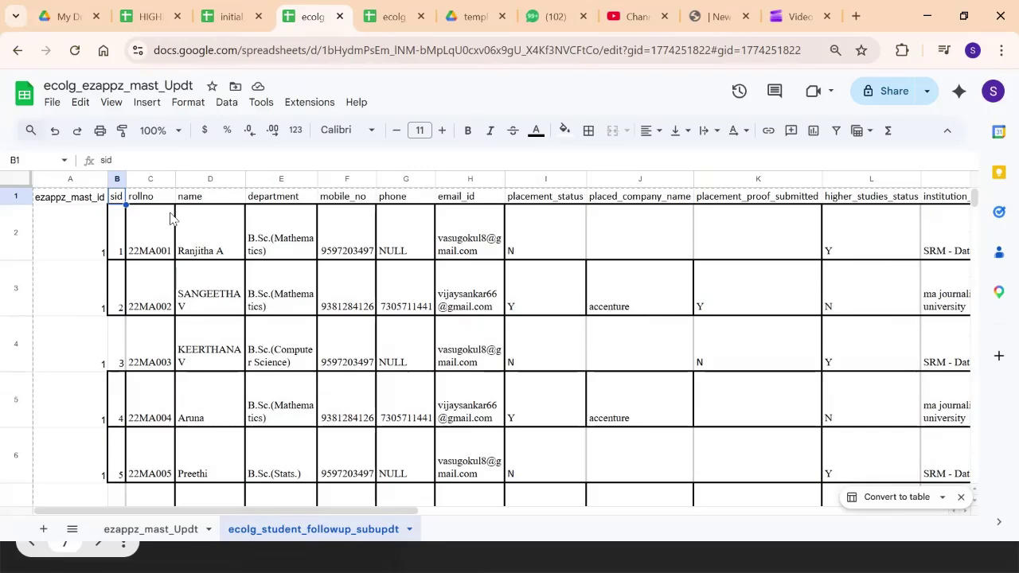
key(Right)
key(Right)
key(Right)
key(Right)
key(Right)
key(Right)
key(Right)
key(Right)
key(Right)
key(Right)
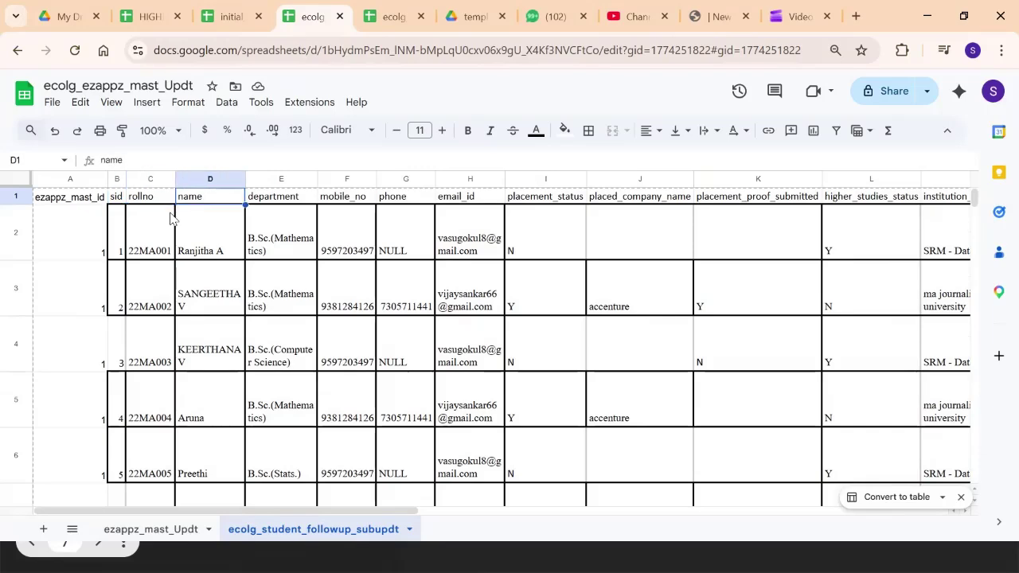
key(Right)
key(Right)
key(Right)
key(Right)
key(Right)
key(Right)
key(Right)
key(Right)
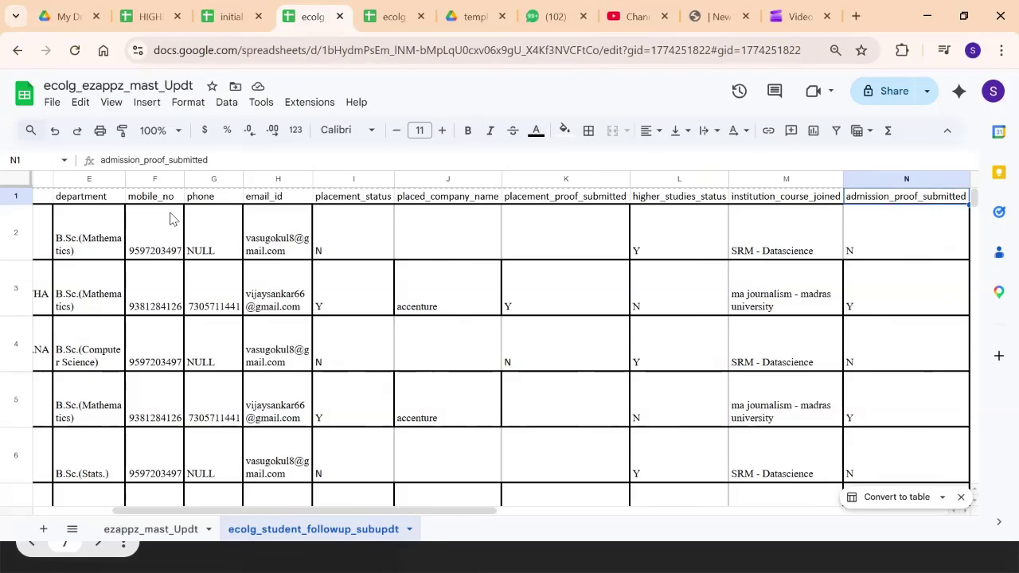
key(Right)
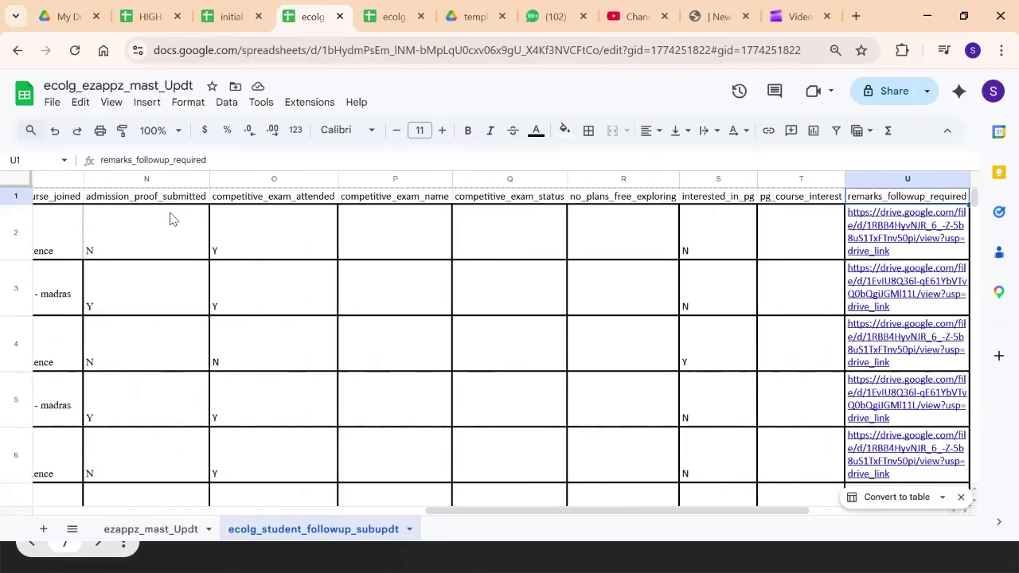
key(Right)
key(Right)
key(Right)
key(Right)
key(Left)
key(Left)
key(Left)
key(Left)
key(Left)
key(Left)
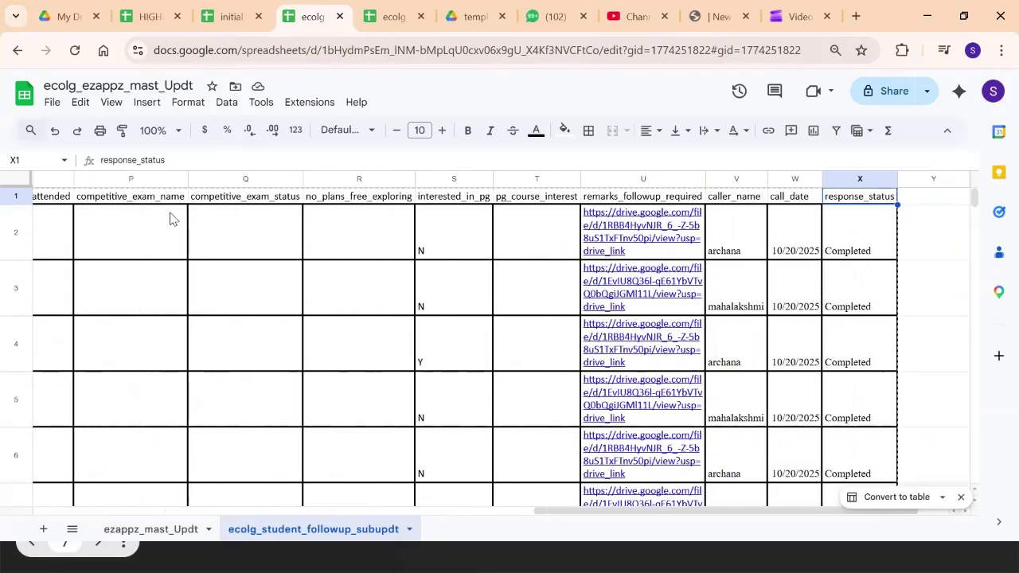
- Set the first student record's sid in cell B2 to -1
key(Home)
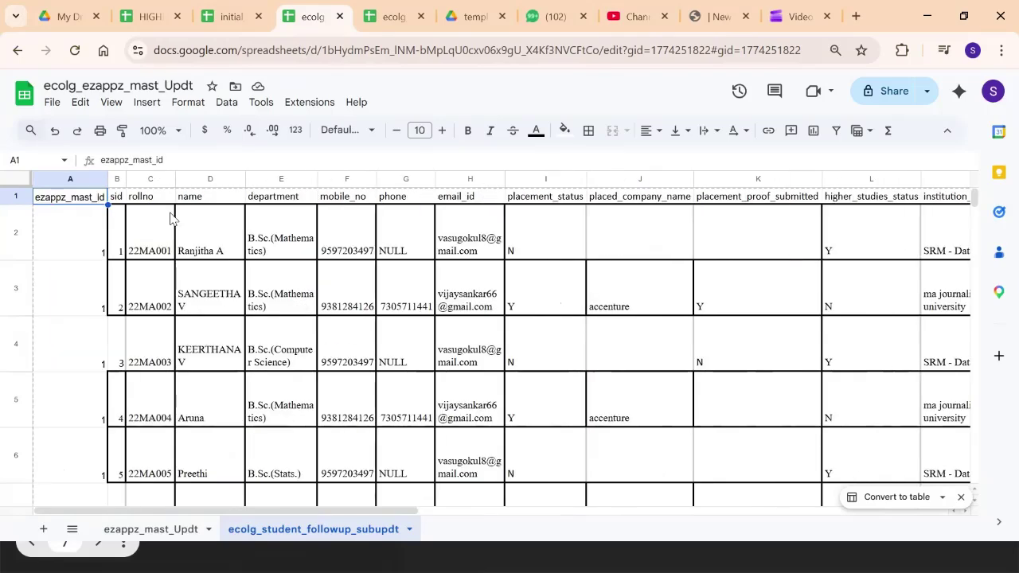
key(Down)
key(Right)
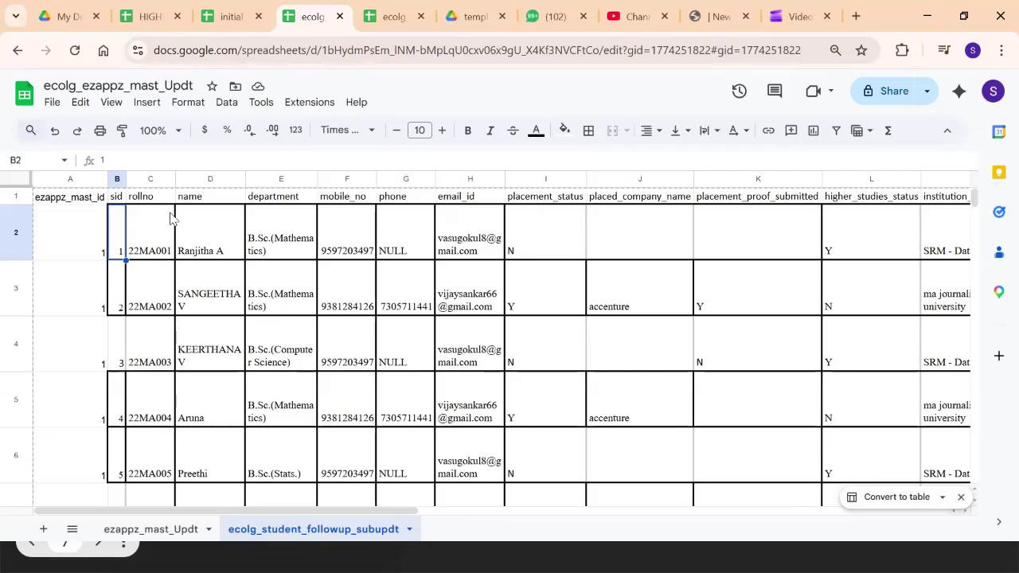
text(=)
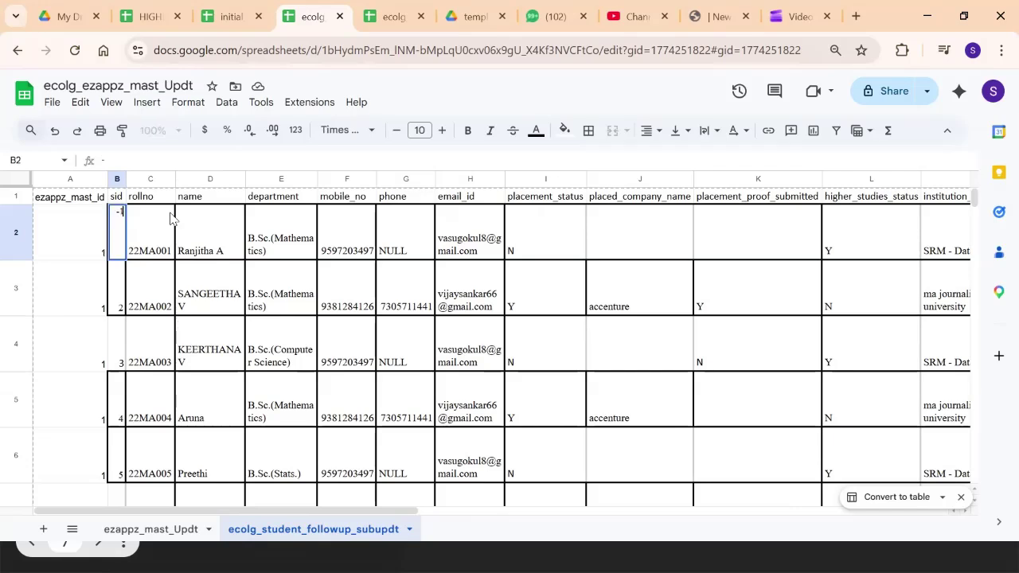
text(1)
key(Return)
key(Up)
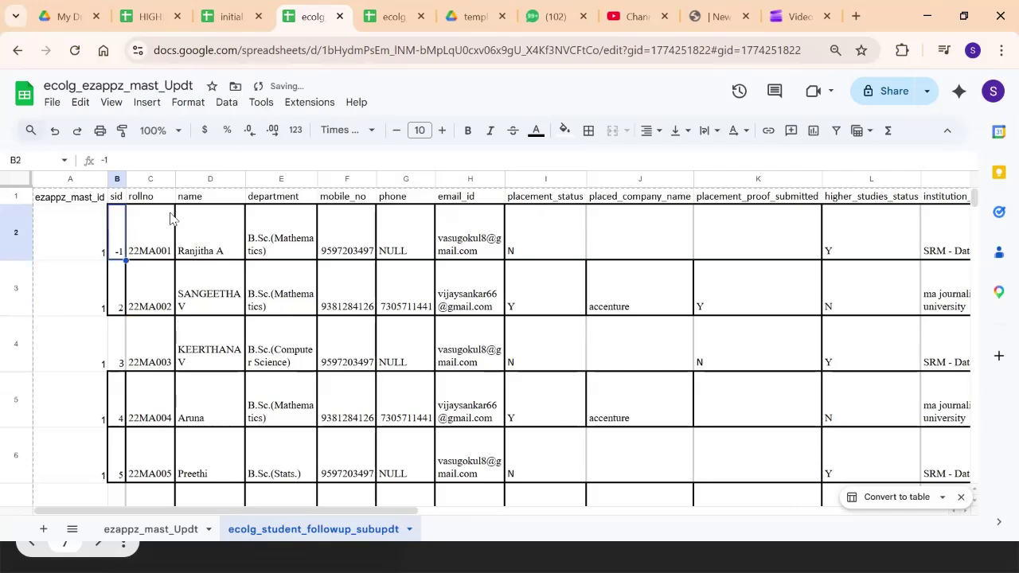
- Fill the sid cells of the remaining student records, B3:B11, with -1
key(Down)
key(shift+Down)
key(shift+Down)
key(shift+Down)
key(shift+Down)
key(shift+Down)
key(shift+Down)
key(shift+Down)
key(shift+Down)
key(shift+Down)
key(shift+Down)
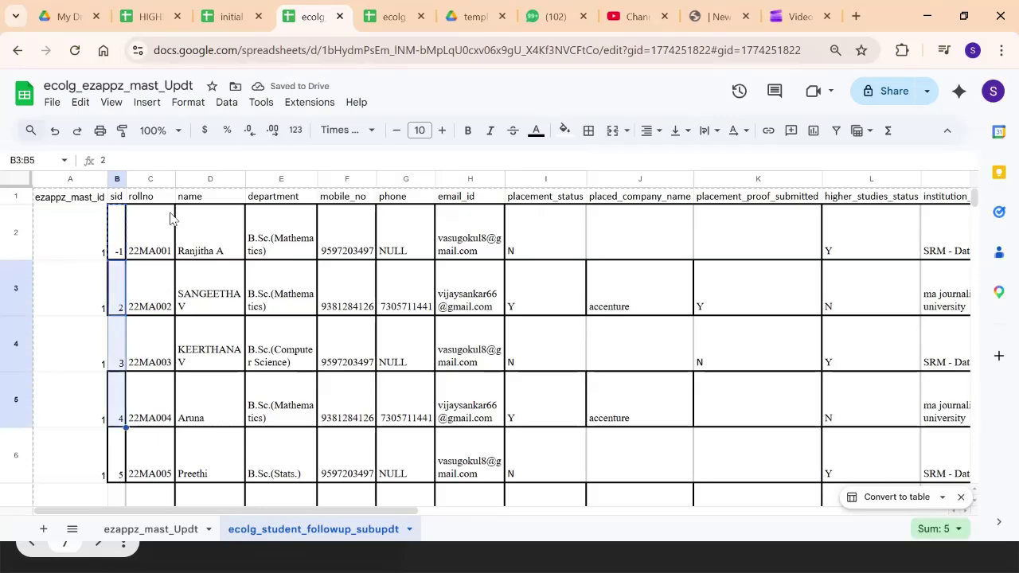
key(shift+Up)
key(shift+Up)
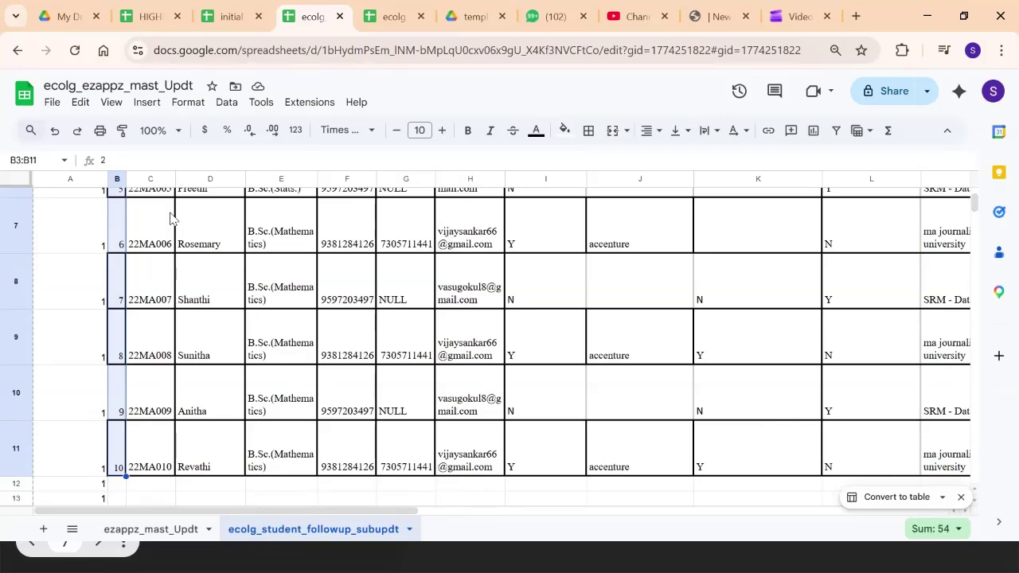
text(-1)
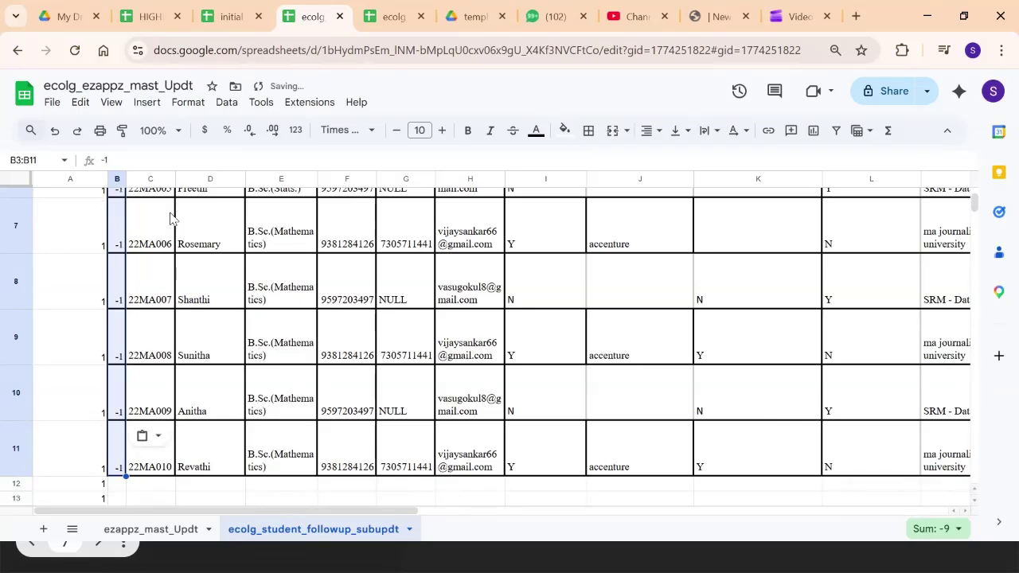
- Clear the surplus ezappz_mast_id values in A12:A14 below the last student record
key(Down)
key(Down)
key(Down)
key(Down)
key(Down)
key(Down)
key(Down)
key(Down)
key(Down)
key(Down)
key(Down)
key(Down)
key(Down)
key(Down)
key(Down)
key(Down)
key(Down)
key(Down)
key(Down)
key(Down)
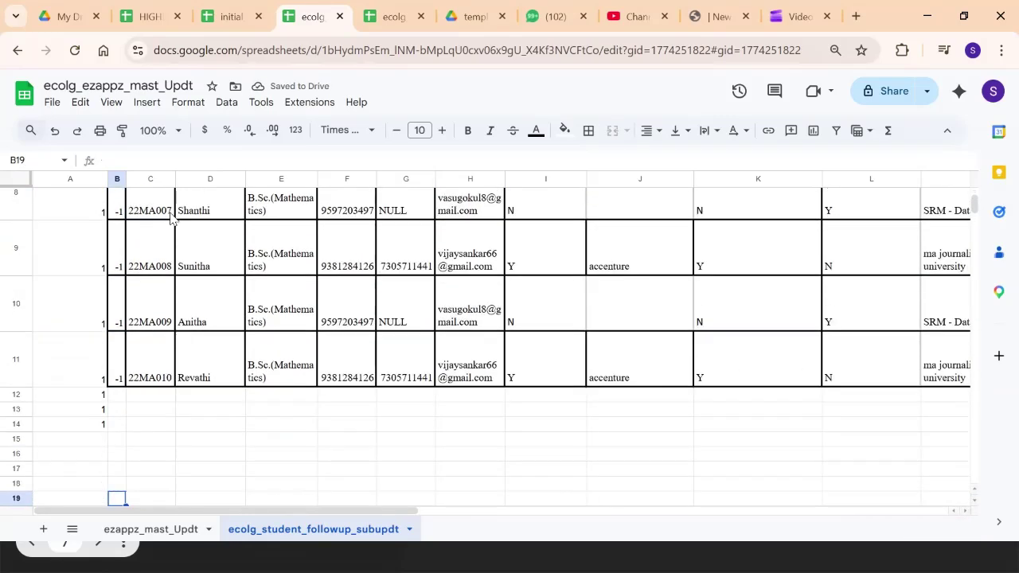
key(Up)
key(Up)
key(Up)
key(Up)
key(Up)
key(Up)
key(Up)
key(Up)
key(Up)
key(Up)
key(Up)
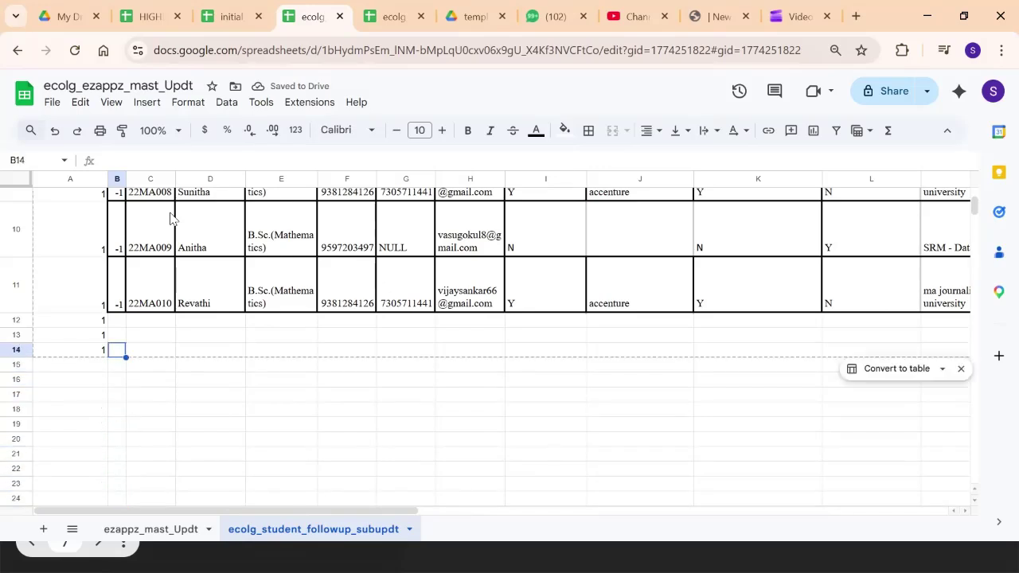
key(Left)
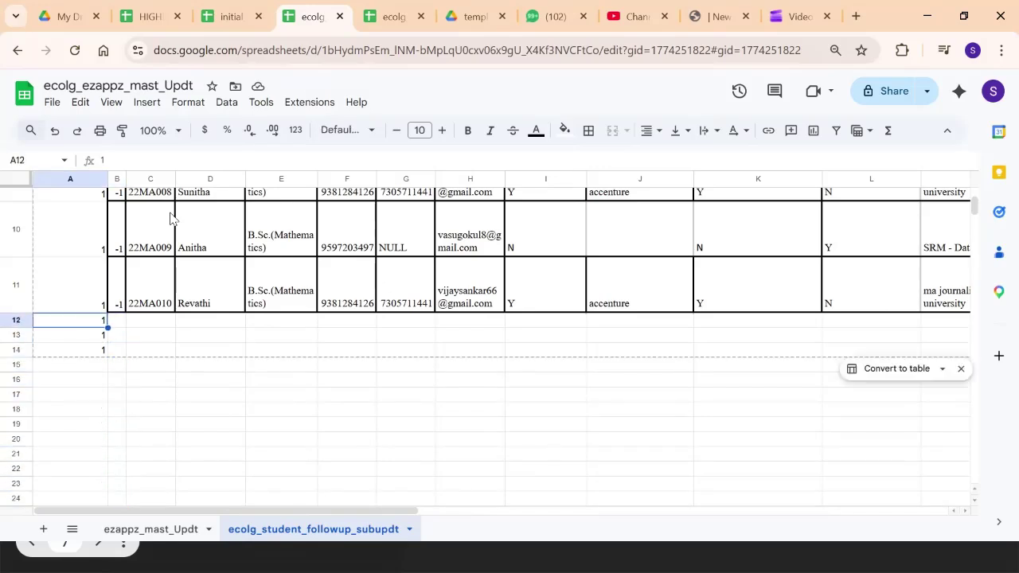
key(Up)
key(Down)
key(Up)
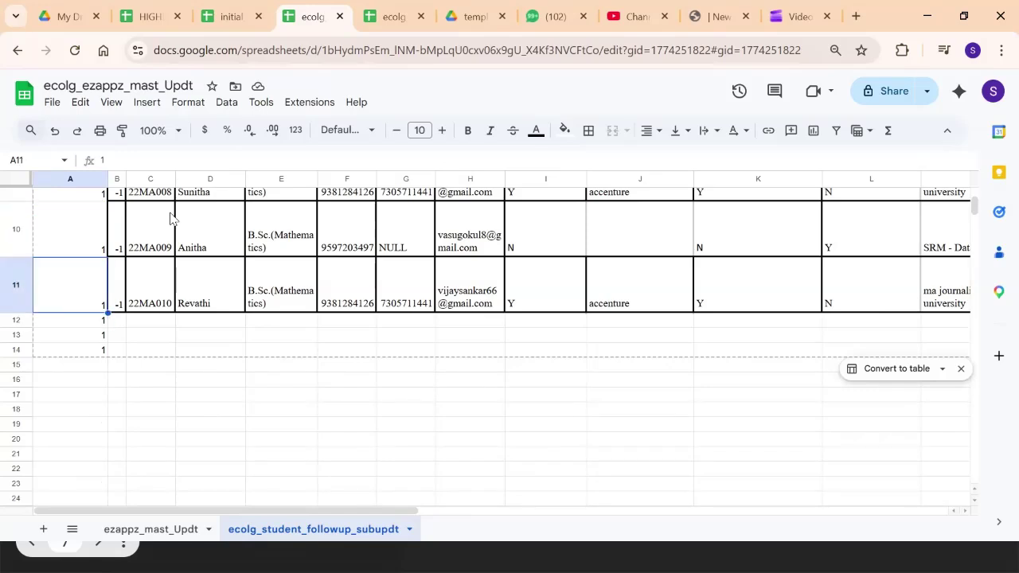
key(Up)
key(Down)
key(Down)
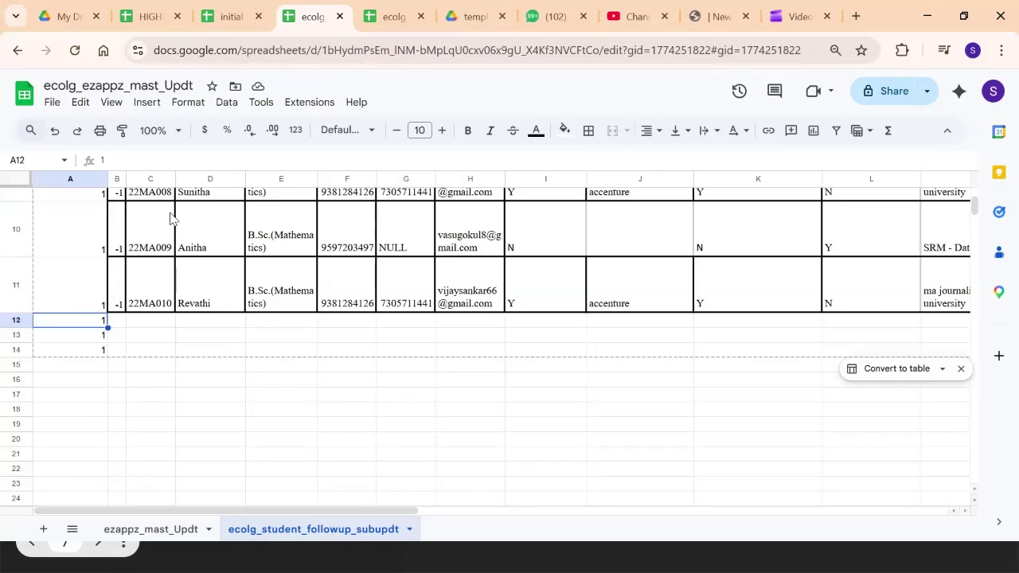
key(shift+Down)
key(shift+Down)
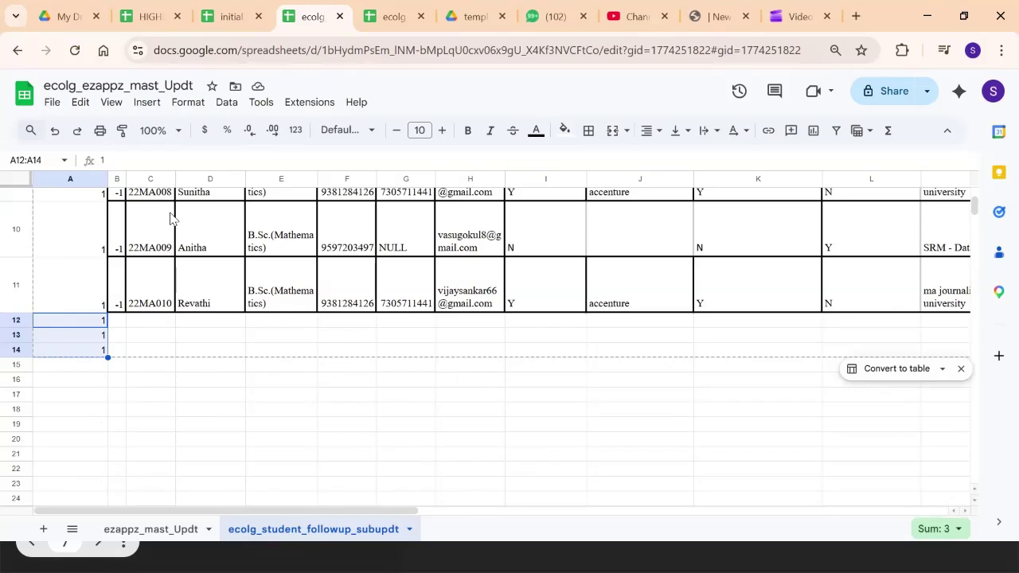
key(Delete)
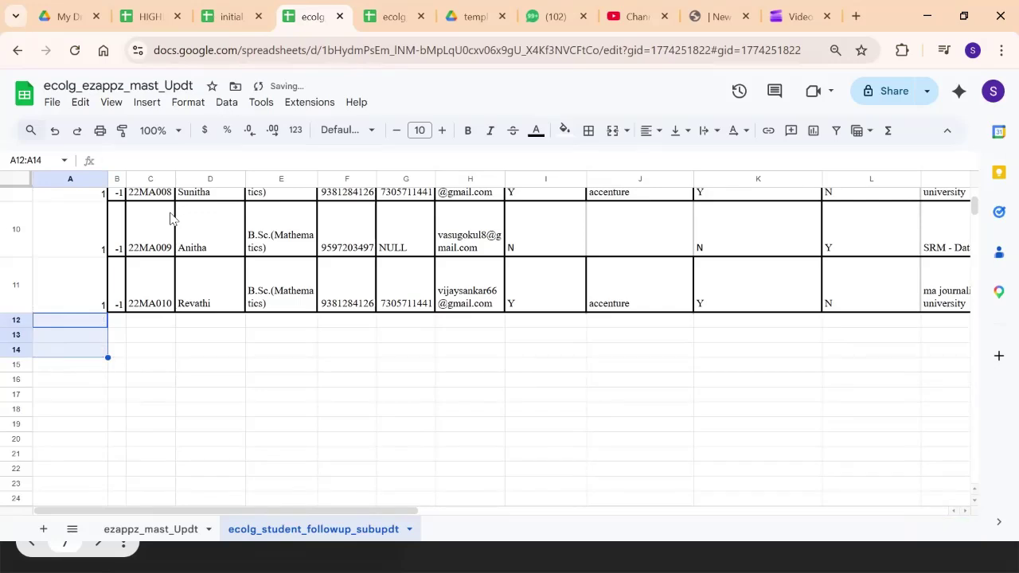
- Review the row 1 headings again from ezappz_mast_id through response_status, checking that the columns are complete
key(ctrl+Up)
key(ctrl+Up)
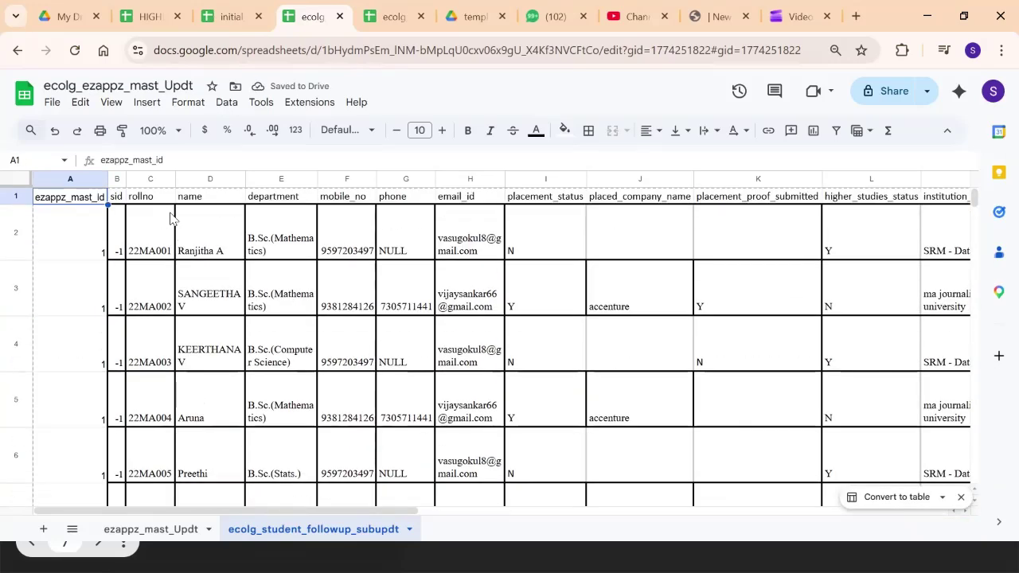
key(Right)
key(Right)
key(Right)
key(Right)
key(Right)
key(Right)
key(Right)
key(Right)
key(Right)
key(Right)
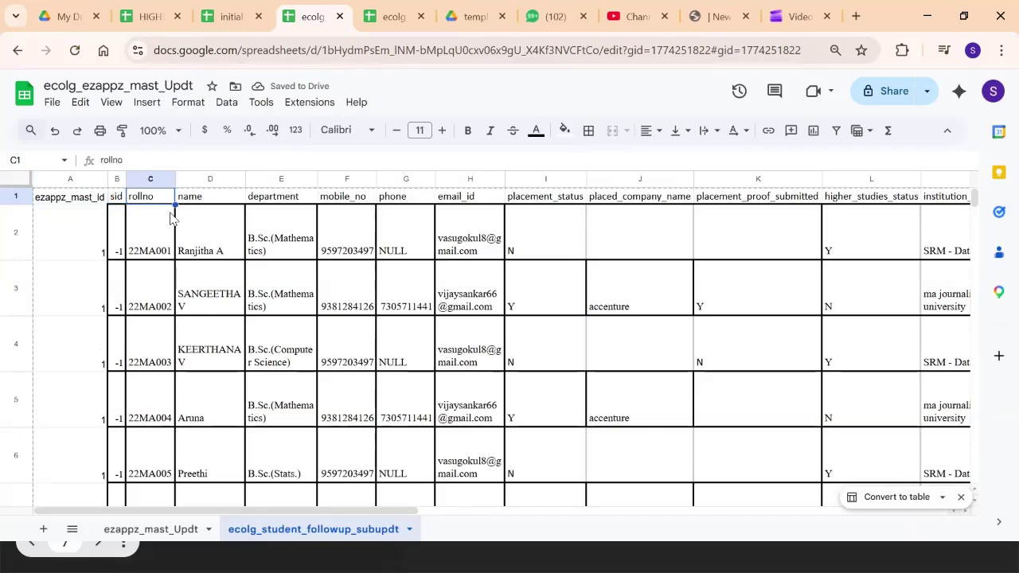
key(Right)
key(Right)
key(Right)
key(Right)
key(Right)
key(Right)
key(Right)
key(Right)
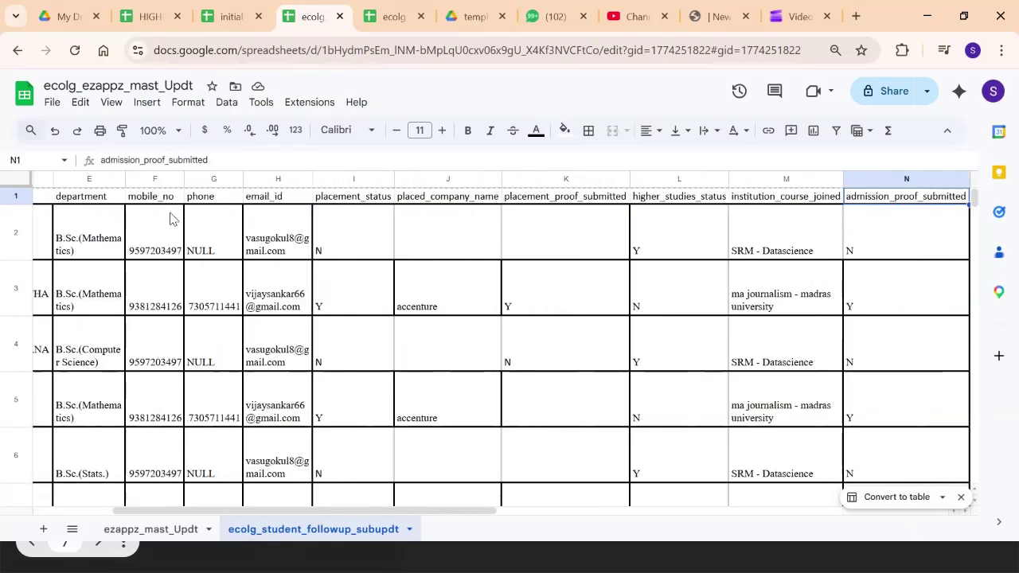
key(Right)
key(Right)
key(Right)
key(Right)
key(Right)
key(Right)
key(Right)
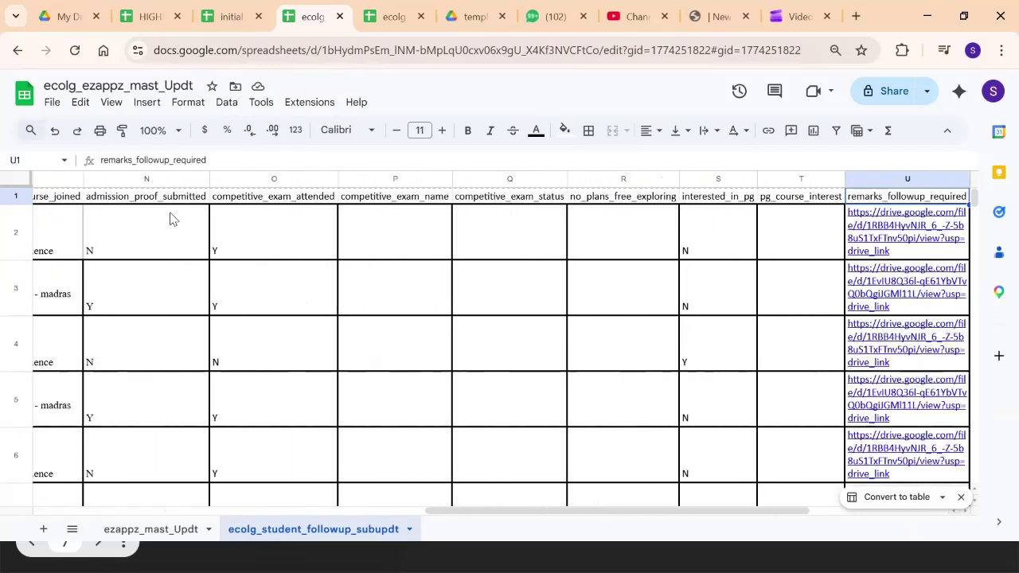
key(Left)
key(Left)
key(Left)
key(Left)
key(Left)
key(Left)
key(Left)
key(Left)
key(Left)
key(Left)
key(Left)
key(Left)
key(Left)
key(Left)
key(Left)
key(Left)
key(Left)
key(Left)
key(Left)
key(Left)
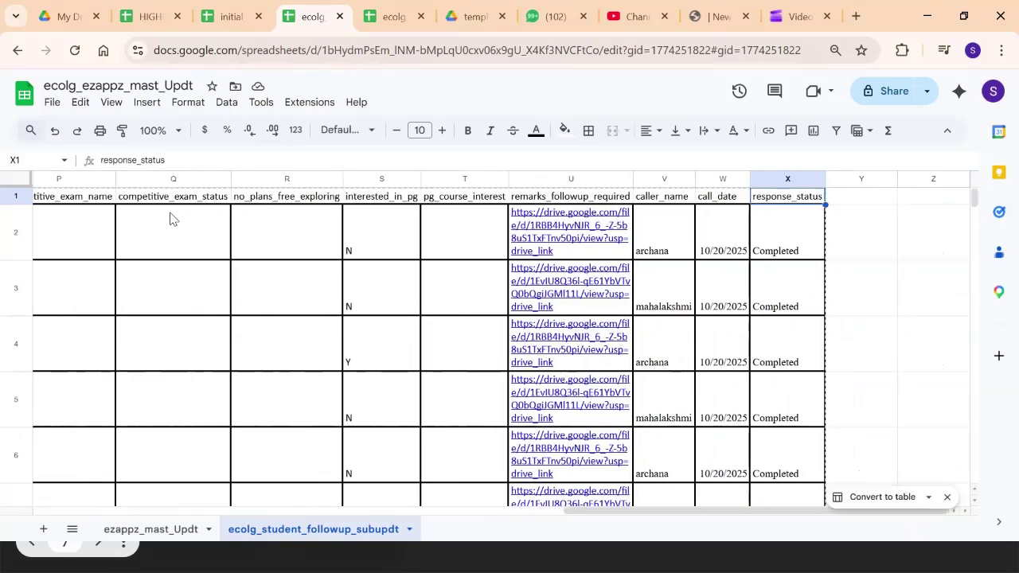
- Delete the empty rows 12 to 1000 below the last student record
key(Down)
key(Down)
key(Down)
key(Down)
key(Down)
key(Down)
key(Down)
key(Down)
key(Down)
key(Down)
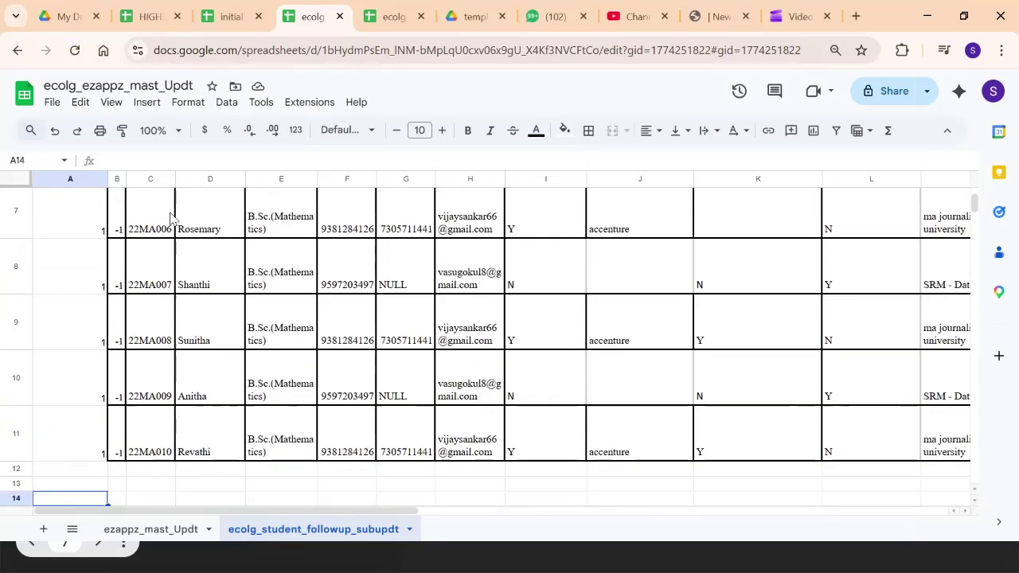
key(Down)
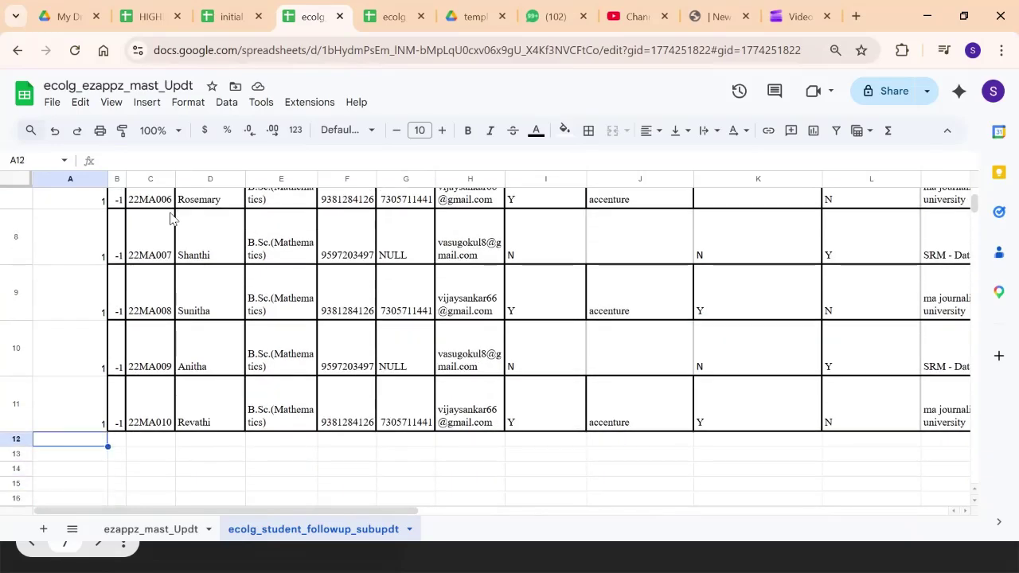
key(shift+Down)
key(shift+Down)
key(shift+Down)
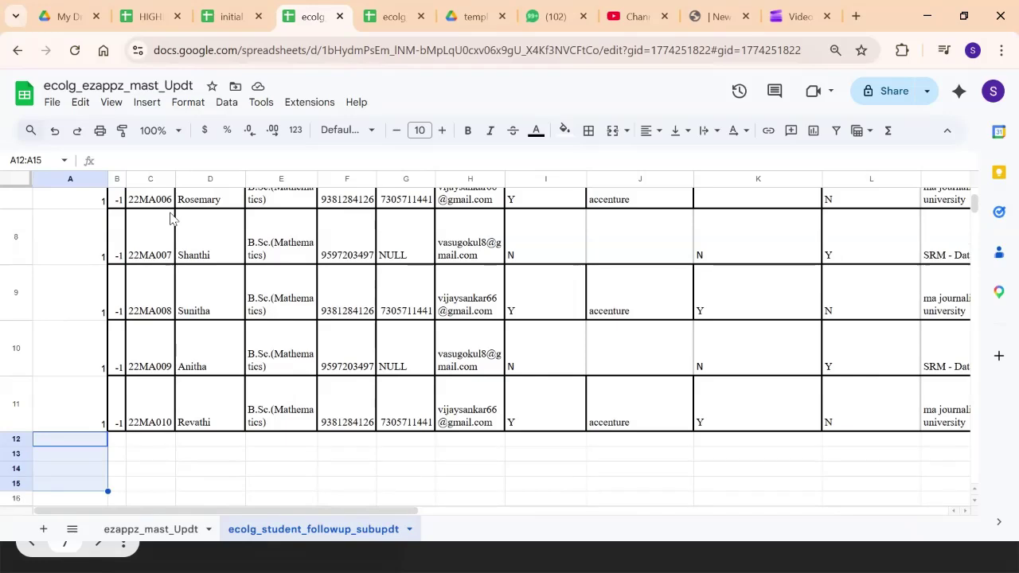
key(shift+Down)
key(shift+Down)
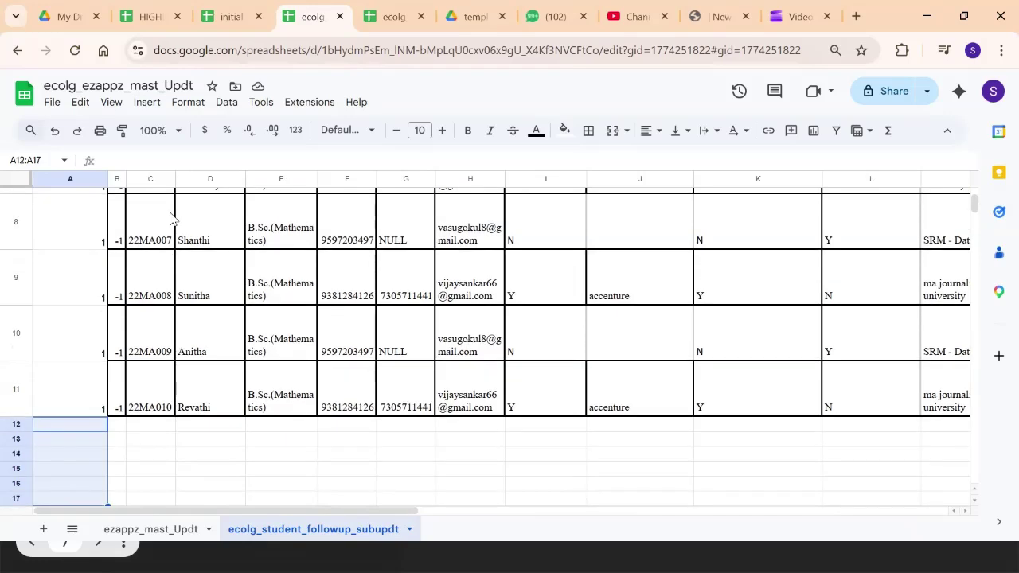
key(shift+Down)
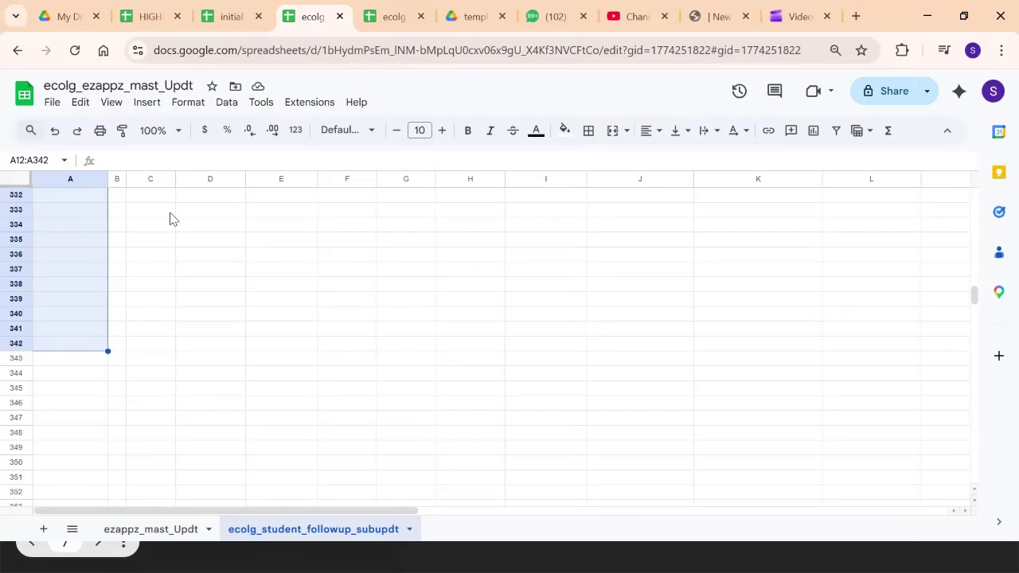
key(shift+Down)
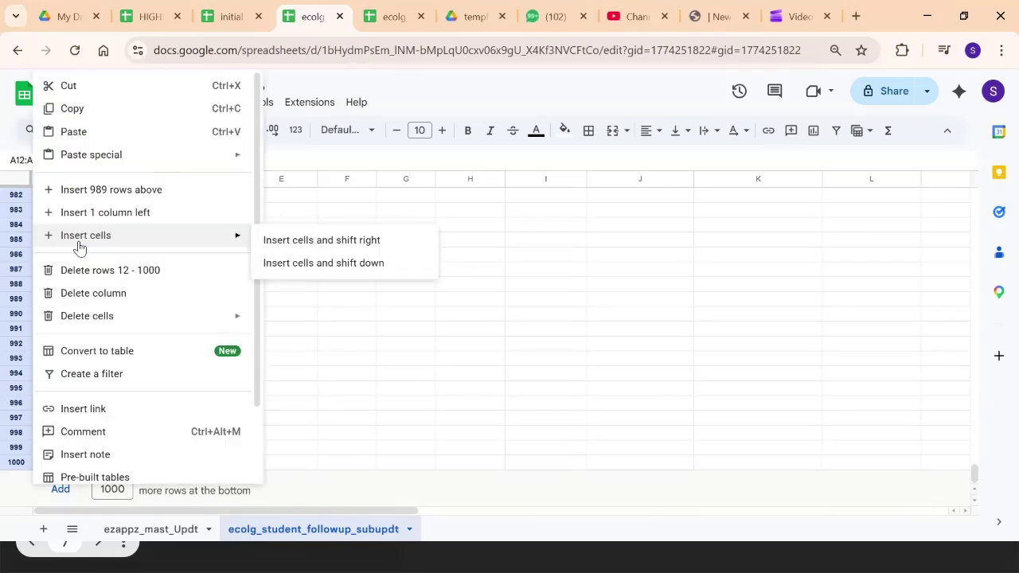
click(128, 271)
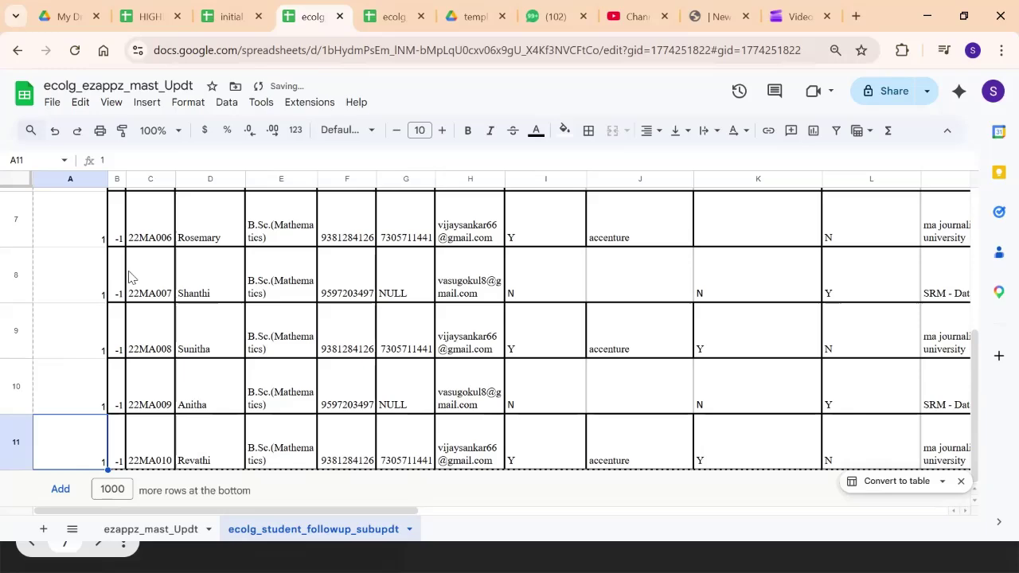
- Examine the last student record in row 11 from ezappz_mast_id across to call_date
key(Up)
key(Down)
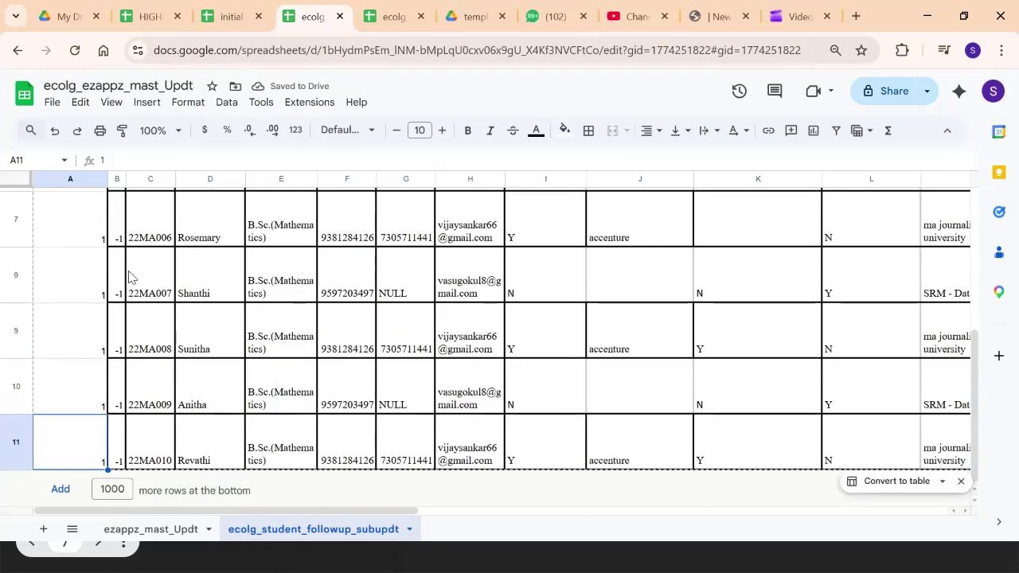
key(Right)
key(Right)
key(Right)
key(Right)
key(Right)
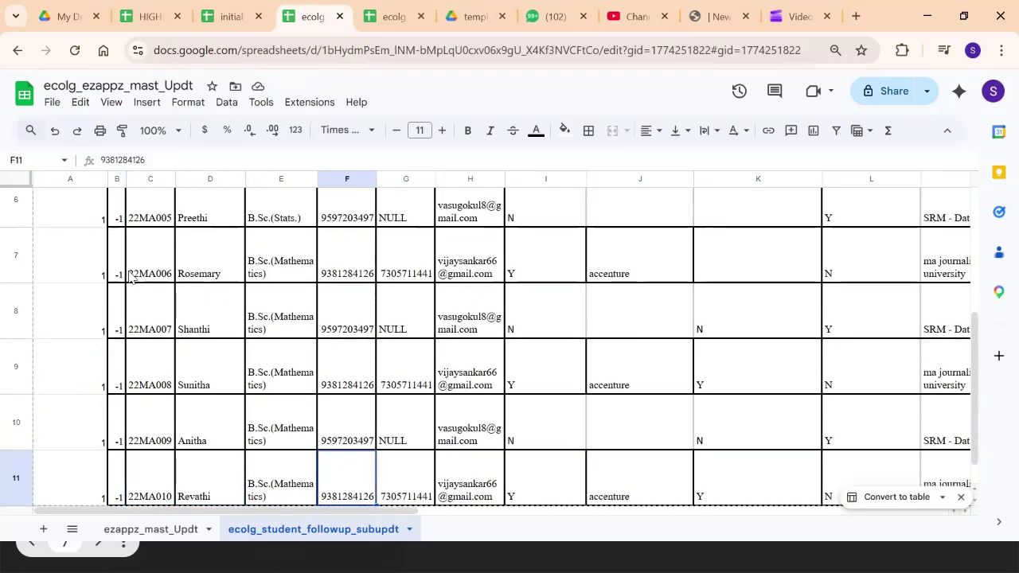
key(Right)
key(Right)
key(Right)
key(Right)
key(Right)
key(Right)
key(Right)
key(Right)
key(Right)
key(Right)
key(Right)
key(Right)
key(Right)
key(Right)
key(Right)
key(Right)
key(Right)
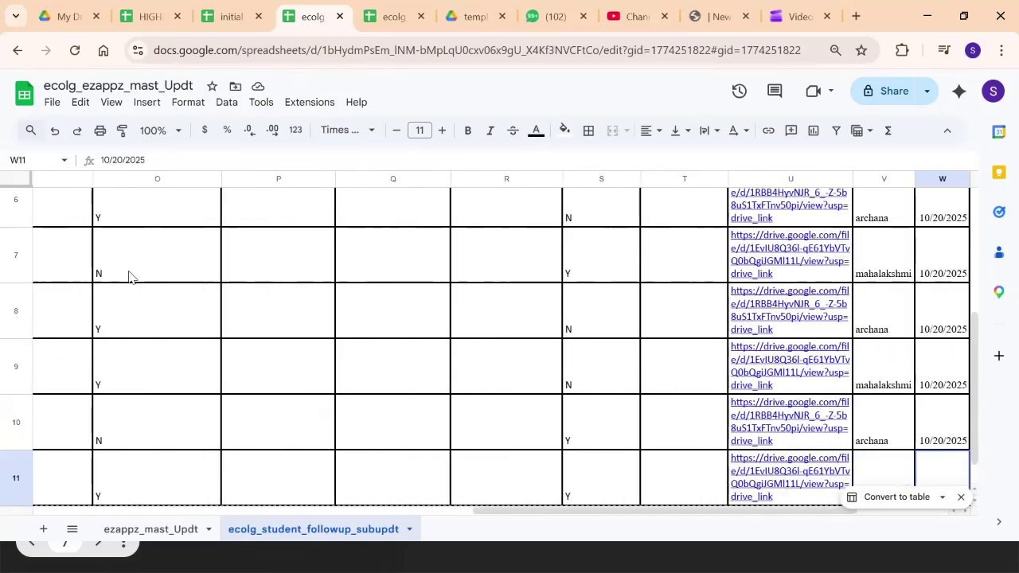
- Delete the two empty columns Y and Z to the right of response_status
key(Right)
key(Right)
key(Right)
key(Left)
key(Up)
key(Up)
key(Up)
key(Up)
key(Up)
key(Up)
key(Up)
key(Up)
key(Up)
key(Up)
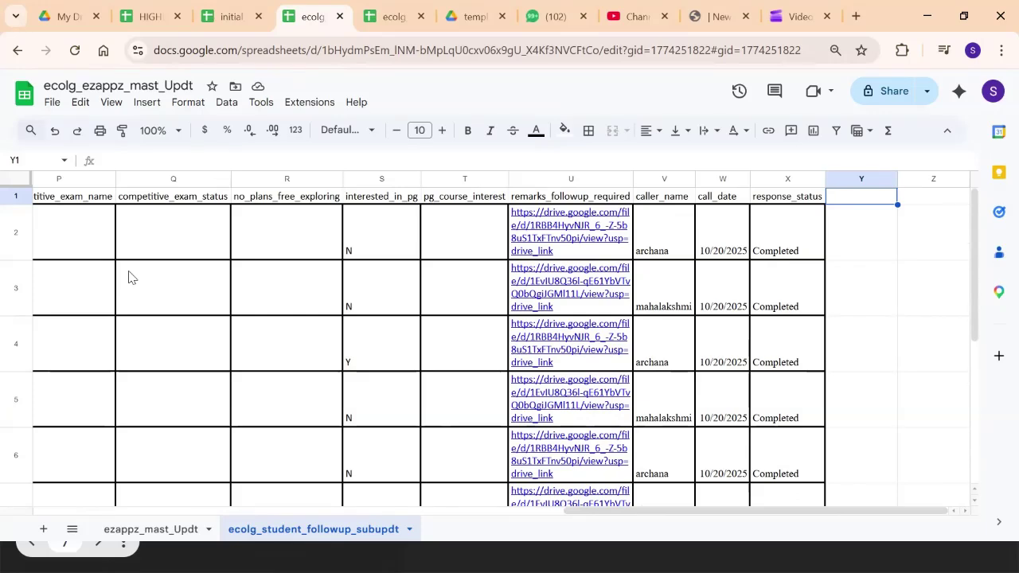
key(shift+Right)
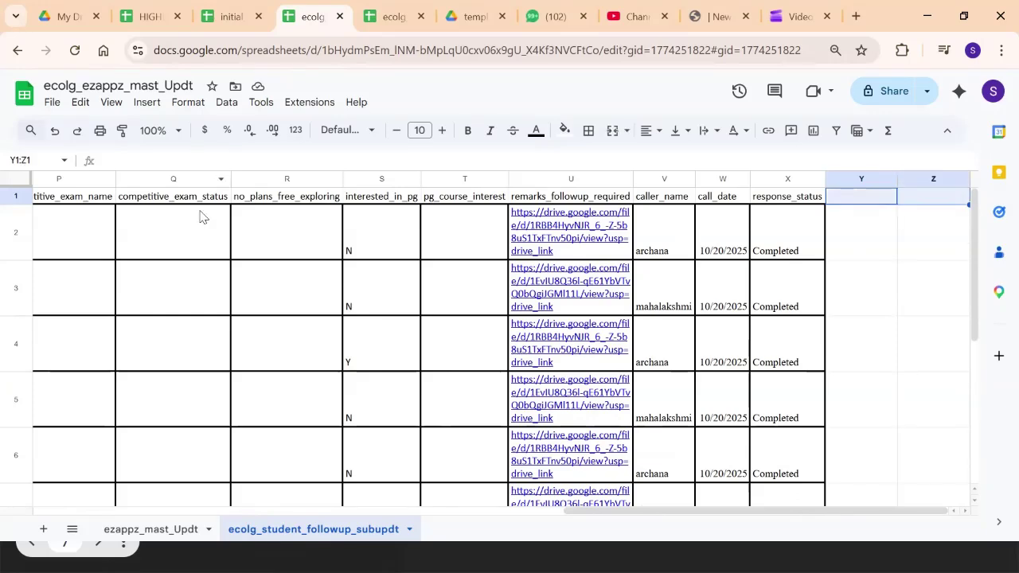
right_click(862, 201)
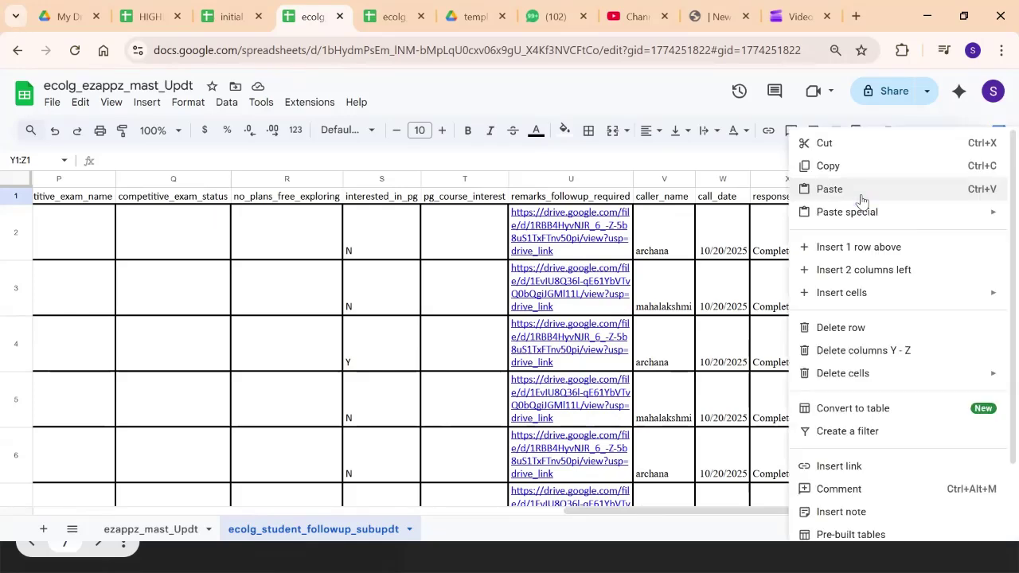
click(864, 351)
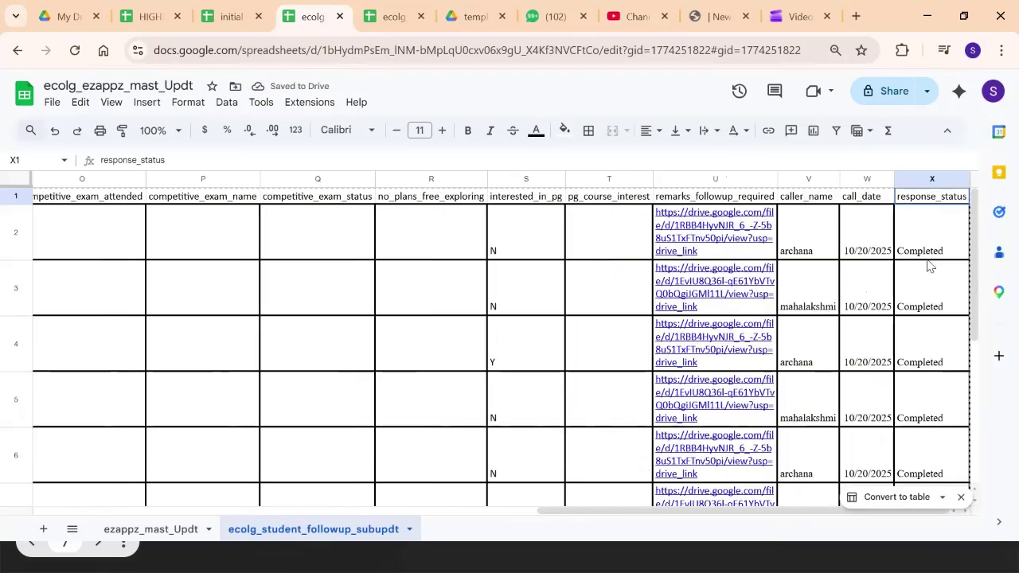
- Check the row 1 headings from response_status back to ezappz_mast_id
key(Left)
key(Left)
key(Left)
key(Left)
key(Left)
key(Left)
key(Left)
key(Left)
key(Left)
key(Left)
key(Left)
key(Left)
key(Left)
key(Left)
key(Left)
key(Left)
key(Left)
key(Left)
key(Left)
key(Left)
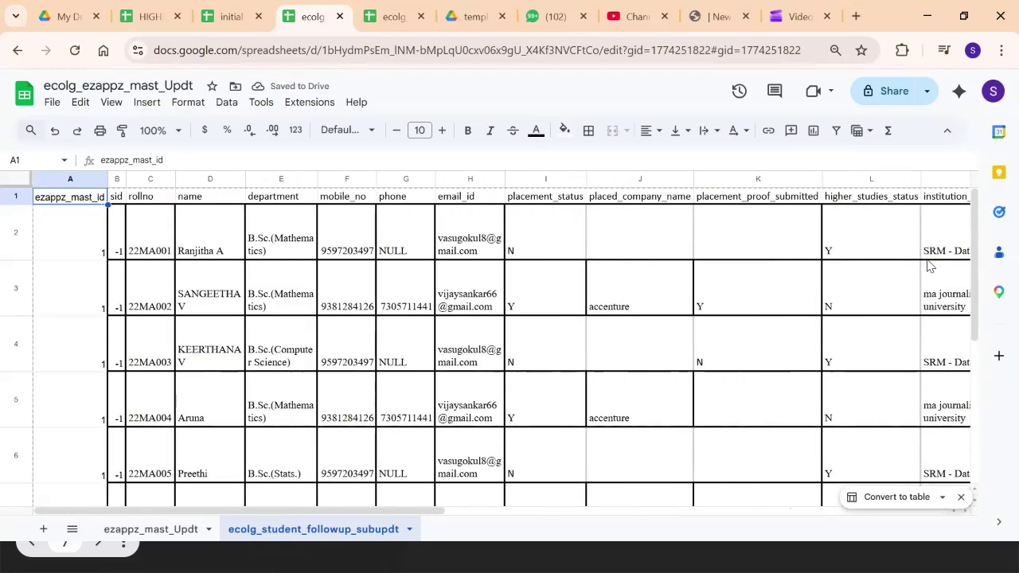
- Check the ezappz_mast_id column from the heading down to the last student record in row 11
key(Down)
key(Down)
key(Down)
key(Down)
key(Down)
key(Down)
key(Down)
key(Down)
key(Down)
key(Down)
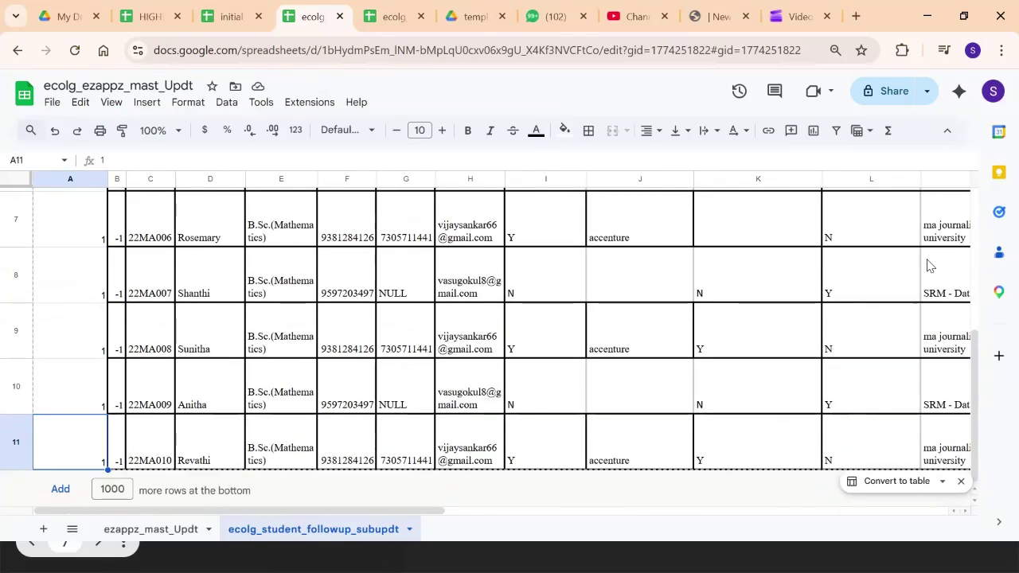
key(Up)
key(Up)
key(Up)
key(Up)
key(Up)
key(Up)
key(Up)
key(Up)
key(Up)
key(Up)
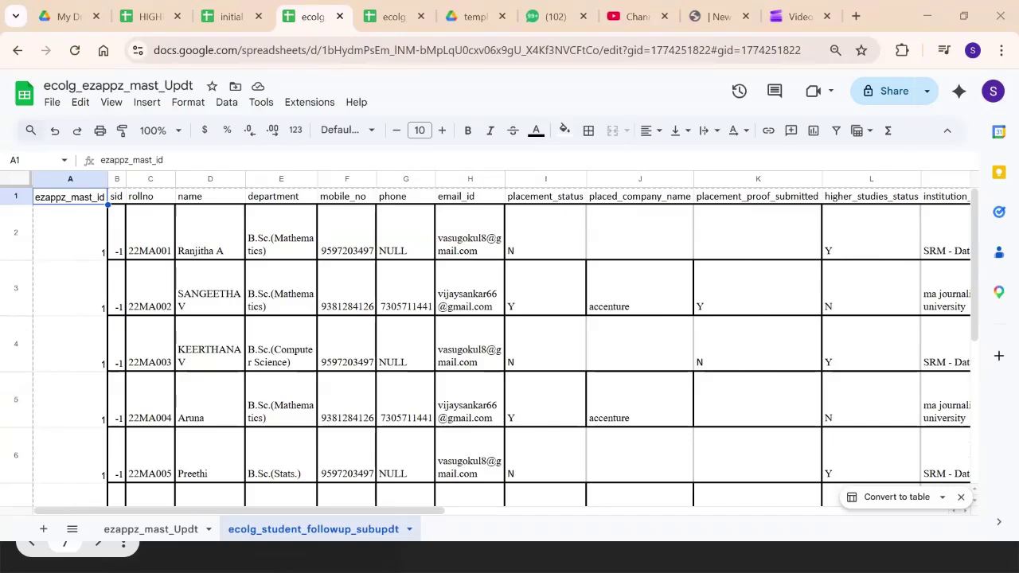
key(Down)
key(Down)
key(Down)
key(Down)
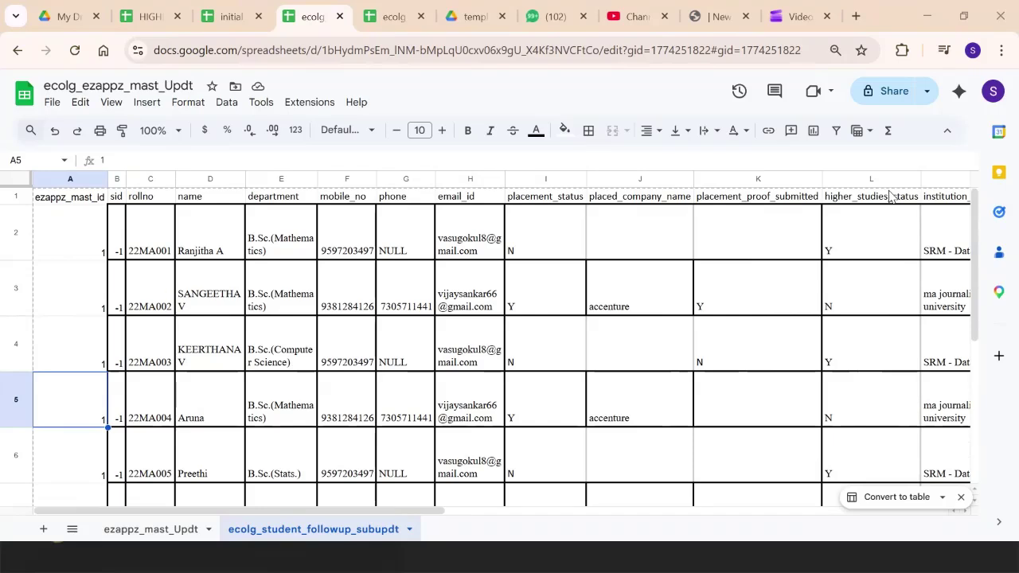
- Download the spreadsheet as a Microsoft Excel (.xlsx) file and show the recent downloads
click(51, 103)
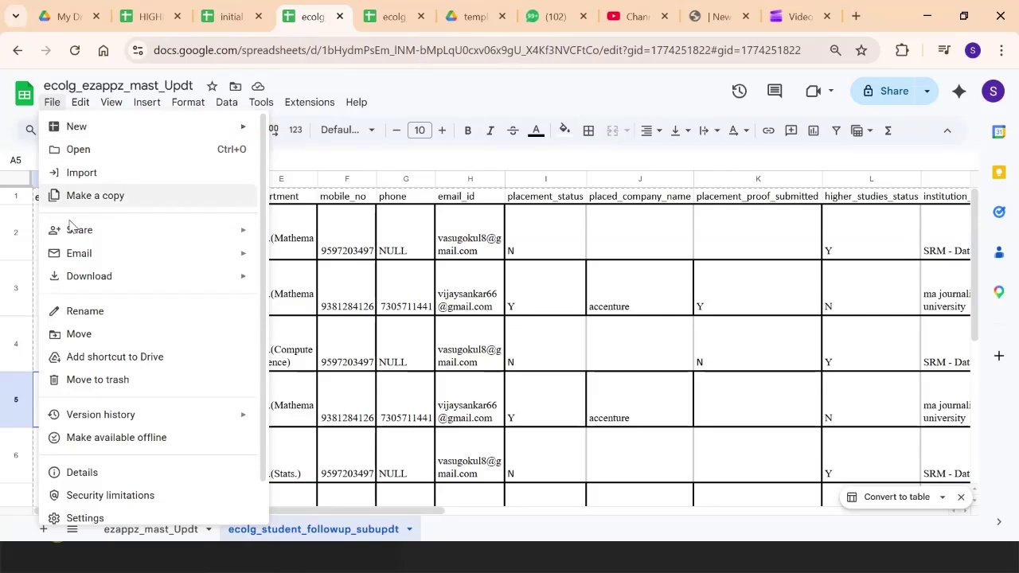
mouse_move(82, 282)
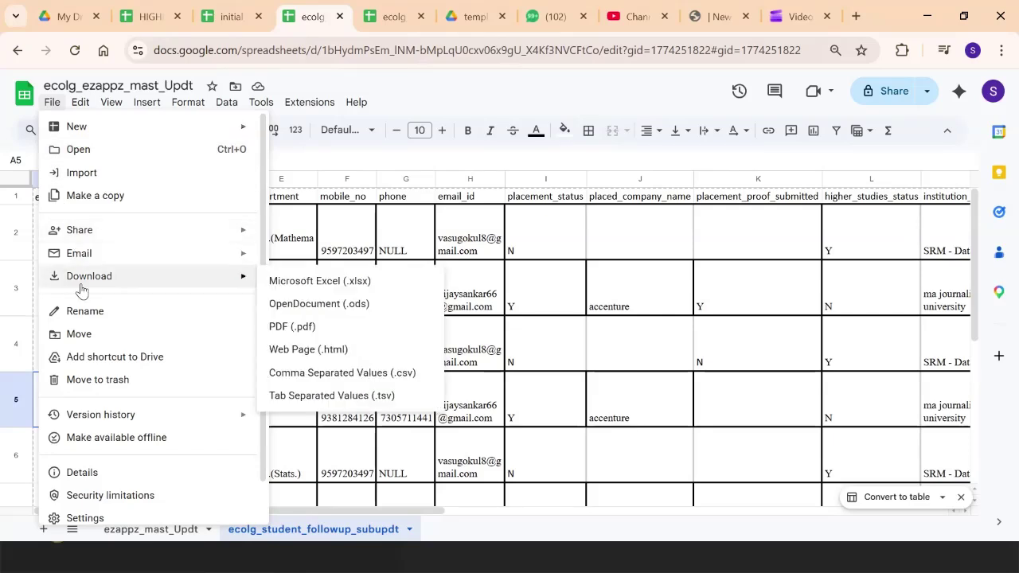
click(294, 285)
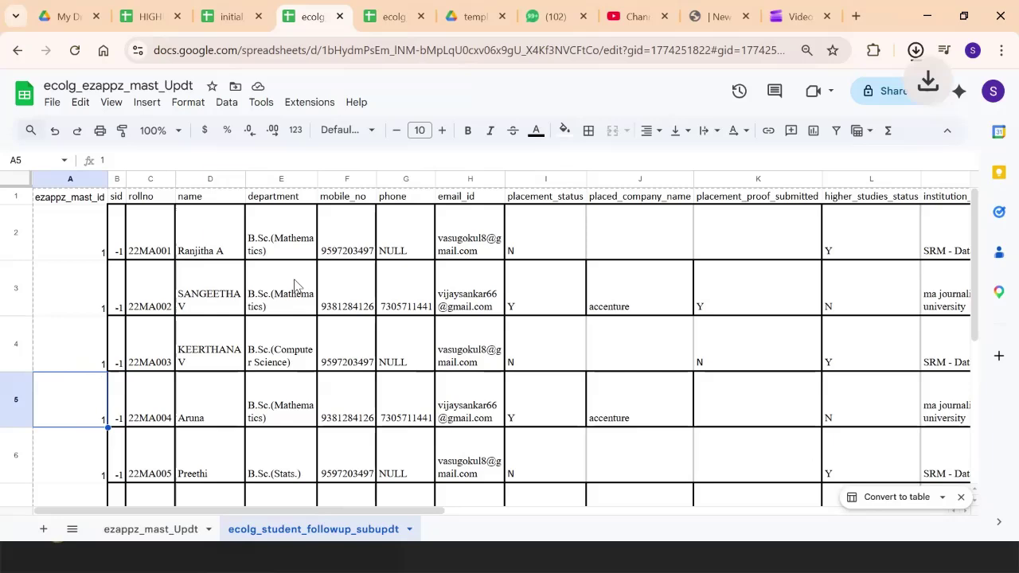
click(915, 50)
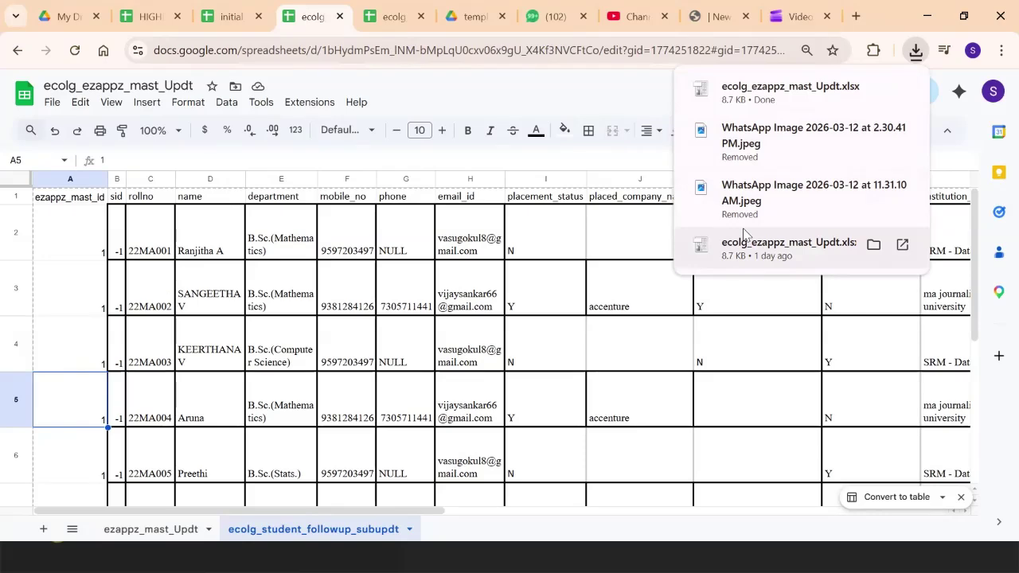
- Switch to the ezAppz Excel Upload page and upload 7_ecolg_ezappz_mast_Updt.xlsx from the Downloads folder, dismissing the upload message
key(super)
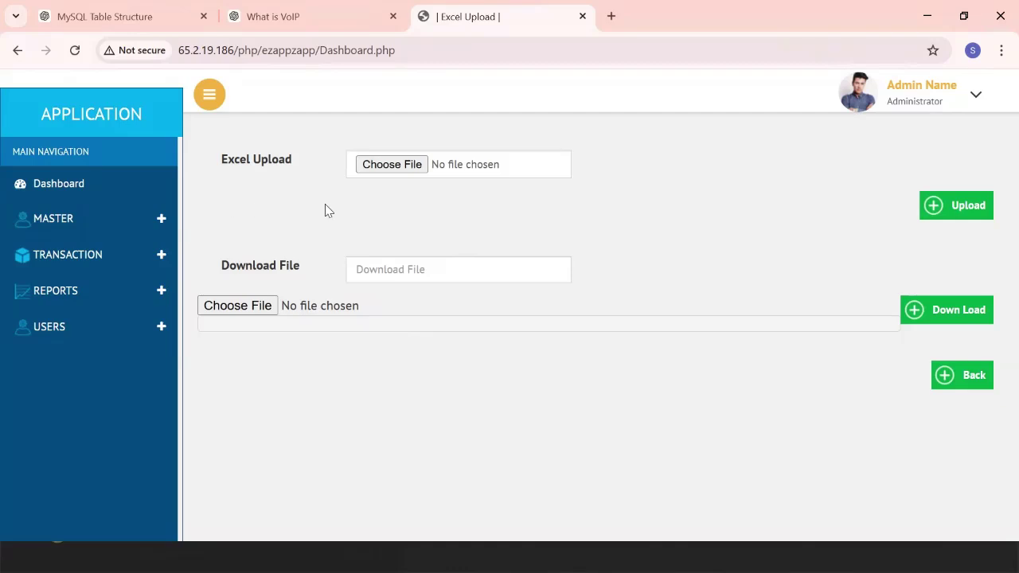
click(63, 185)
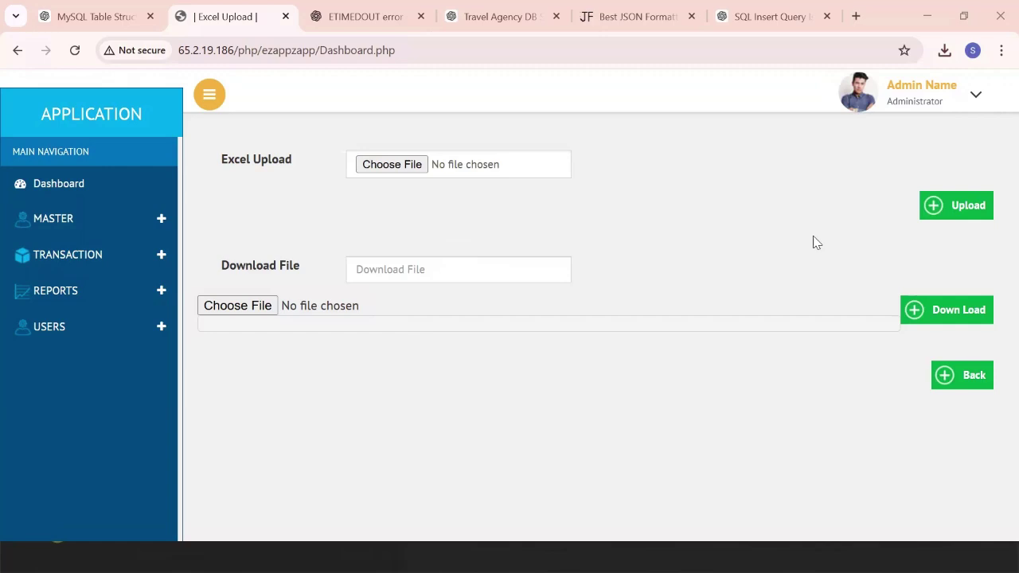
click(402, 165)
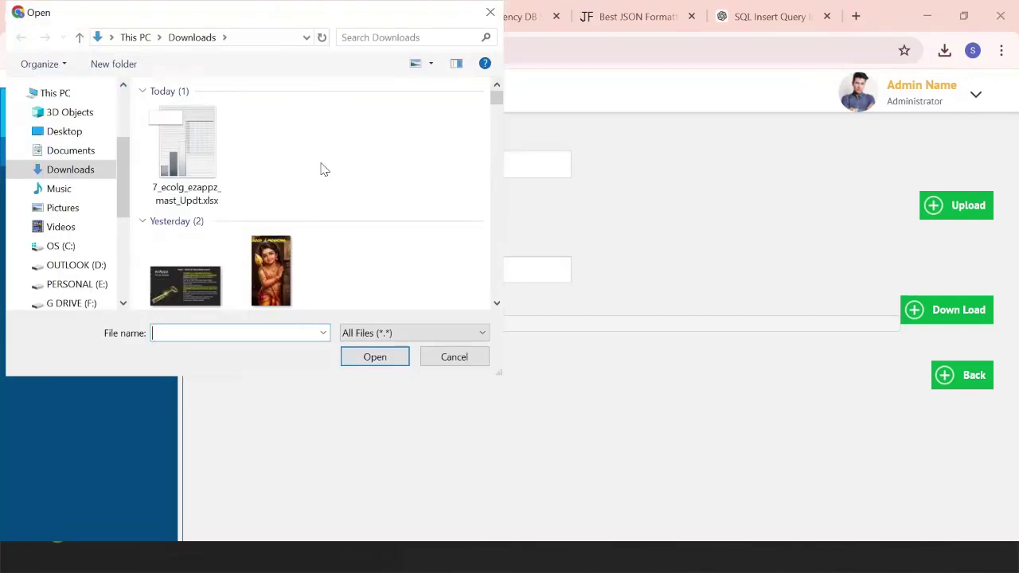
click(212, 173)
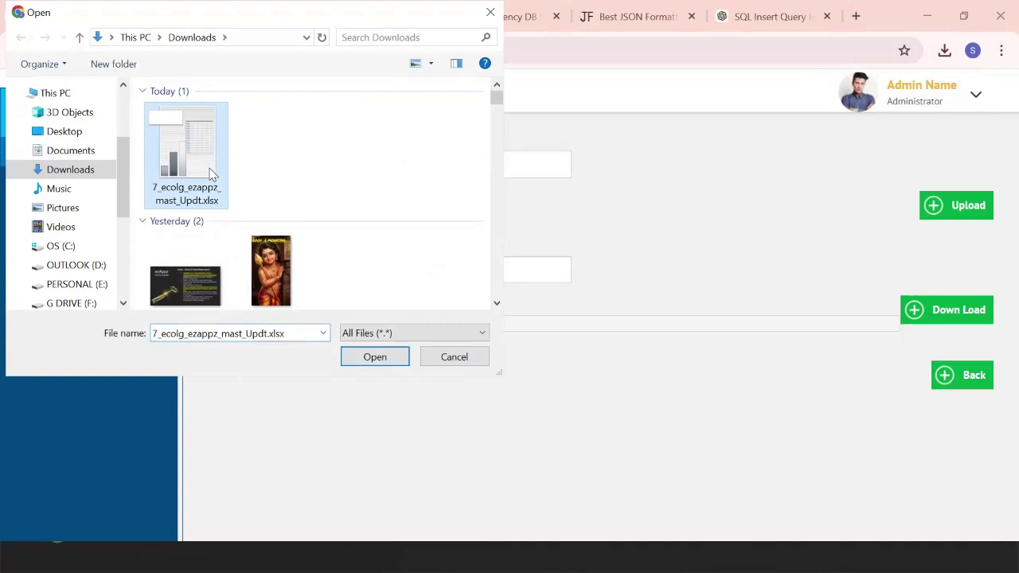
click(388, 357)
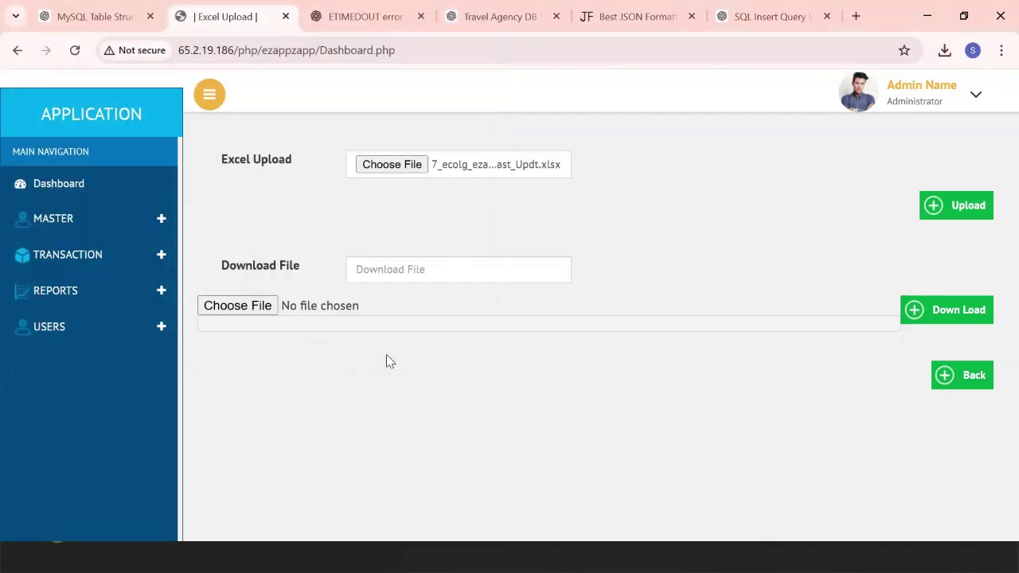
click(953, 216)
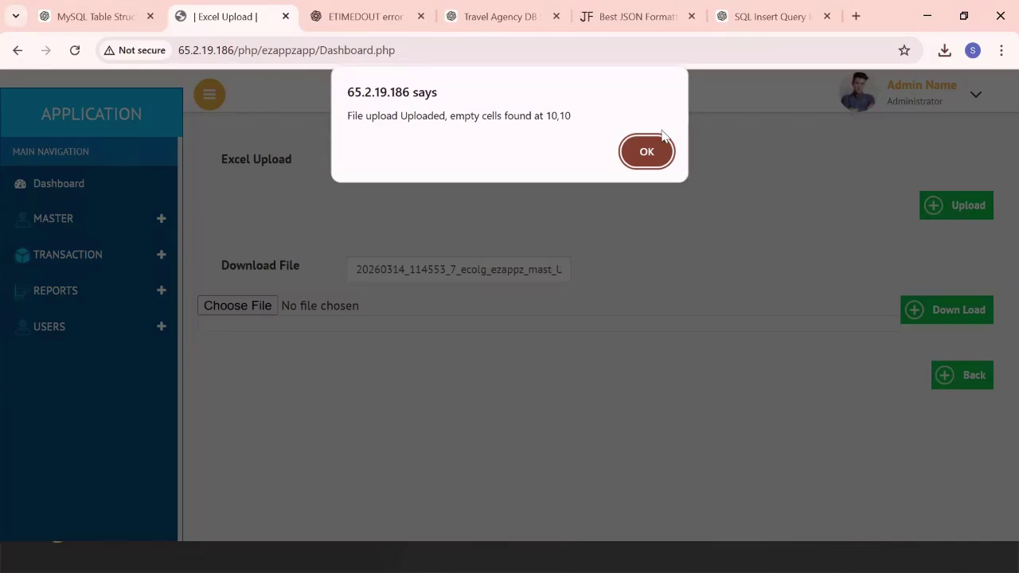
click(647, 153)
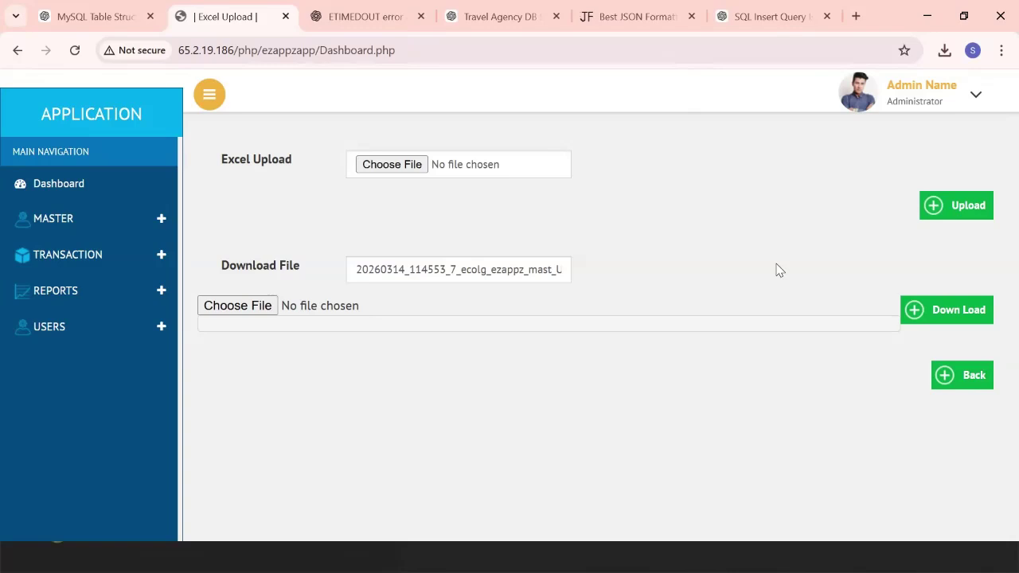
- Download the upload's result file 20260314_114553_7_ecolg_ezappz_mast_Updt_result.xlsx and keep it despite the insecure download block
click(955, 317)
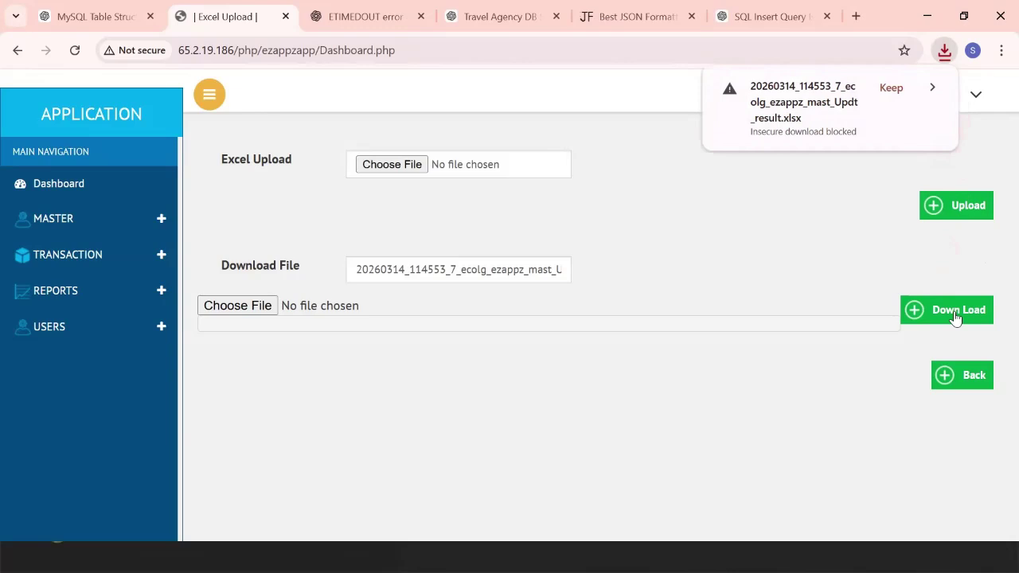
click(891, 88)
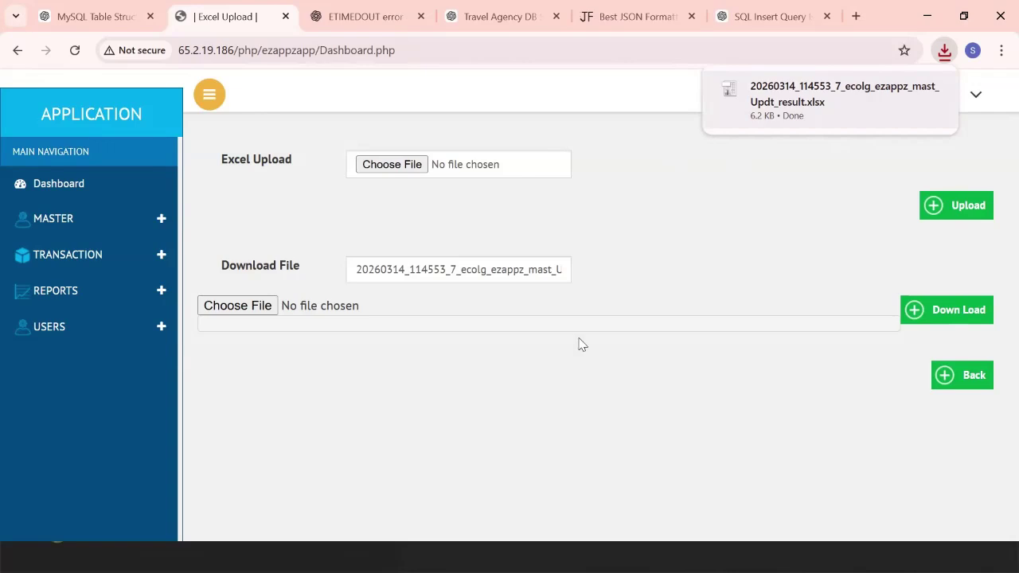
mouse_move(916, 86)
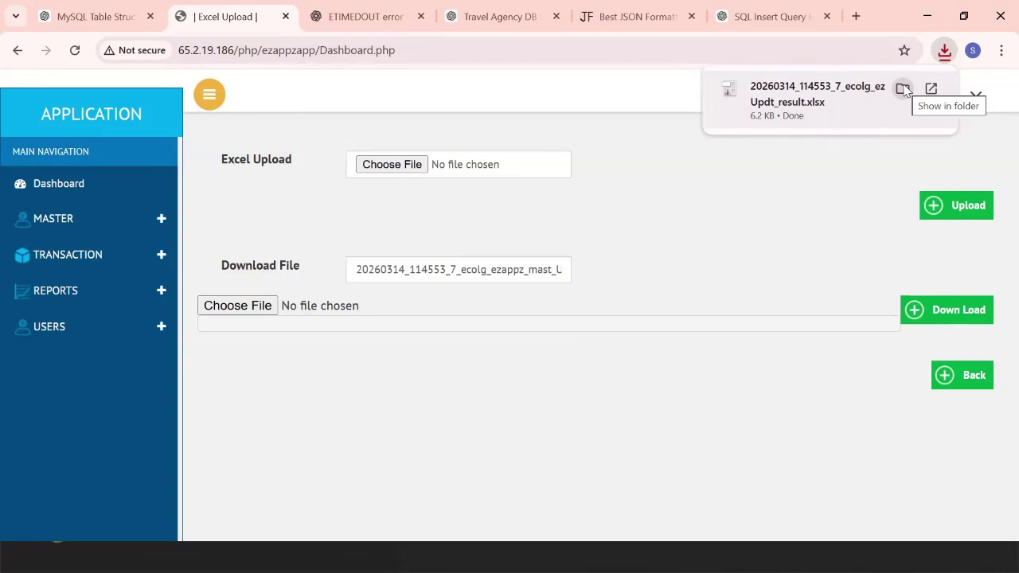
- Load 20260314_114553_7_ecolg_ezappz_mast_Updt_result.xlsx into the page's result viewer to show its API response
click(242, 311)
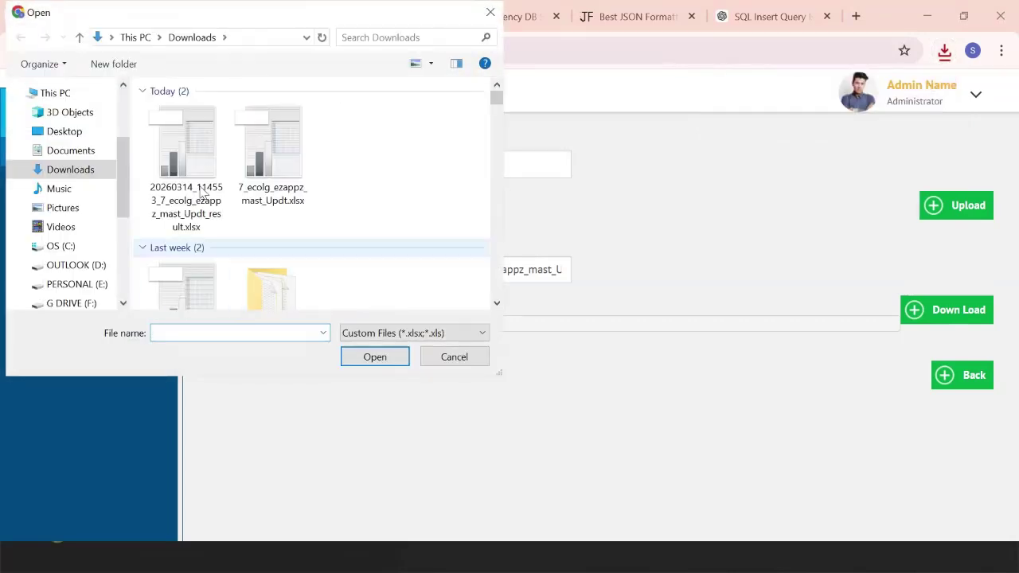
click(278, 191)
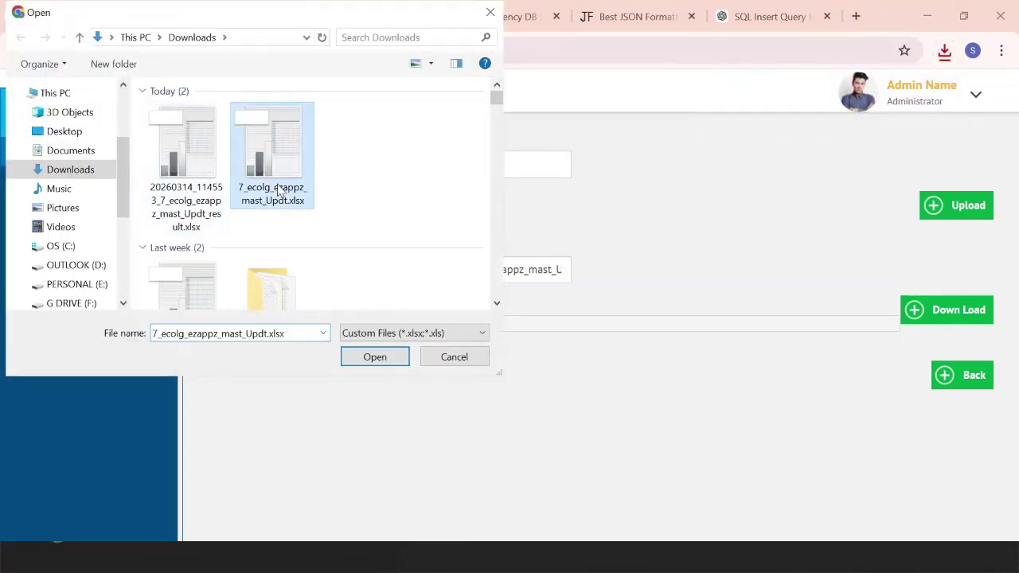
click(177, 188)
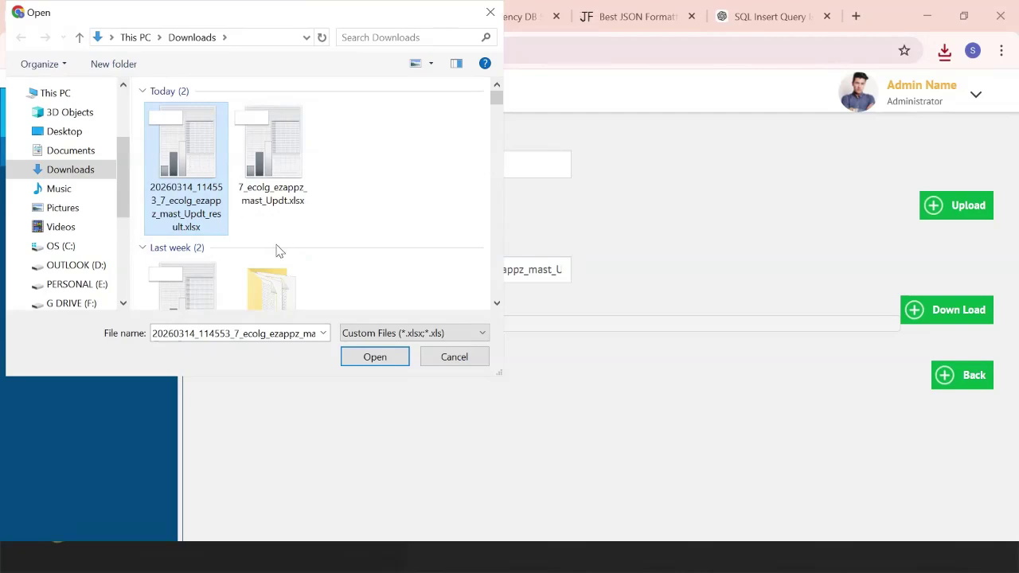
click(382, 356)
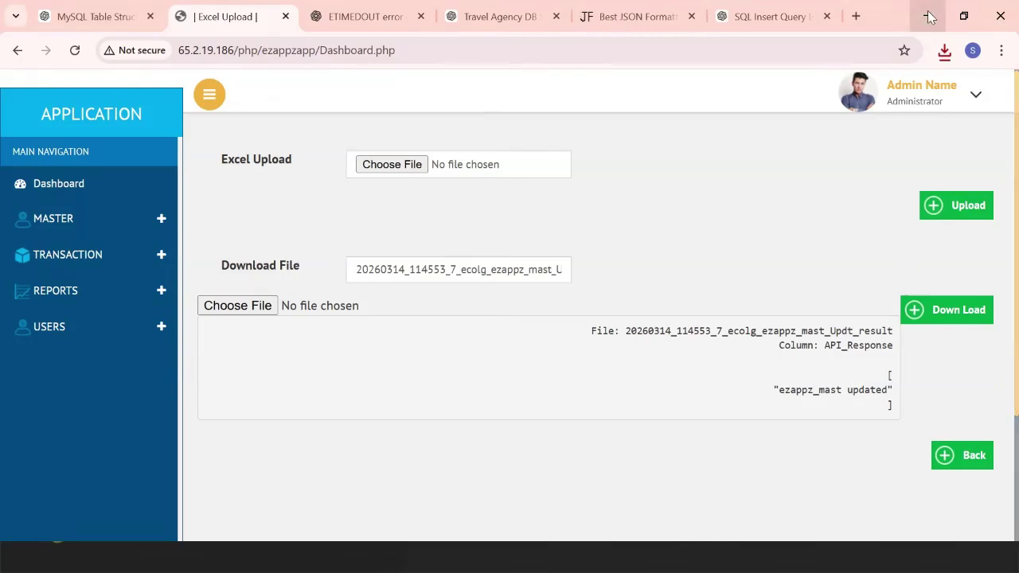
- Open the downloaded result file in OpenOffice Calc, check the API_Response value in E2, and close it
click(945, 51)
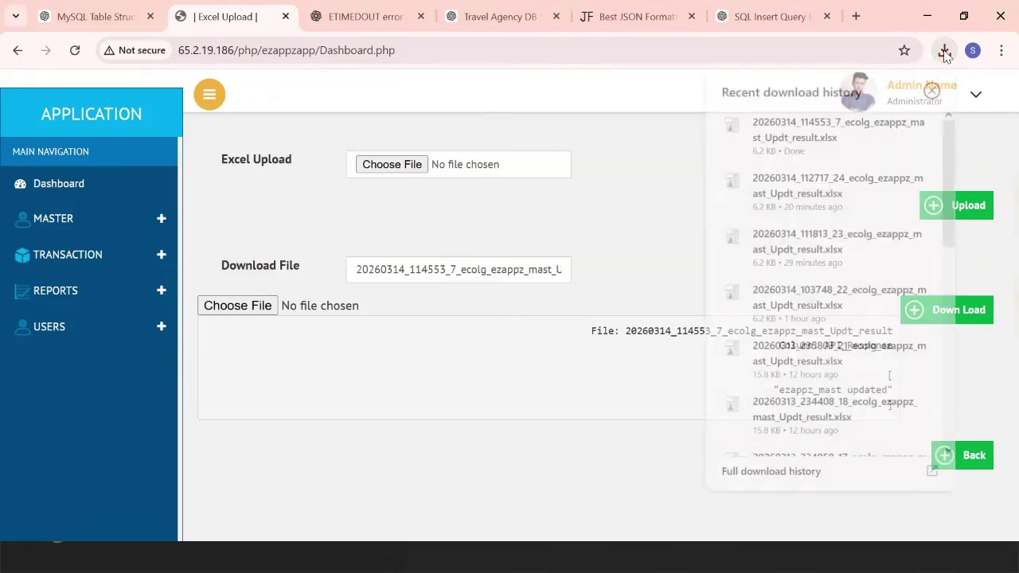
click(783, 129)
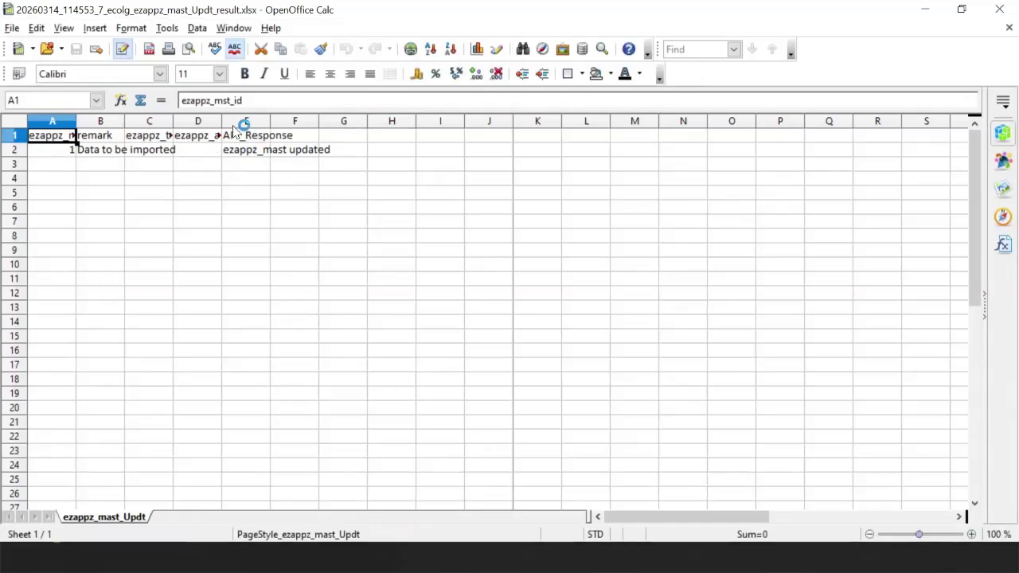
click(247, 153)
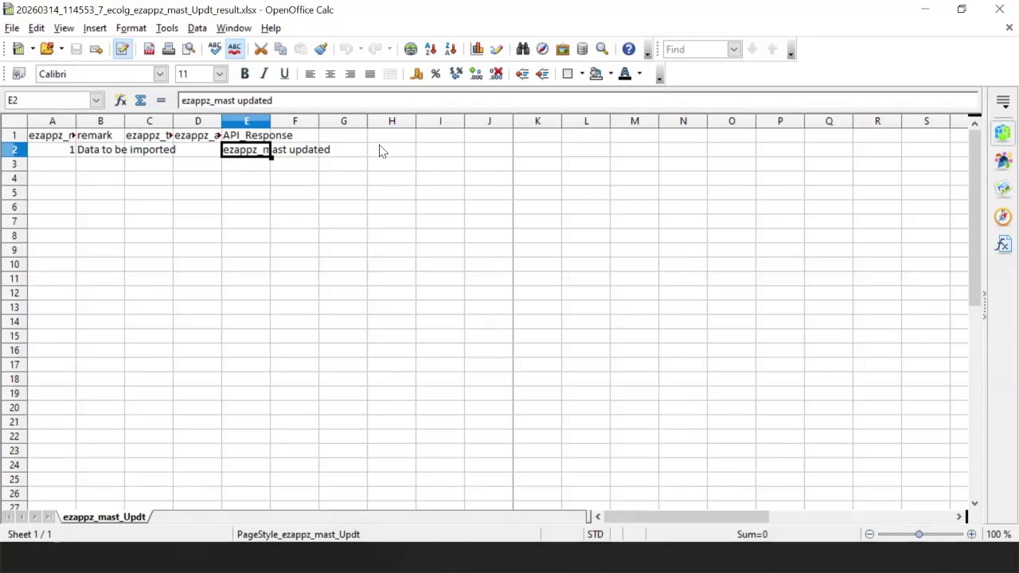
click(998, 11)
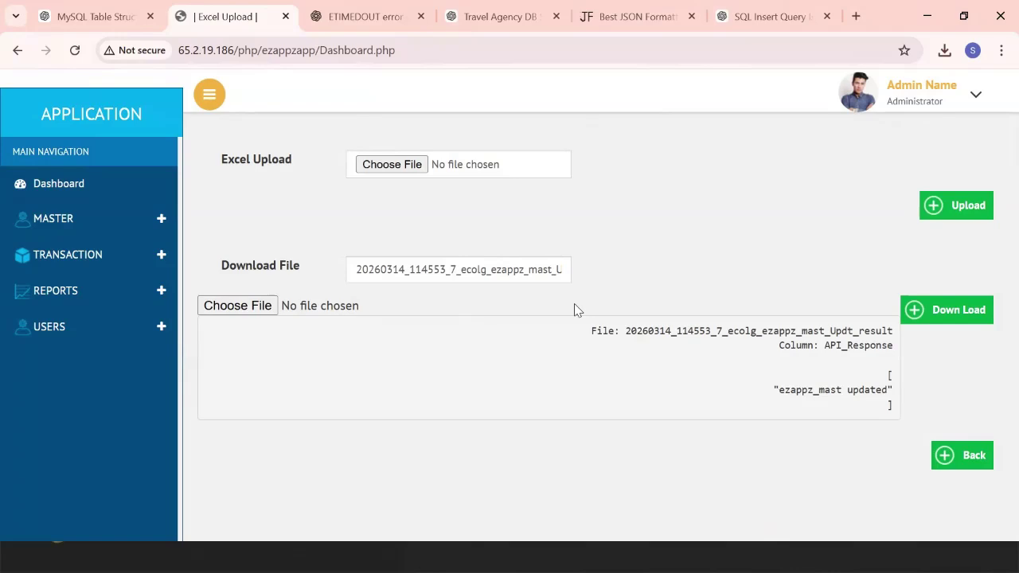
- Switch to the 7_ecolg_ezappz_mast_Updt Google Sheet and examine the first student record around email_id and placement_status
key(super)
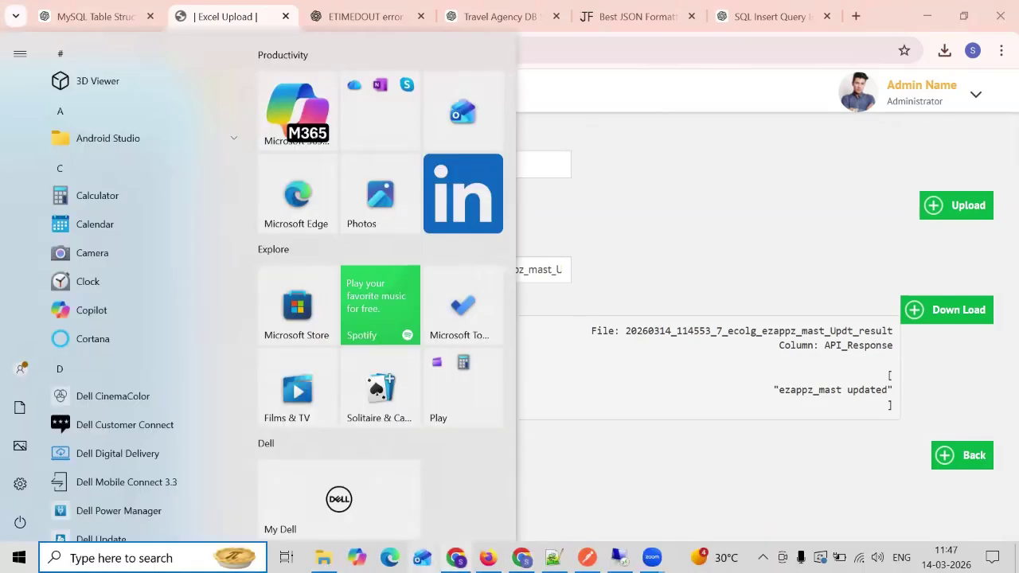
click(456, 558)
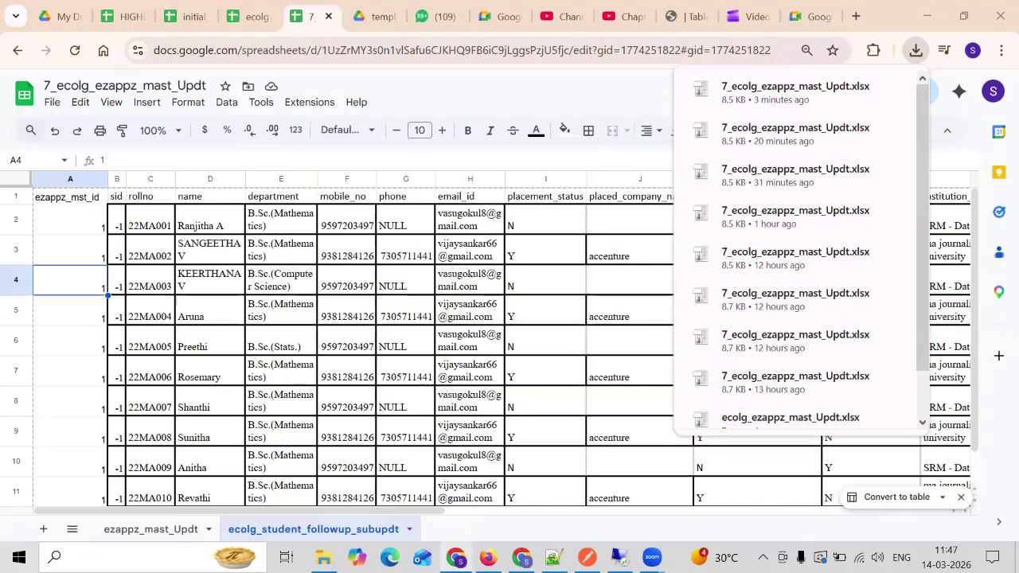
click(560, 232)
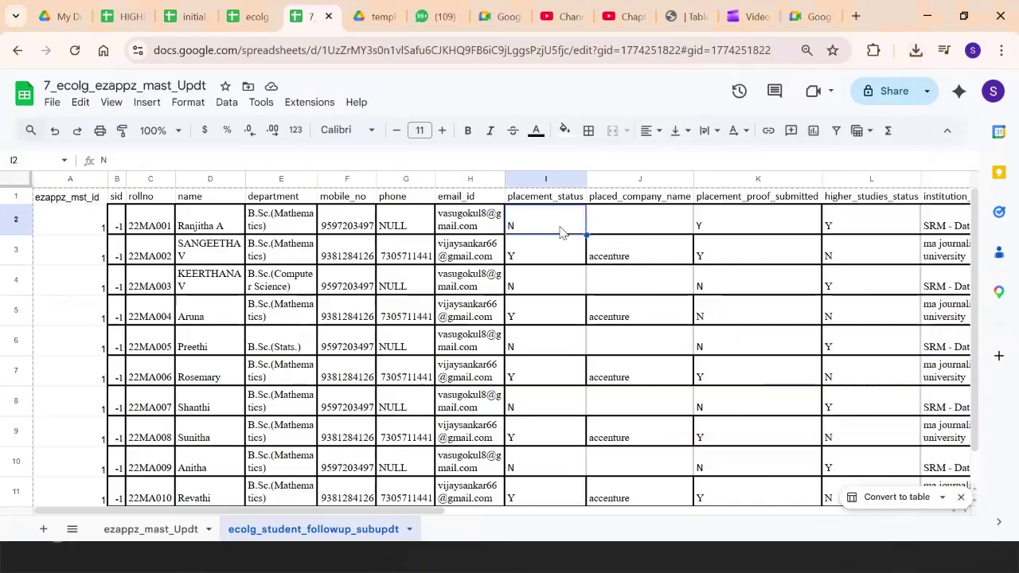
key(Left)
key(Left)
key(Left)
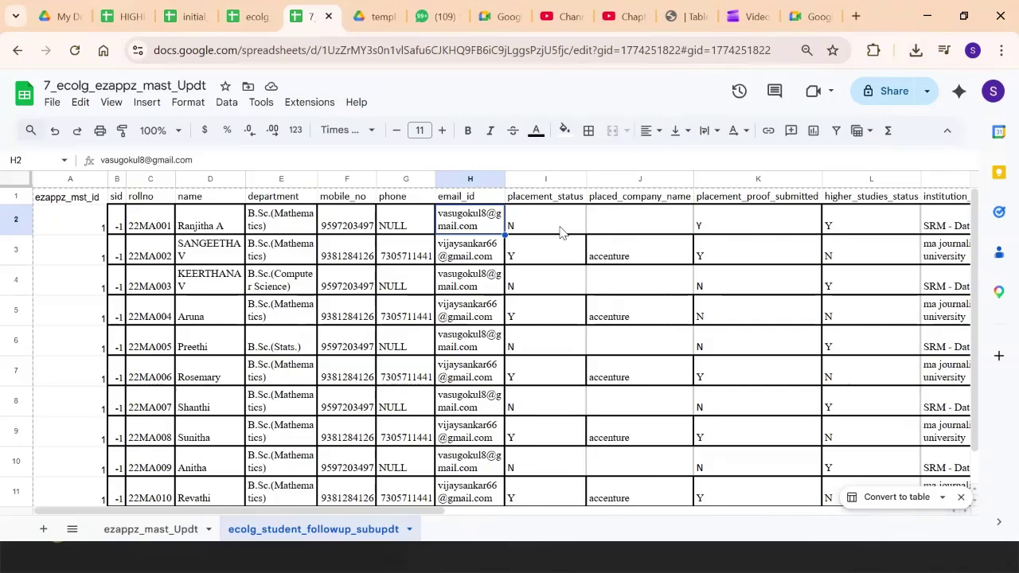
key(Right)
key(Right)
key(Right)
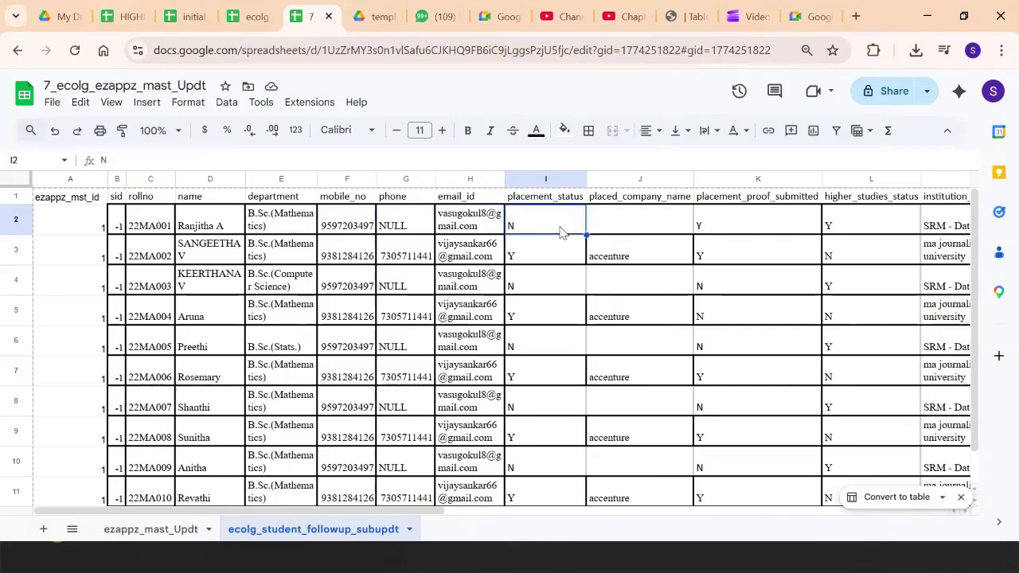
- Clear the placement_proof_submitted value in K2 of the first student record and return to the start of that row
key(Right)
key(Right)
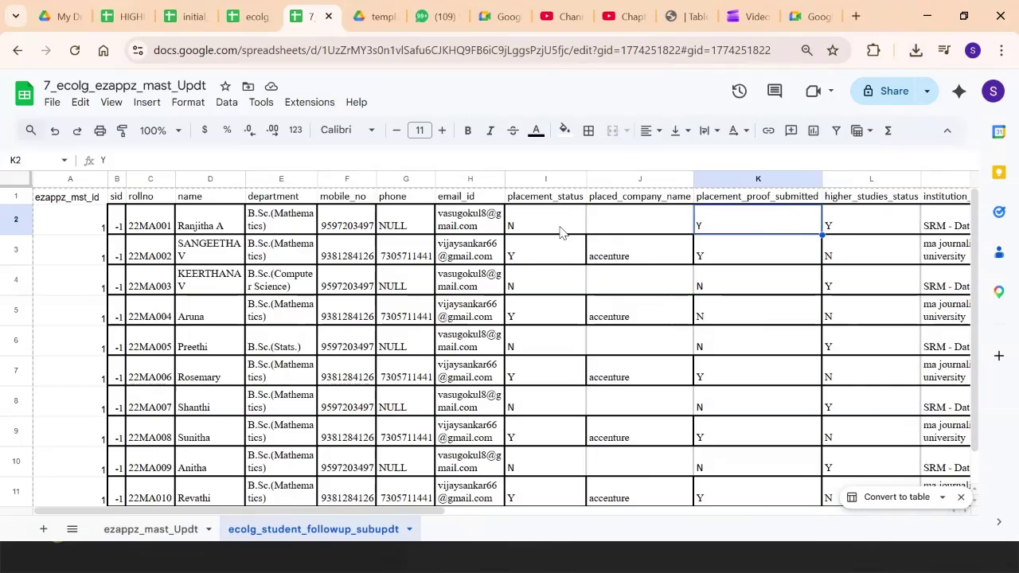
key(Delete)
key(Right)
key(Right)
key(Left)
key(Left)
key(Left)
key(Left)
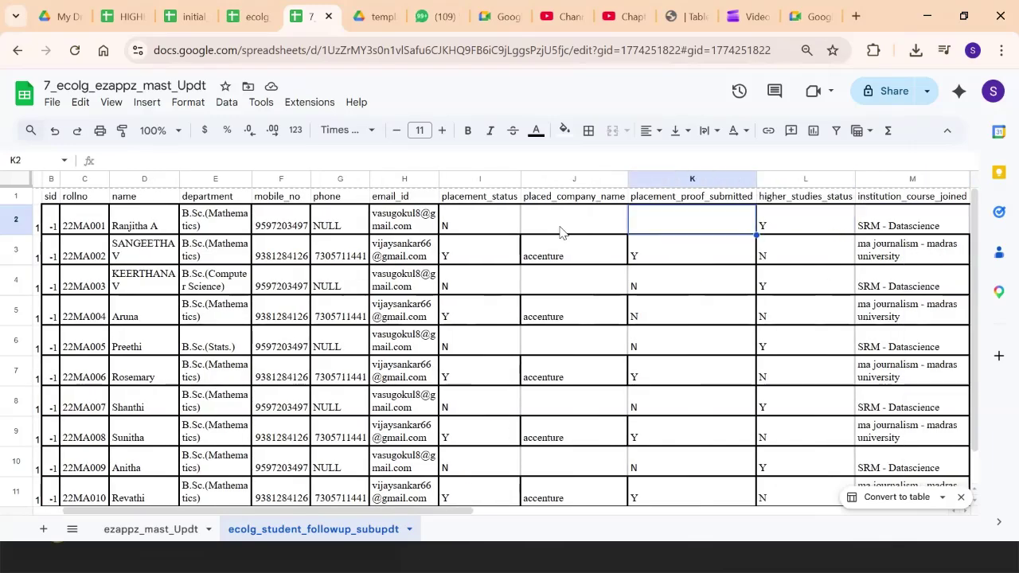
key(Home)
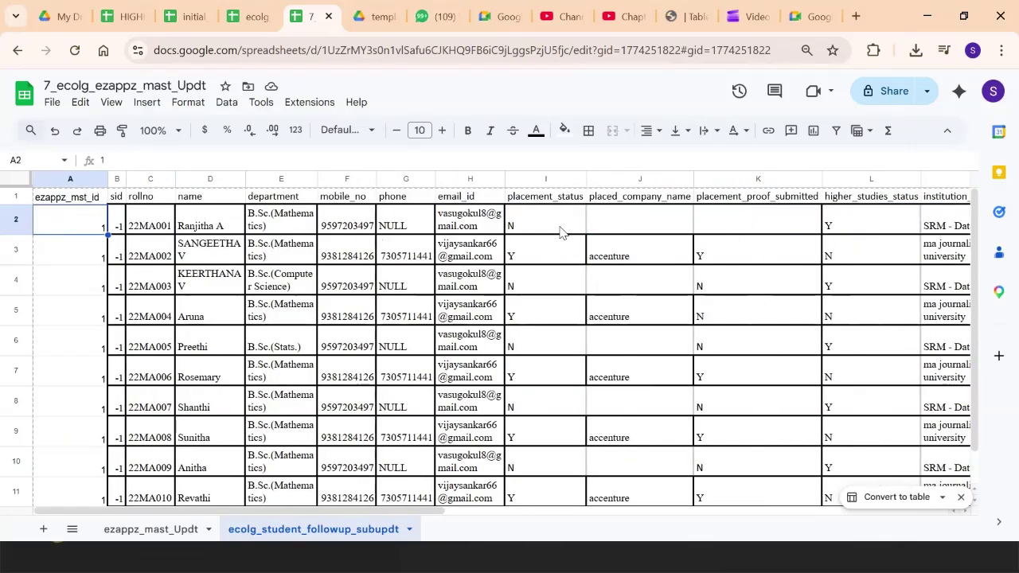
- Download the spreadsheet in Microsoft Excel (.xlsx) format and show the downloaded file in its folder
click(52, 103)
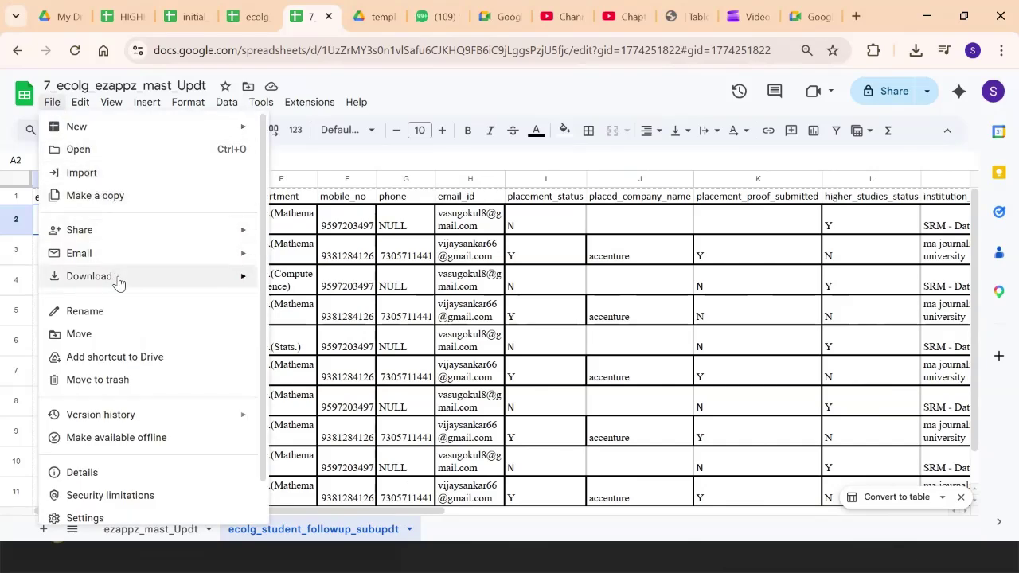
mouse_move(128, 285)
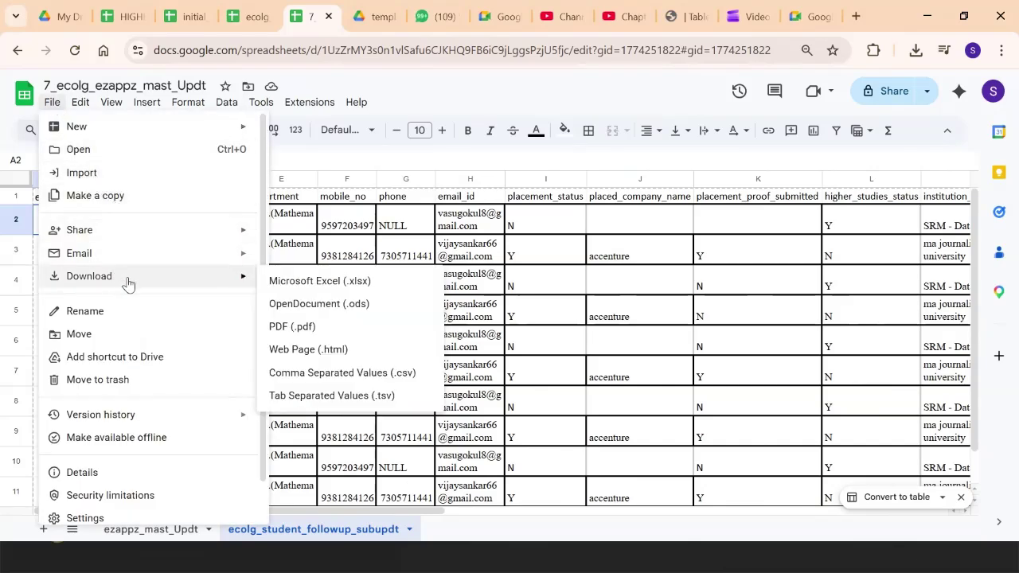
click(317, 286)
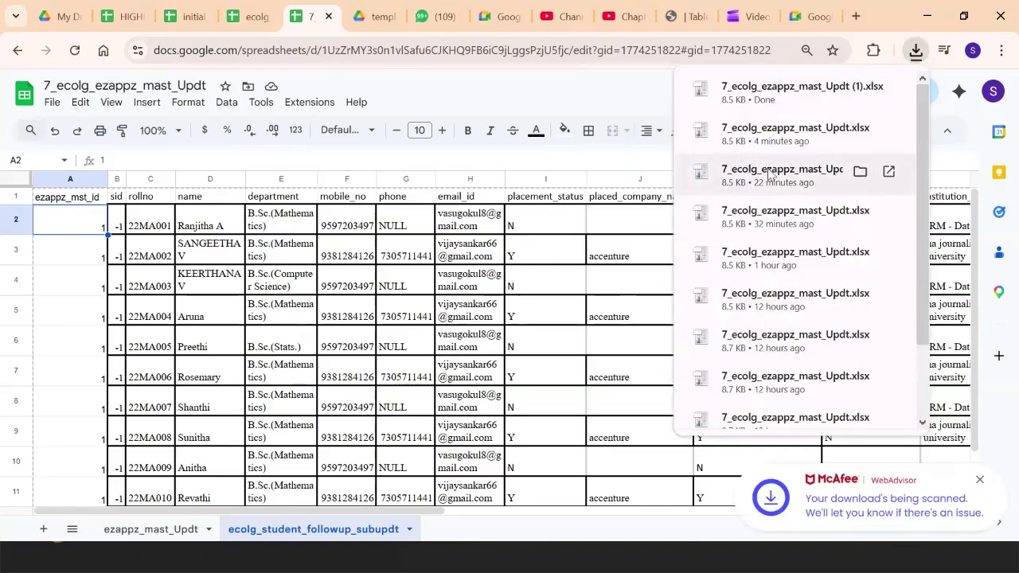
mouse_move(861, 85)
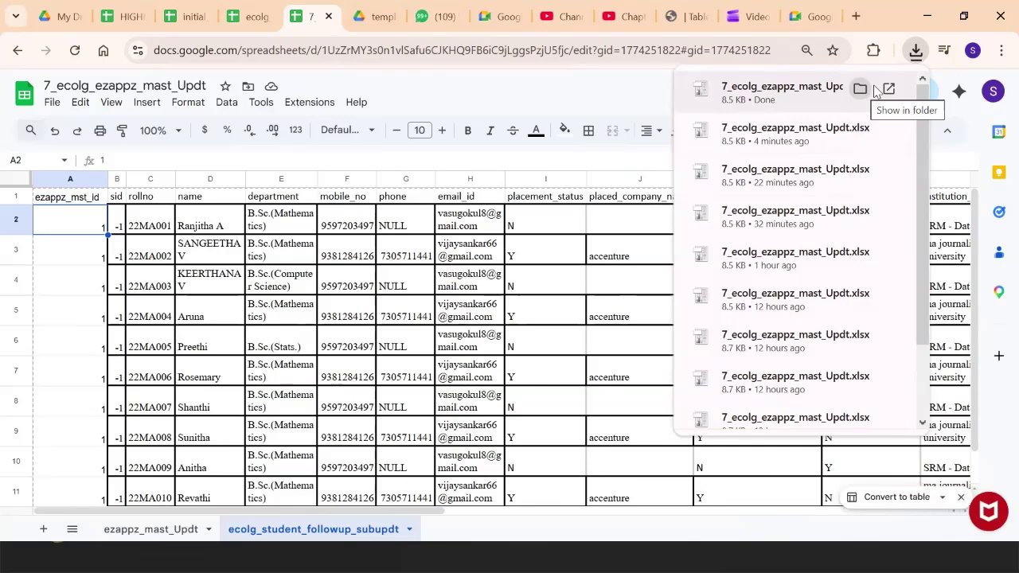
click(874, 89)
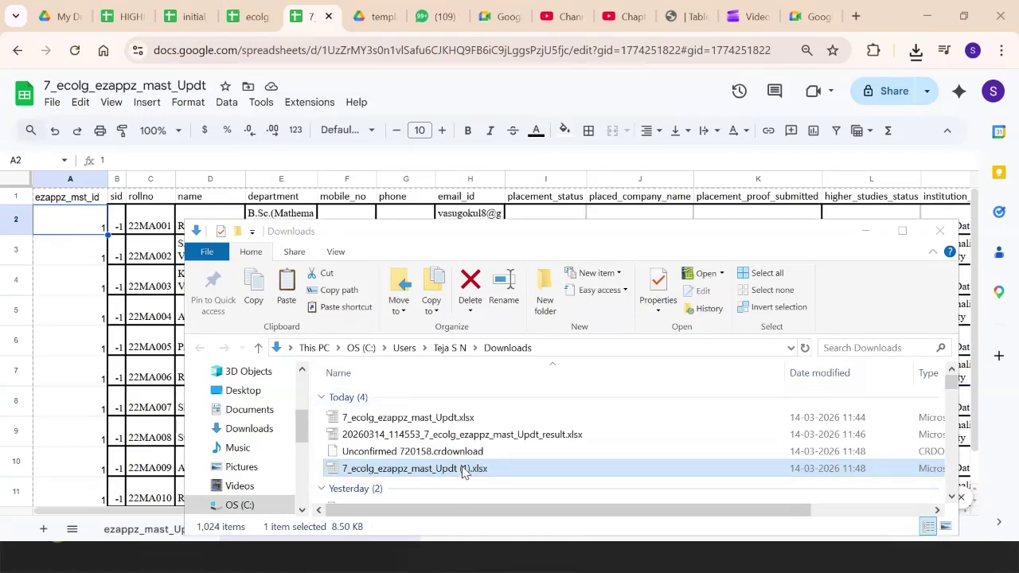
- Rename the downloaded file 7_ecolg_ezappz_mast_Updt (1).xlsx as 8_ecolg_ezappz_mast_Updt.xlsx
click(464, 471)
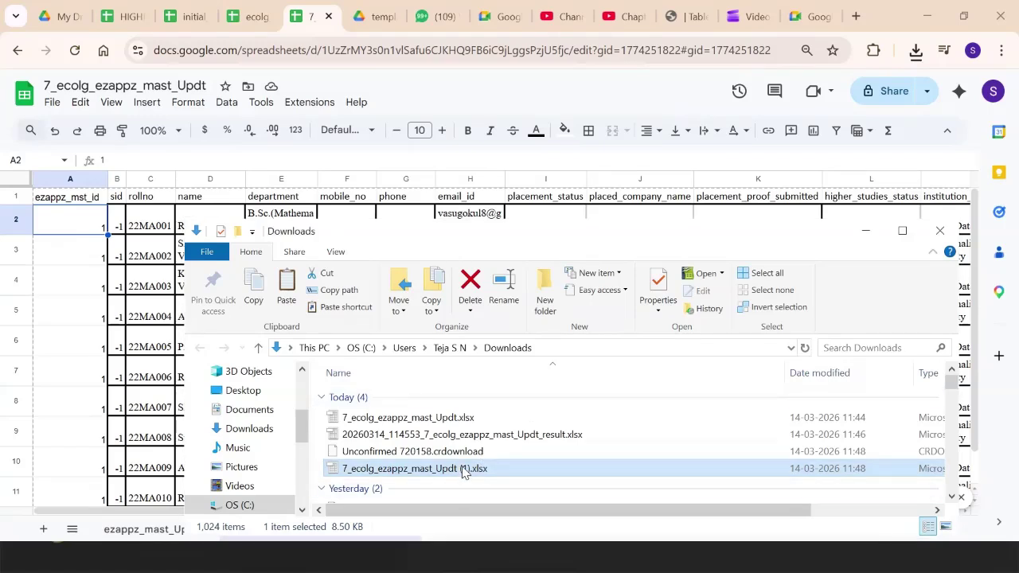
click(505, 481)
click(503, 475)
click(503, 474)
click(503, 473)
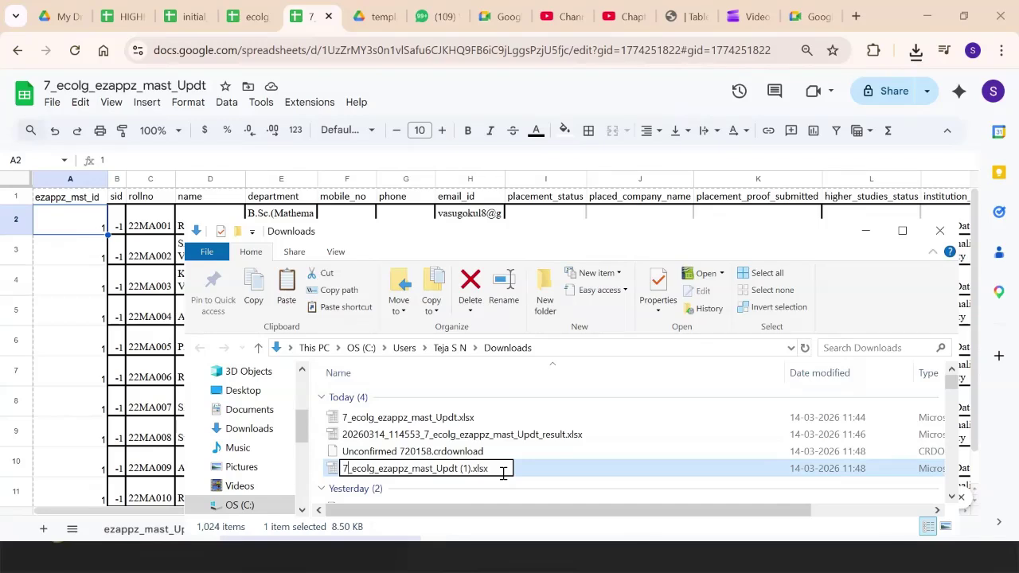
key(shift+Right)
key(shift+Right)
key(shift+Right)
key(shift+Right)
key(BackSpace)
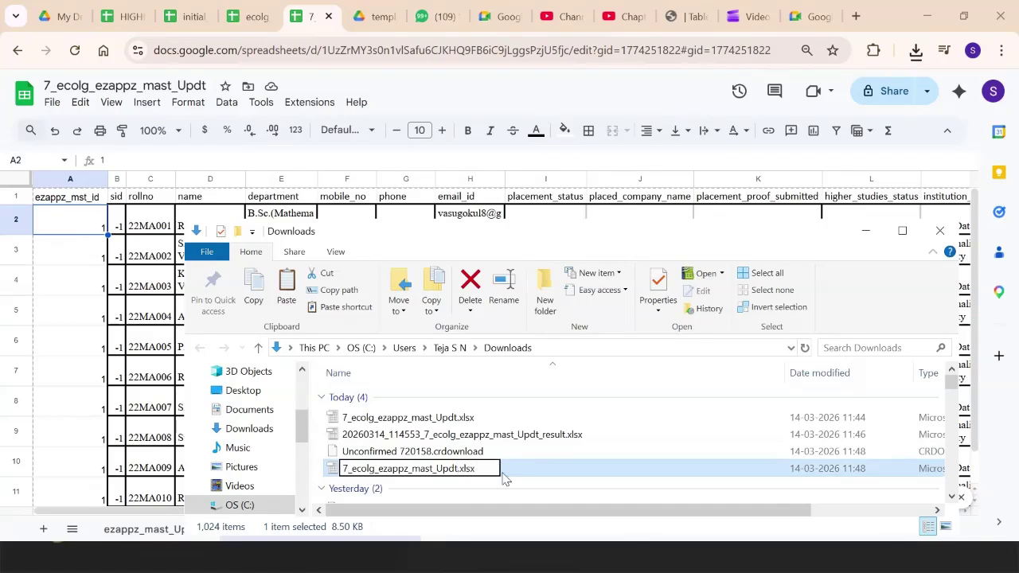
key(Home)
key(shift+Right)
text(8)
key(Return)
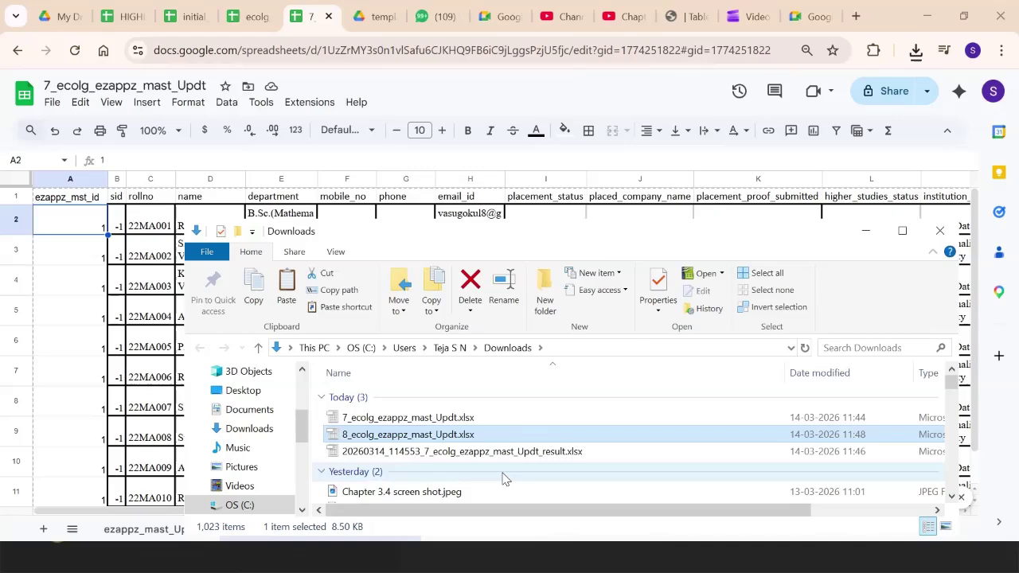
- Switch to the ezAppz Excel Upload page, upload 8_ecolg_ezappz_mast_Updt.xlsx and dismiss the upload message
key(super)
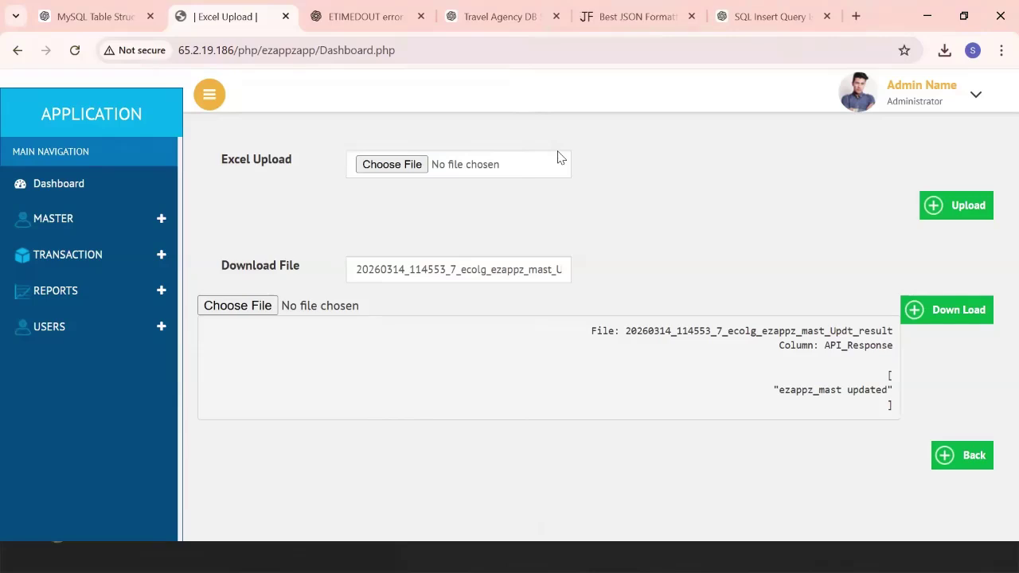
click(389, 165)
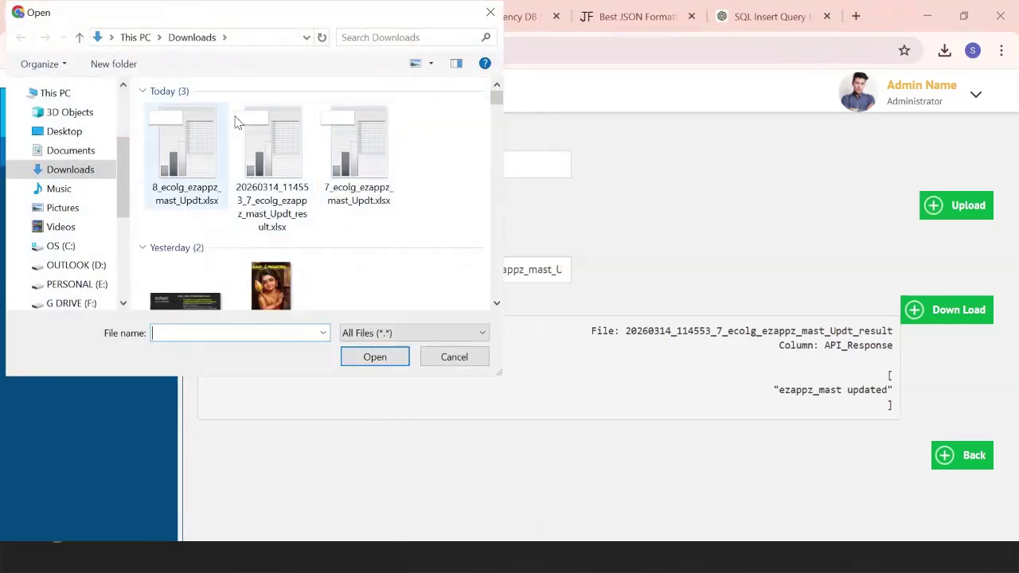
click(202, 146)
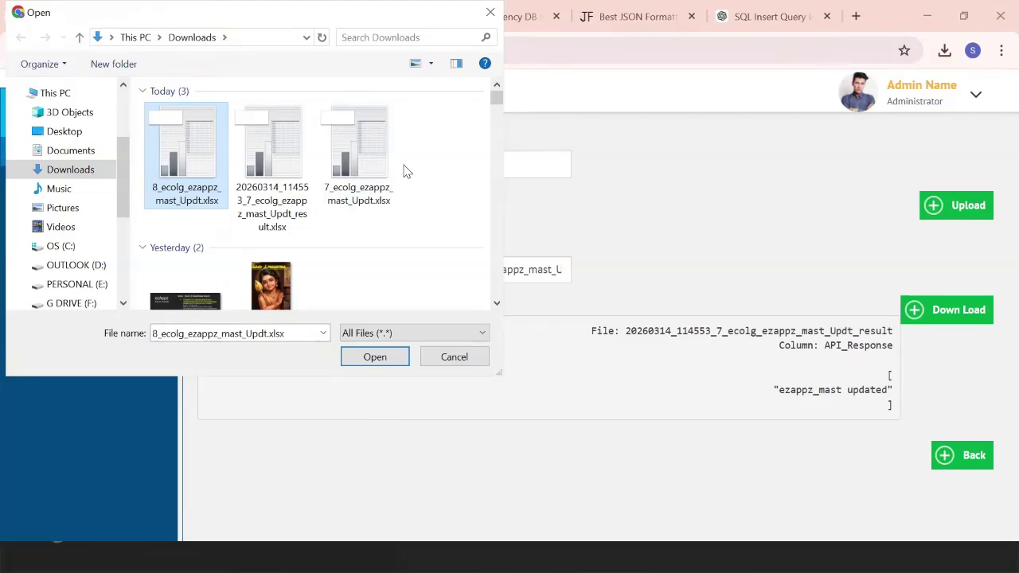
click(375, 357)
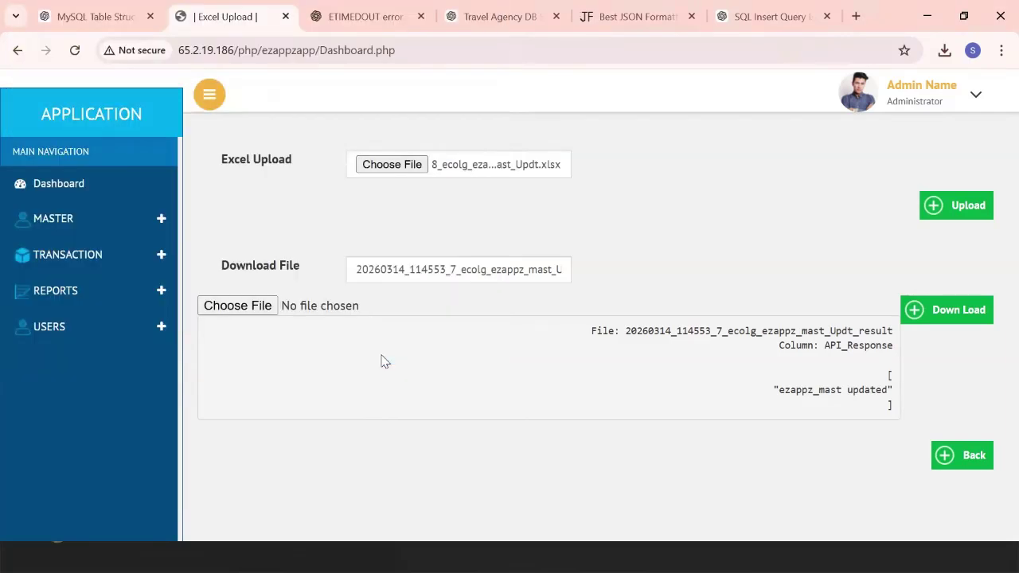
click(955, 210)
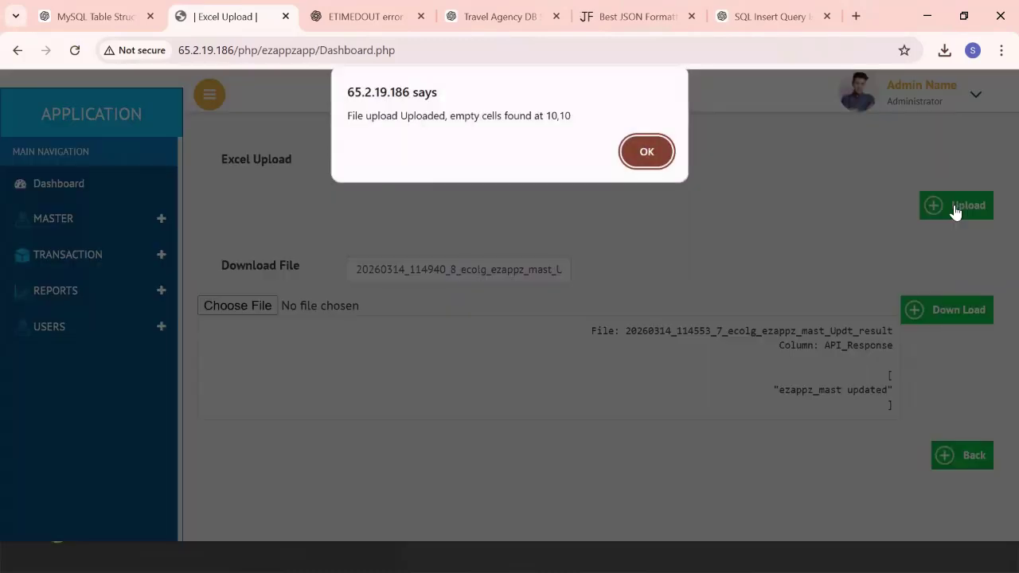
click(663, 162)
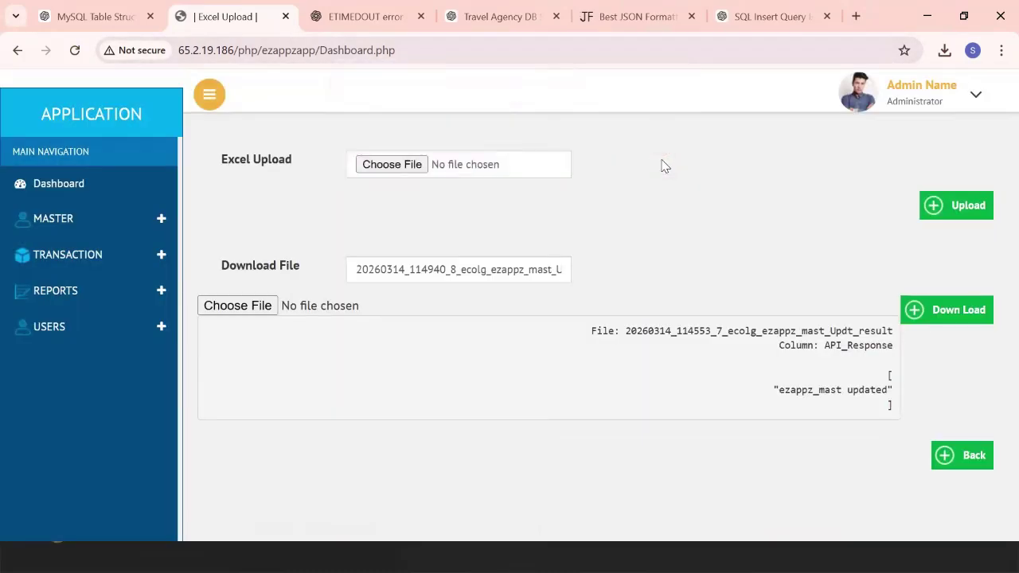
- Download and keep 20260314_114940_8_ecolg_ezappz_mast_Updt_result.xlsx, then load it into the page's result viewer and check which field its API response names
click(958, 311)
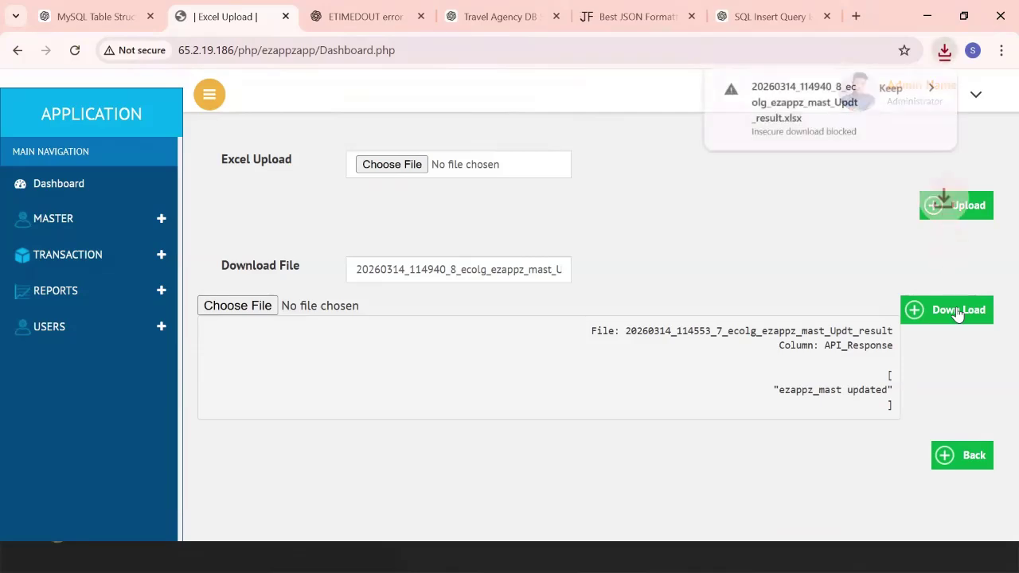
click(890, 87)
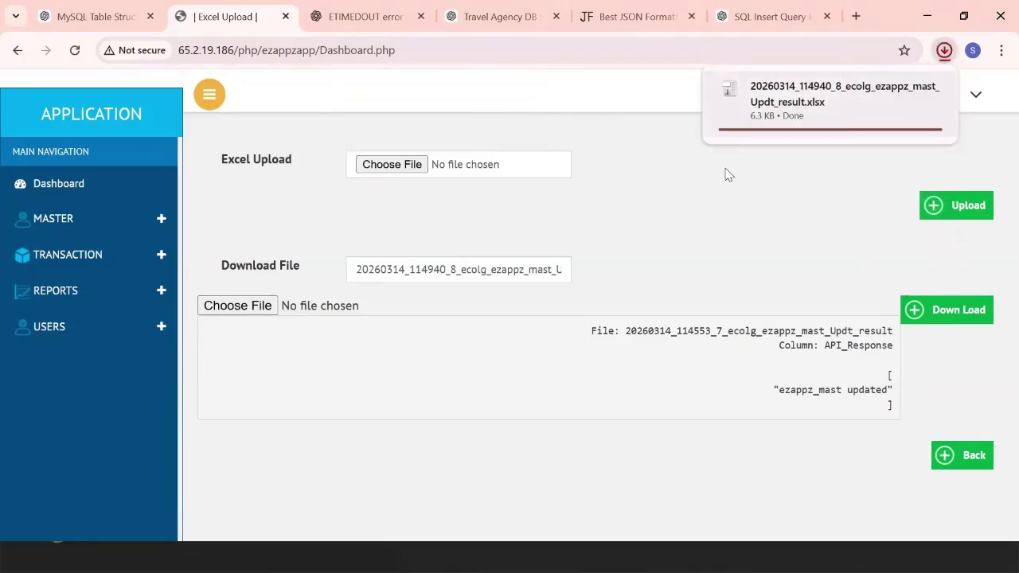
click(264, 305)
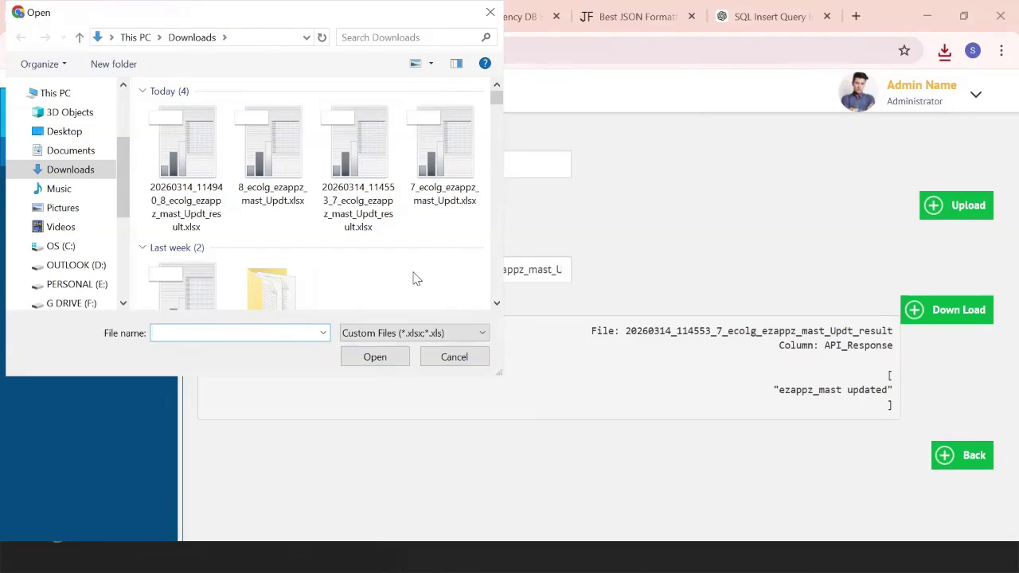
click(199, 202)
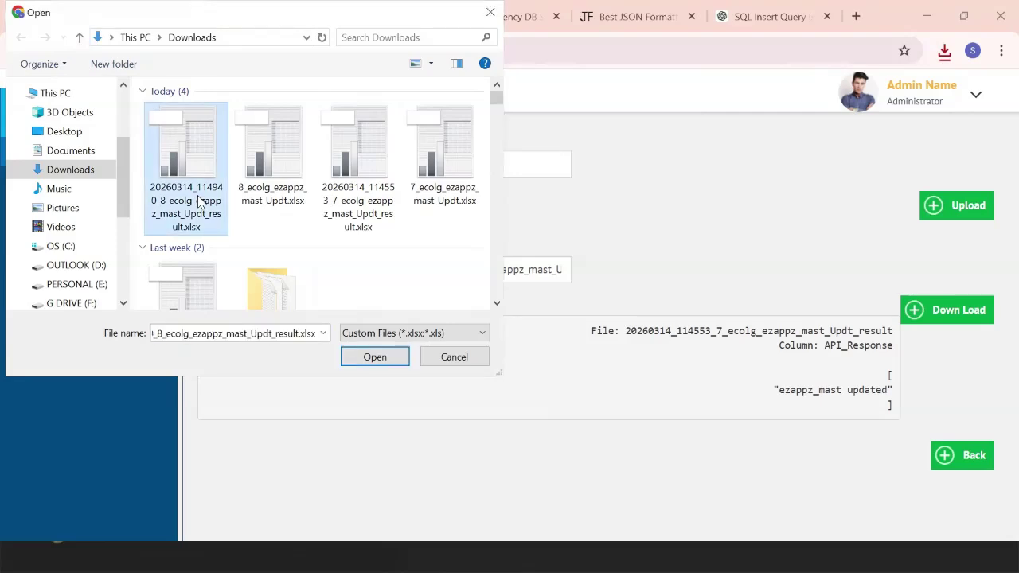
click(374, 357)
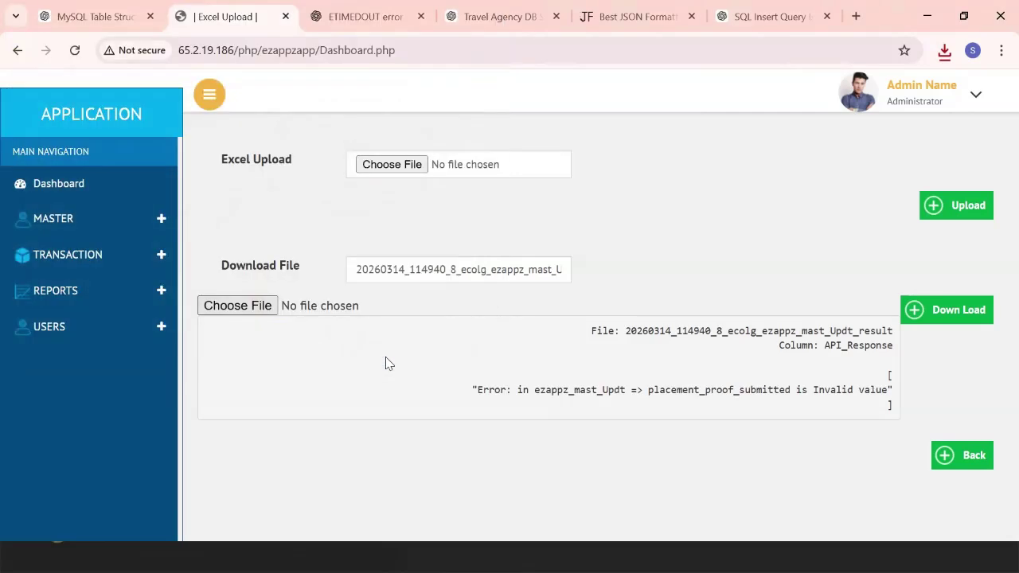
double_click(690, 388)
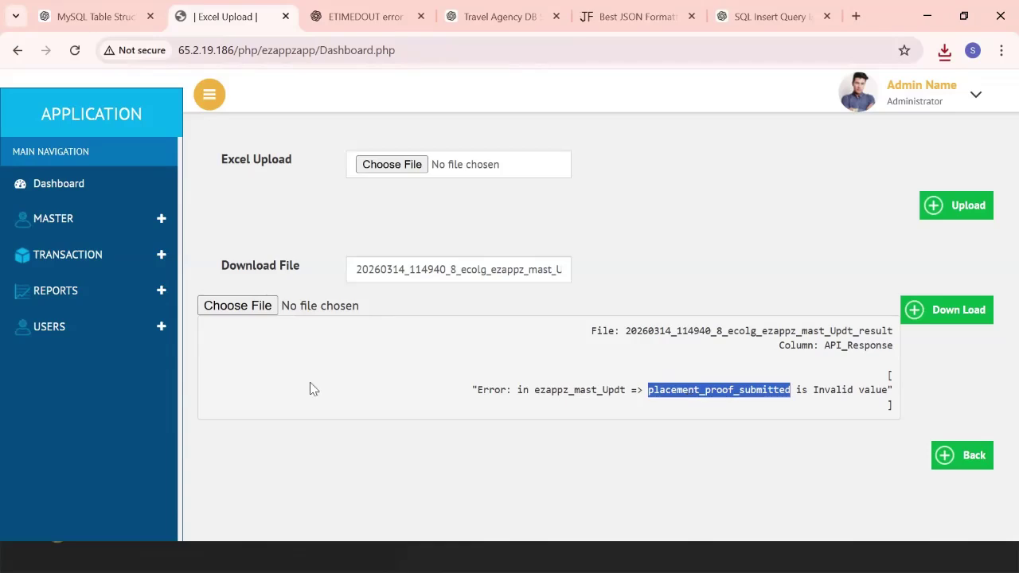
- Open the application's Execute Sql page and select the entire content of the Sql Command field
click(70, 333)
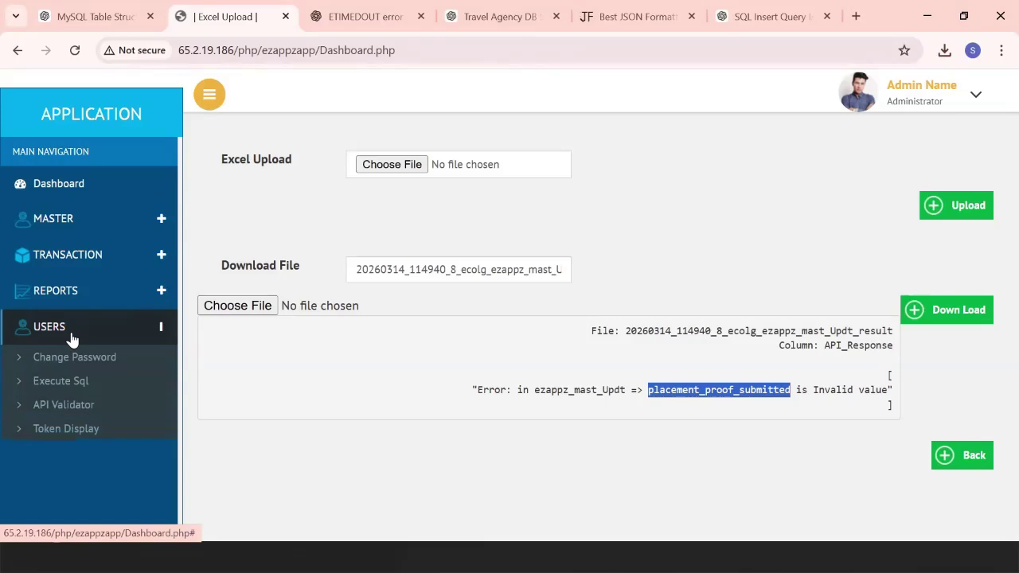
click(67, 383)
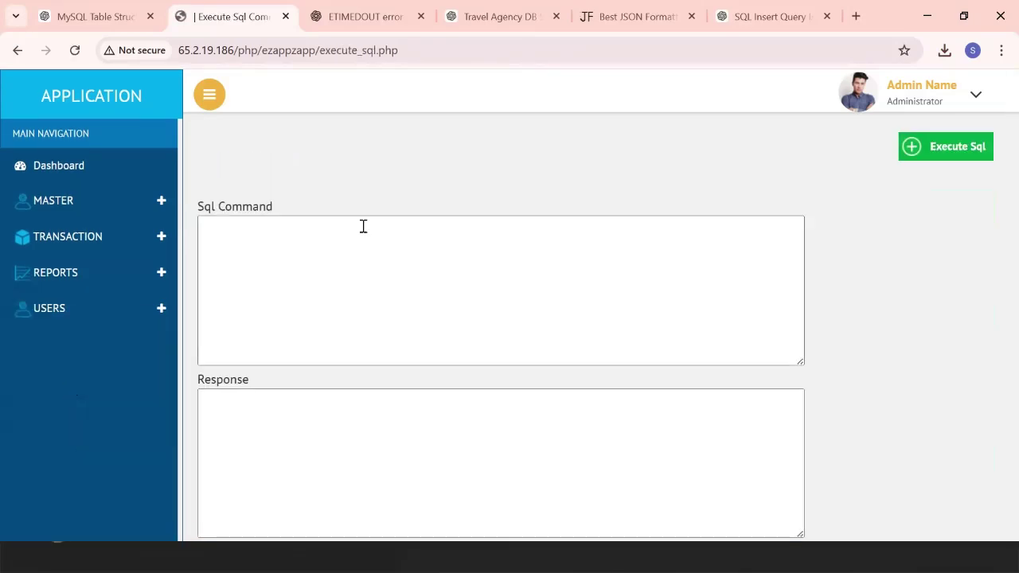
click(415, 238)
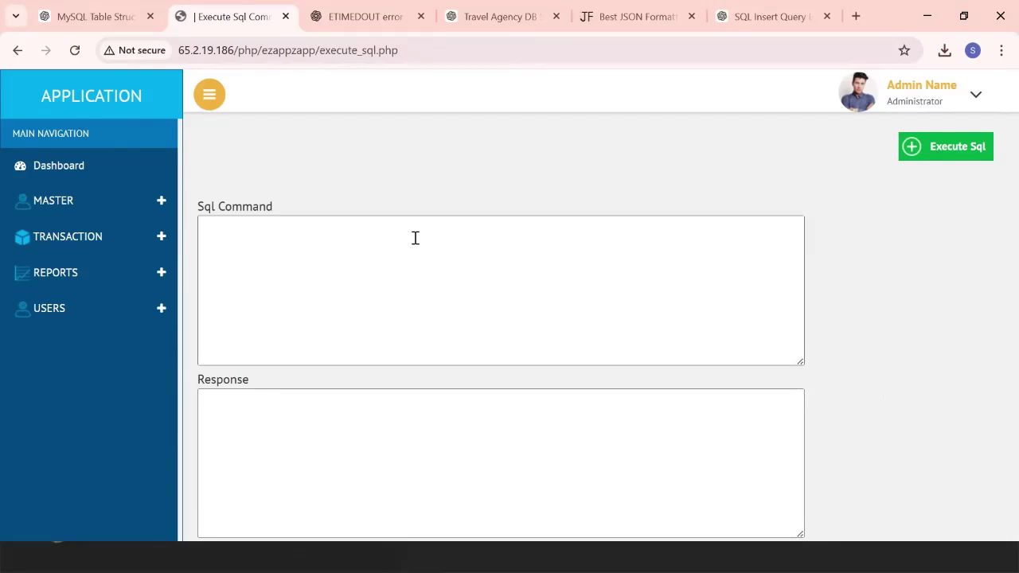
key(ctrl+a)
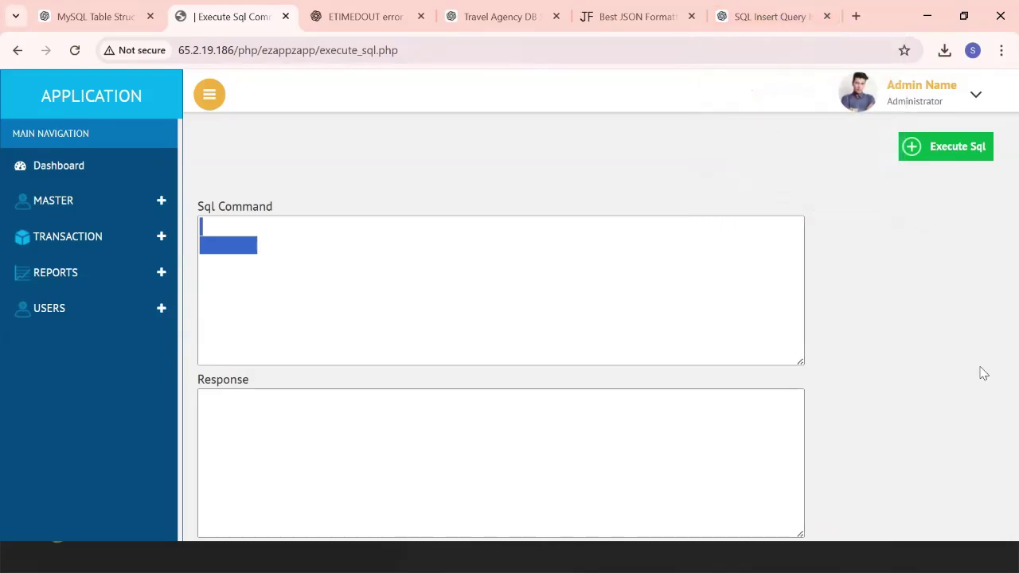
- Switch to the ChatGPT chat, send "i need query to list student_followup" and review the basic query in the reply
key(alt+Tab)
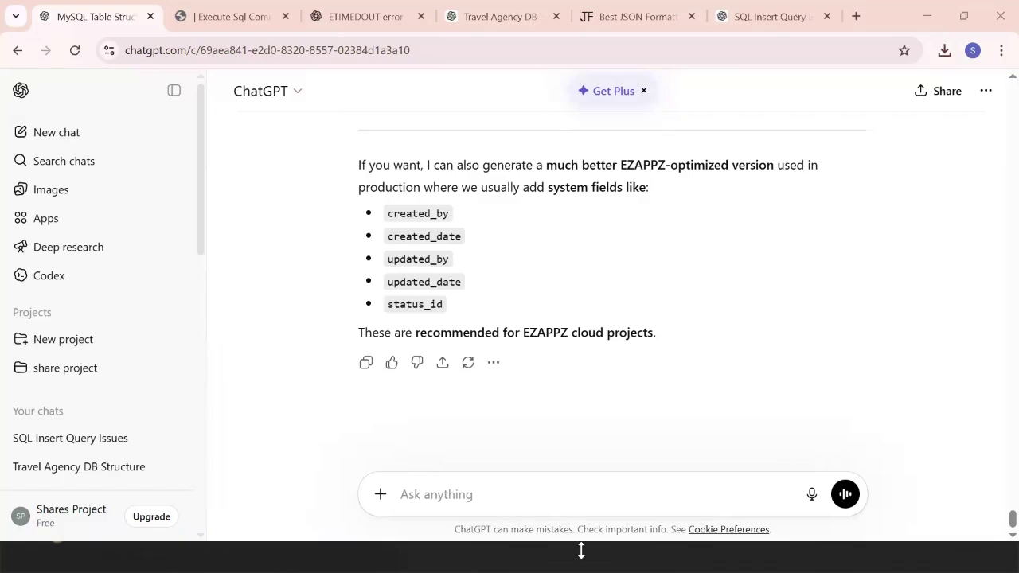
click(620, 495)
text(i)
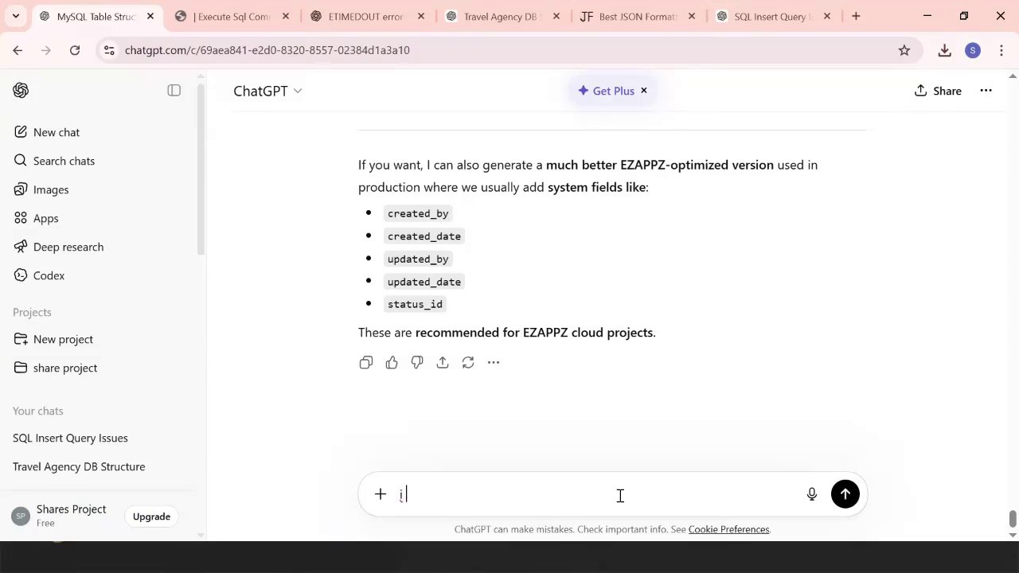
text( need query to list)
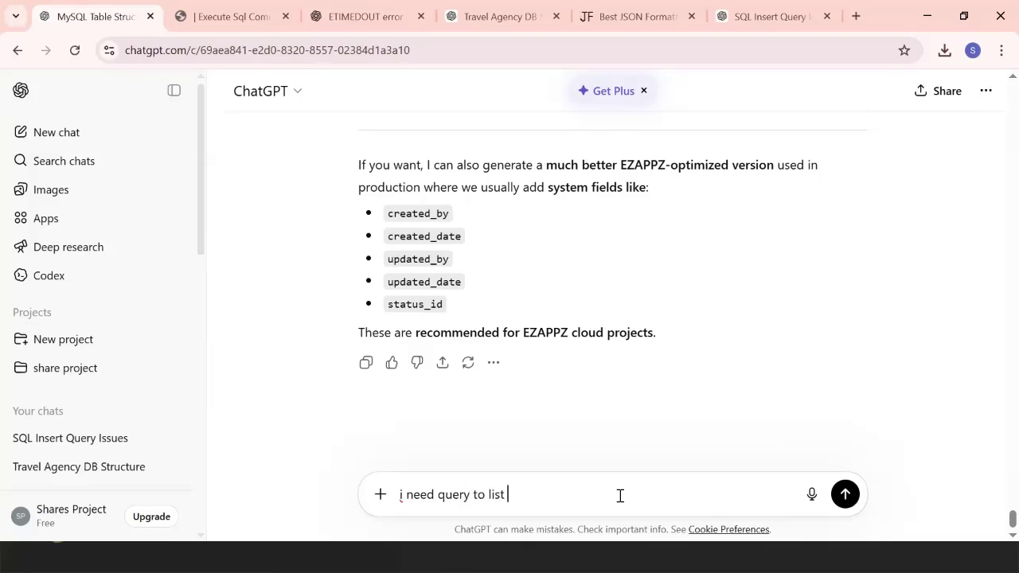
text( student_followup)
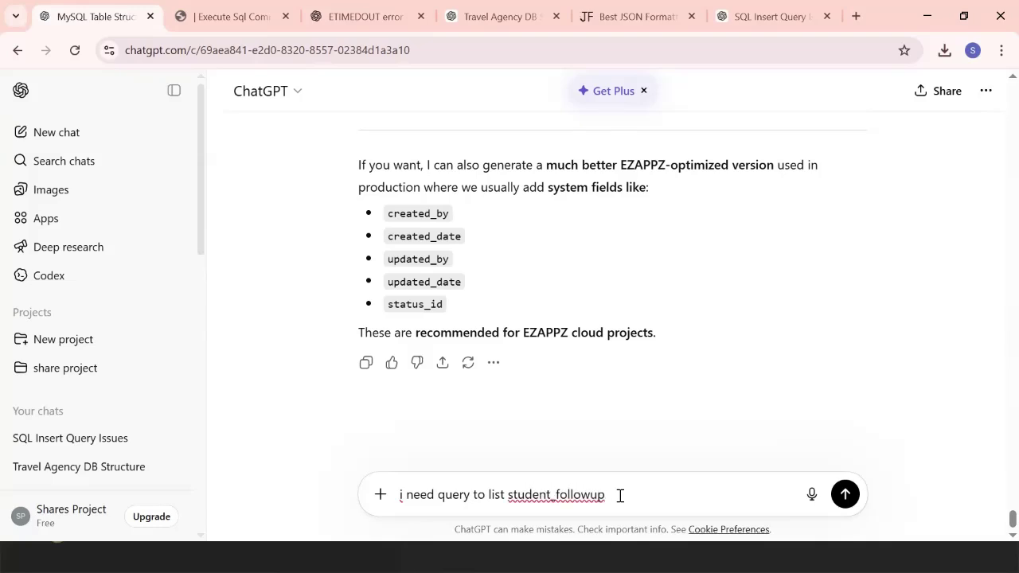
key(Return)
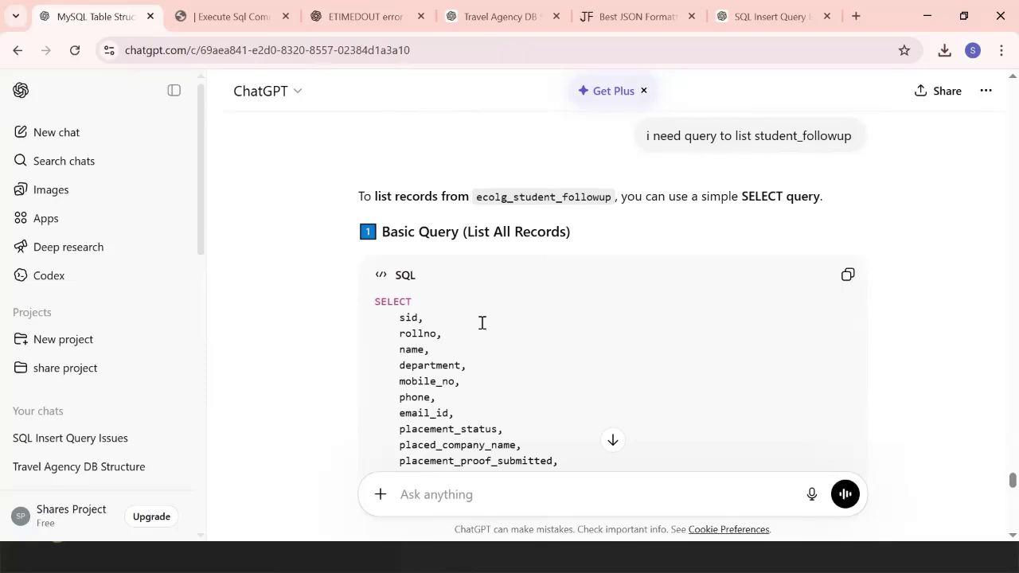
scroll(975, 383, down, 3)
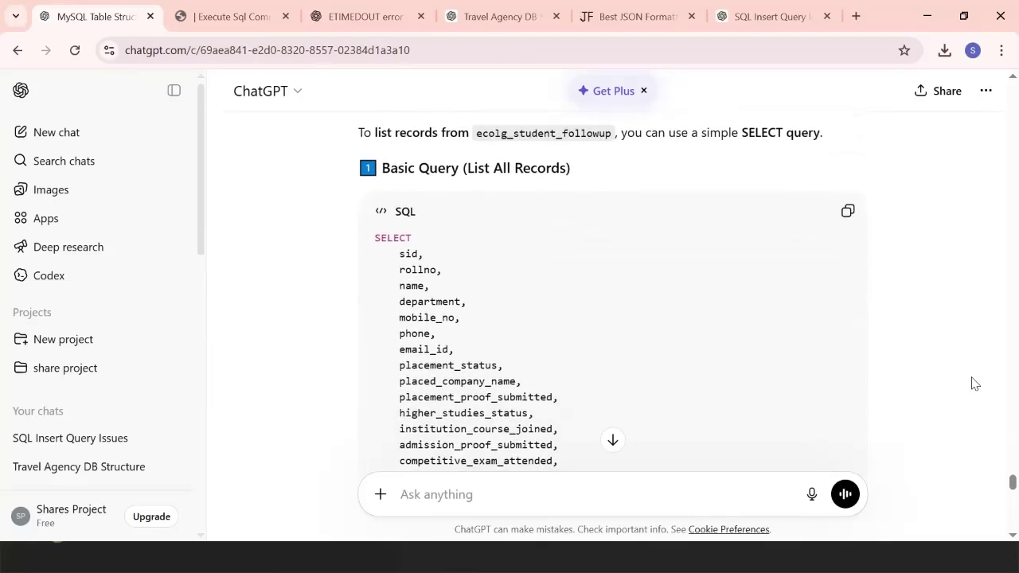
scroll(974, 384, down, 1)
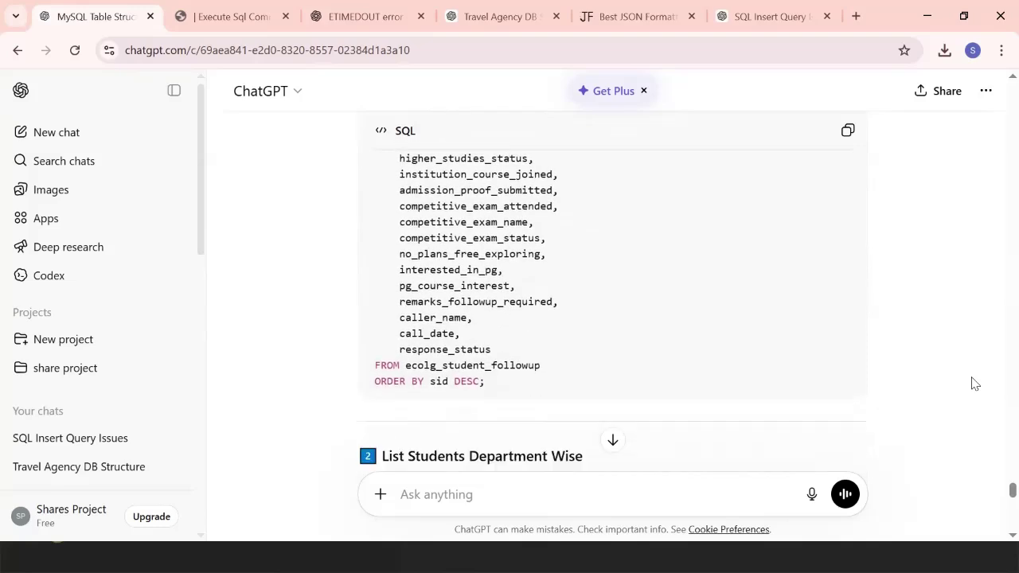
- Copy the chat reply's basic query listing all ecolg_student_followup records into the Sql Command field of the application's Execute Sql page and execute it
scroll(975, 384, down, 1)
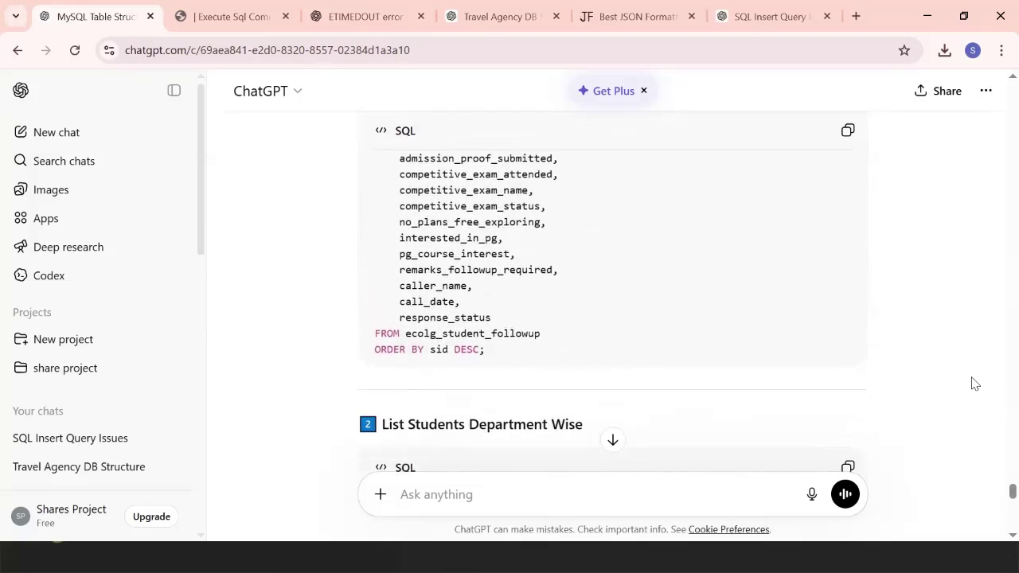
scroll(974, 384, up, 3)
scroll(974, 384, up, 3)
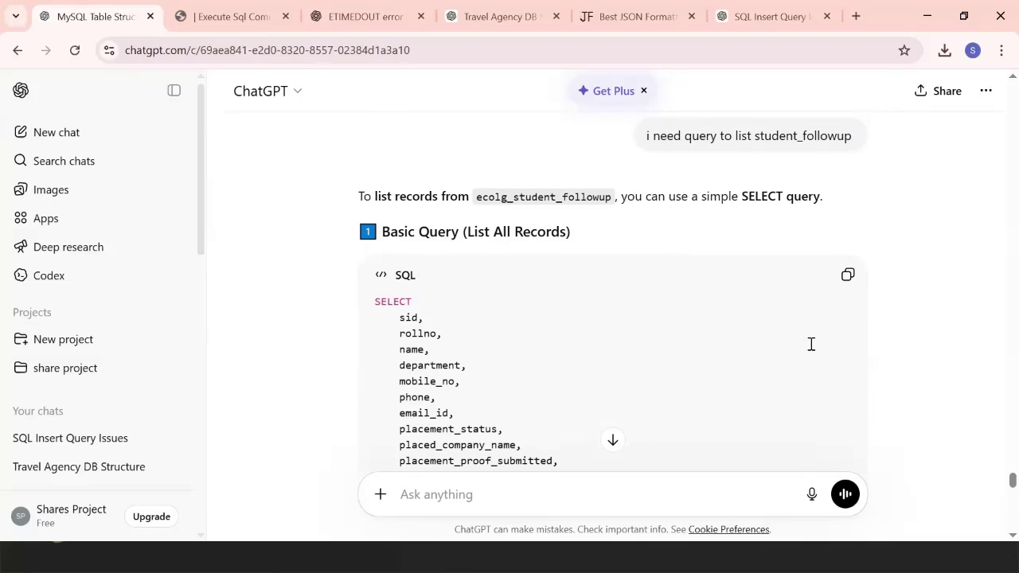
click(851, 278)
click(223, 16)
click(343, 249)
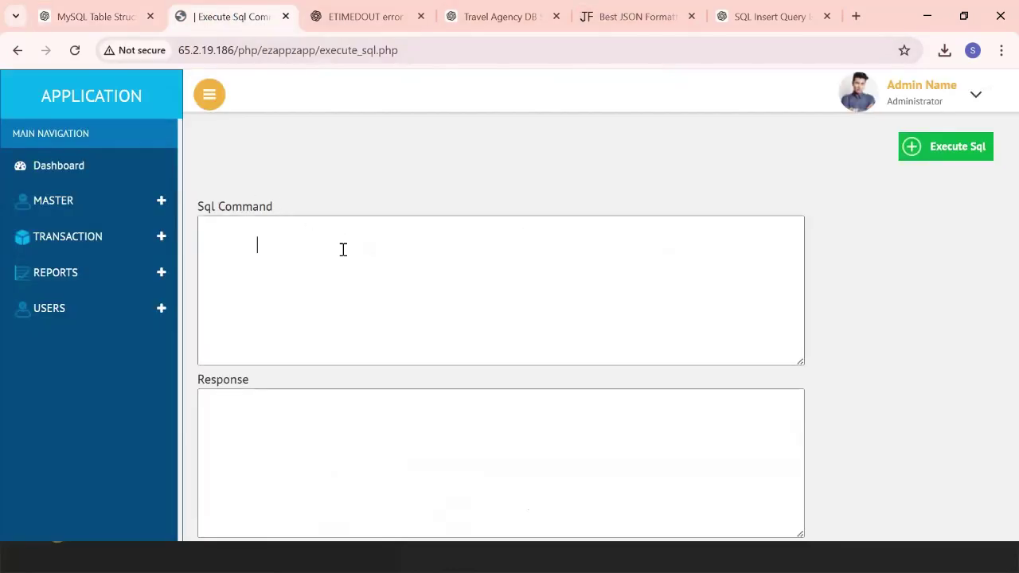
key(ctrl+v)
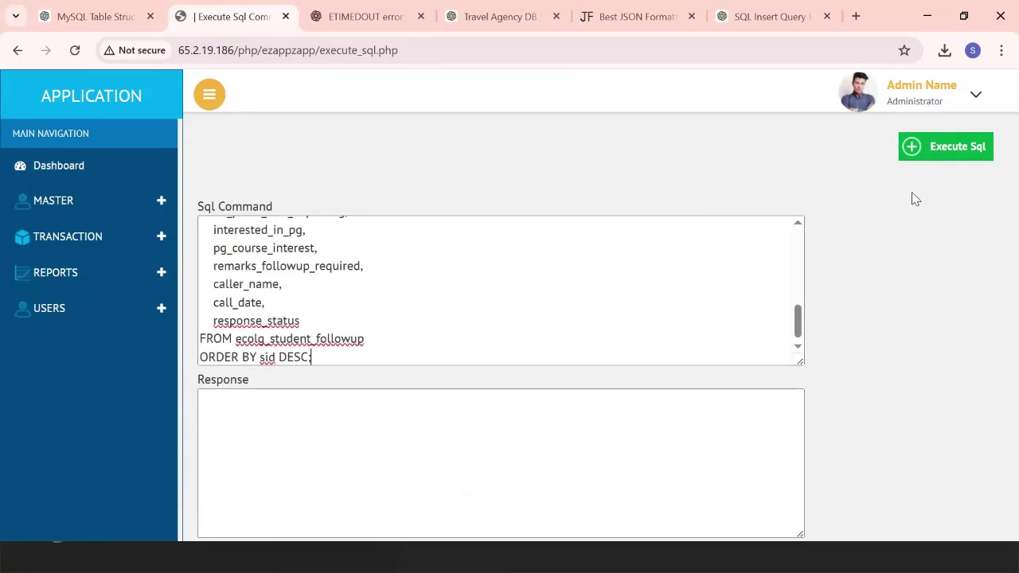
click(955, 158)
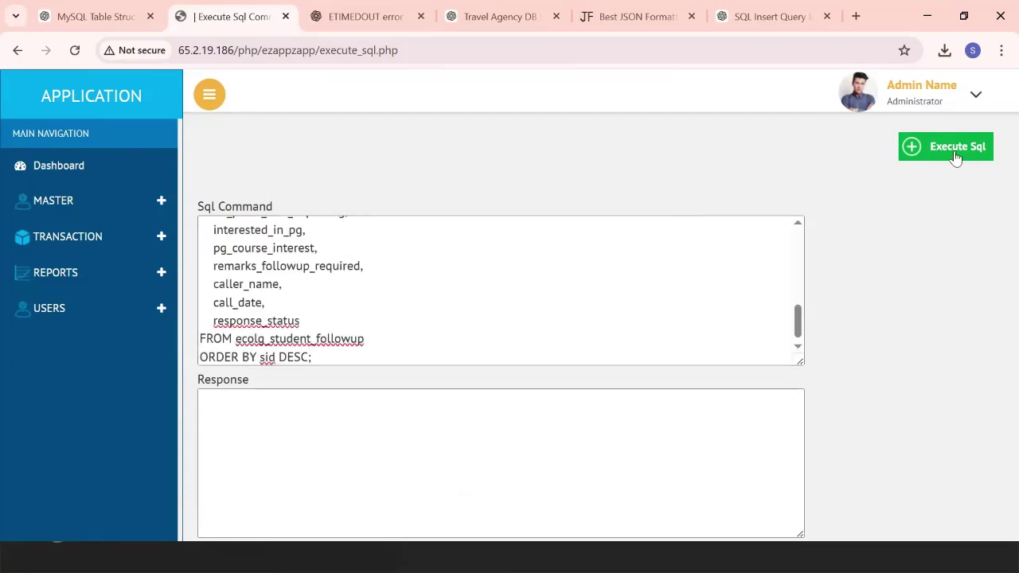
- Read through the student follow-up records returned in the Response field, checking the field values of each record
click(534, 408)
key(Down)
key(Down)
key(Down)
key(Down)
key(Down)
key(Down)
key(Down)
key(Down)
key(Down)
key(Down)
key(Down)
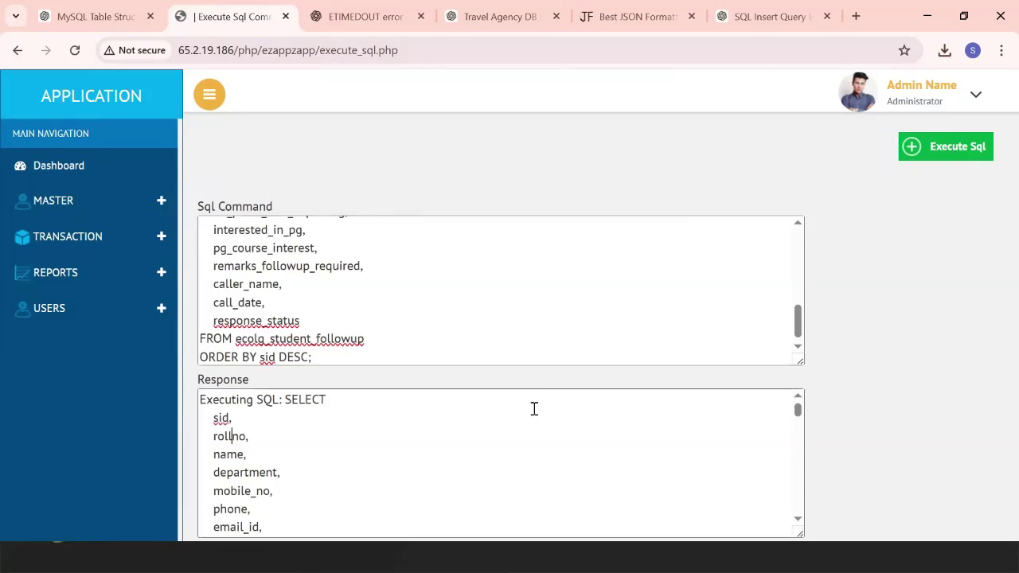
key(Down)
key(Down)
key(Down)
key(Down)
key(Down)
key(Down)
key(Down)
key(Down)
key(Down)
key(Down)
key(Down)
key(Down)
key(Down)
key(Down)
key(Down)
key(Down)
key(Down)
key(Down)
key(Down)
key(Down)
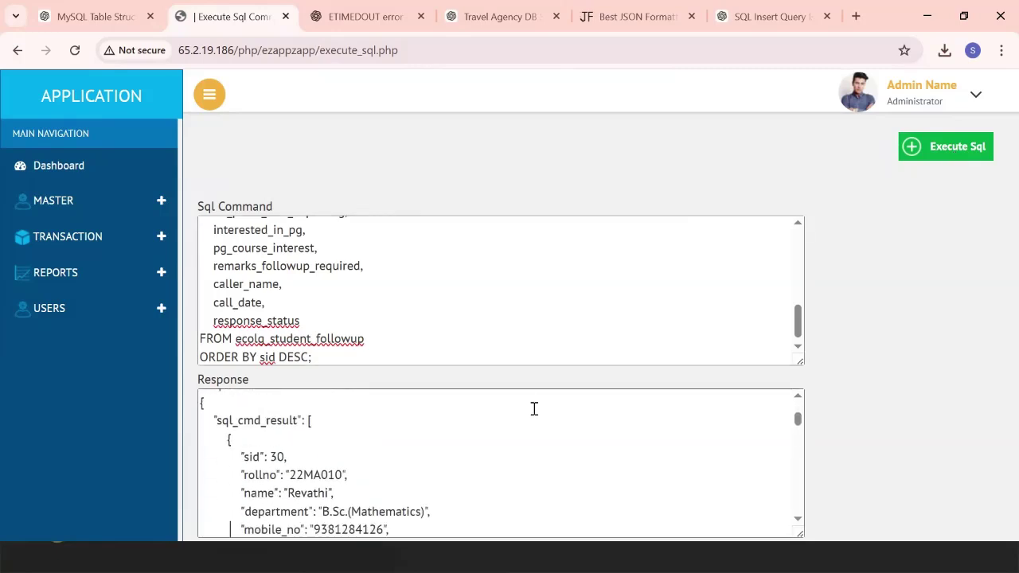
key(Up)
key(Up)
key(Up)
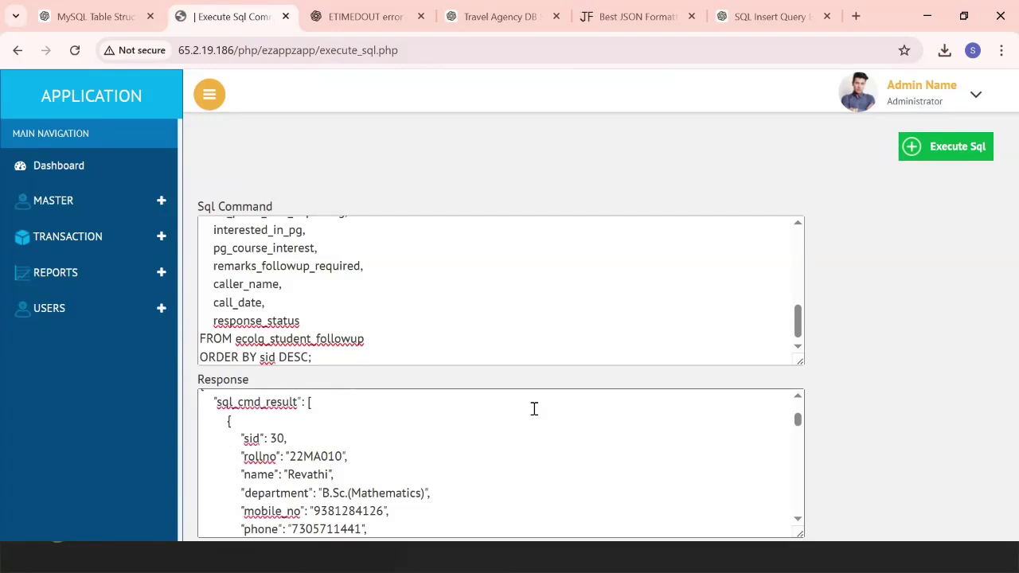
key(Down)
key(Down)
key(Down)
key(Down)
key(Down)
key(Down)
key(Down)
key(Down)
key(Down)
key(Down)
key(Down)
key(Down)
key(Down)
key(Down)
key(Down)
key(Down)
key(Down)
key(Down)
key(Down)
key(Down)
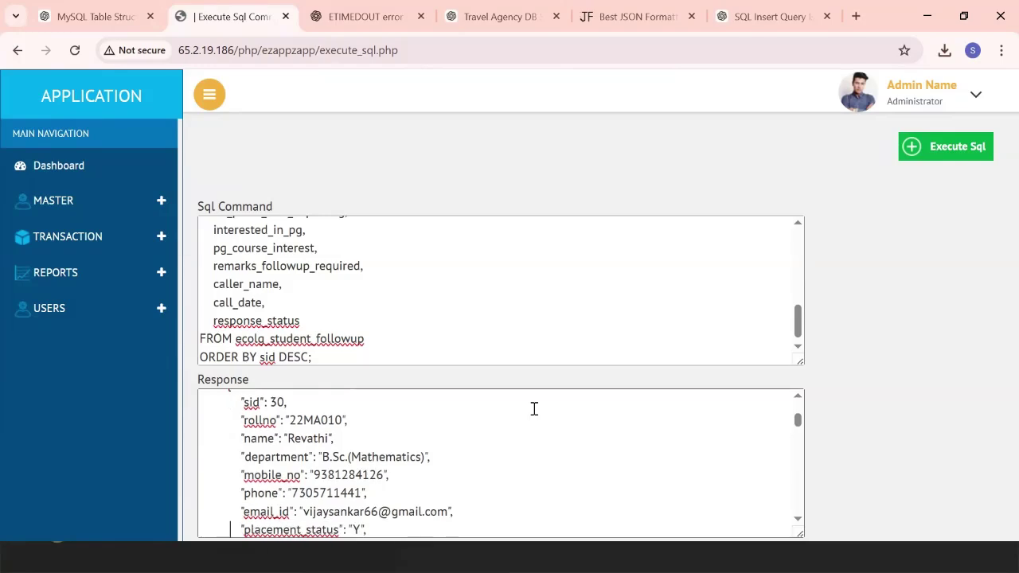
key(Down)
key(Down)
key(Down)
key(Down)
key(Down)
key(Down)
key(Down)
key(Down)
key(Down)
key(Down)
key(Down)
key(Down)
key(Down)
key(Down)
key(Down)
key(Down)
key(Down)
key(Down)
key(Down)
key(Down)
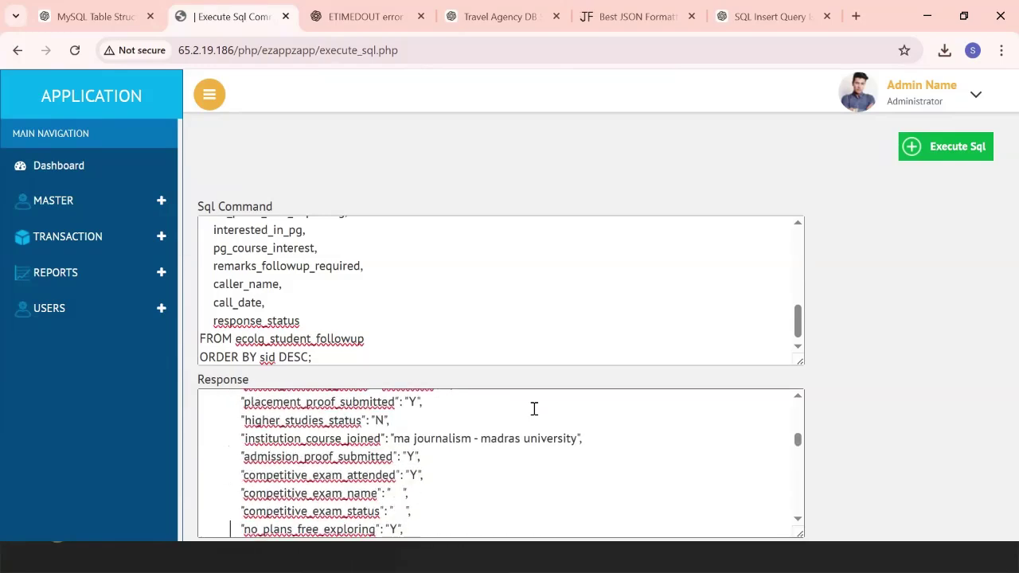
key(Down)
key(Down)
key(Down)
key(Down)
key(Down)
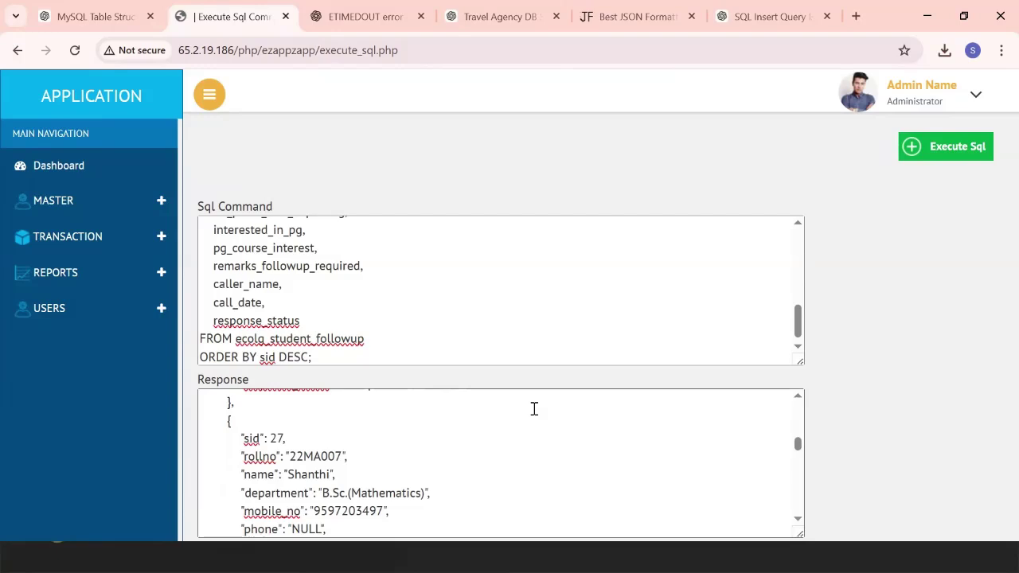
- Download the query result as Excel, keep the blocked file export (11).xlsx and open it in OpenOffice Calc
click(826, 448)
scroll(868, 460, down, 3)
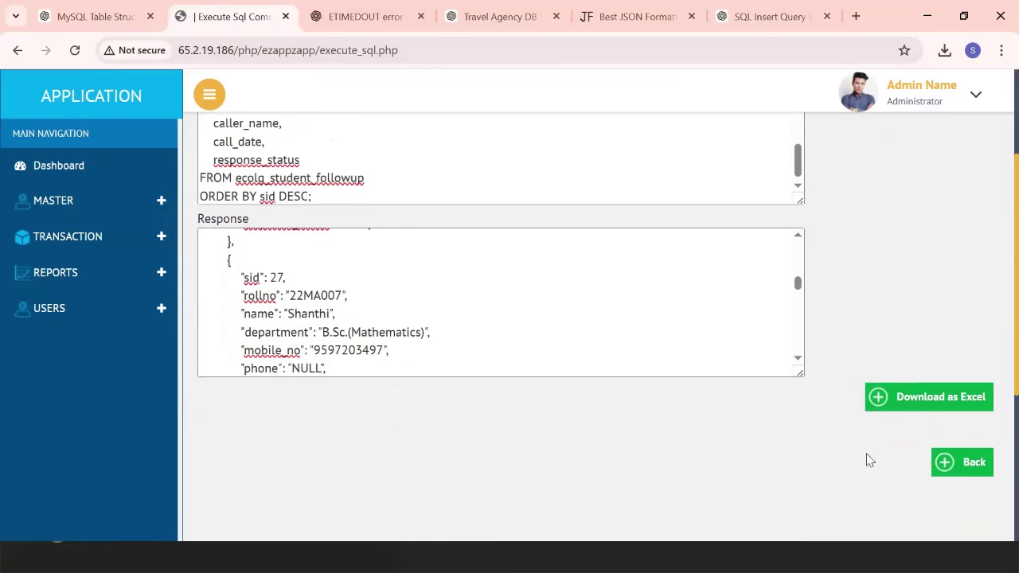
click(933, 394)
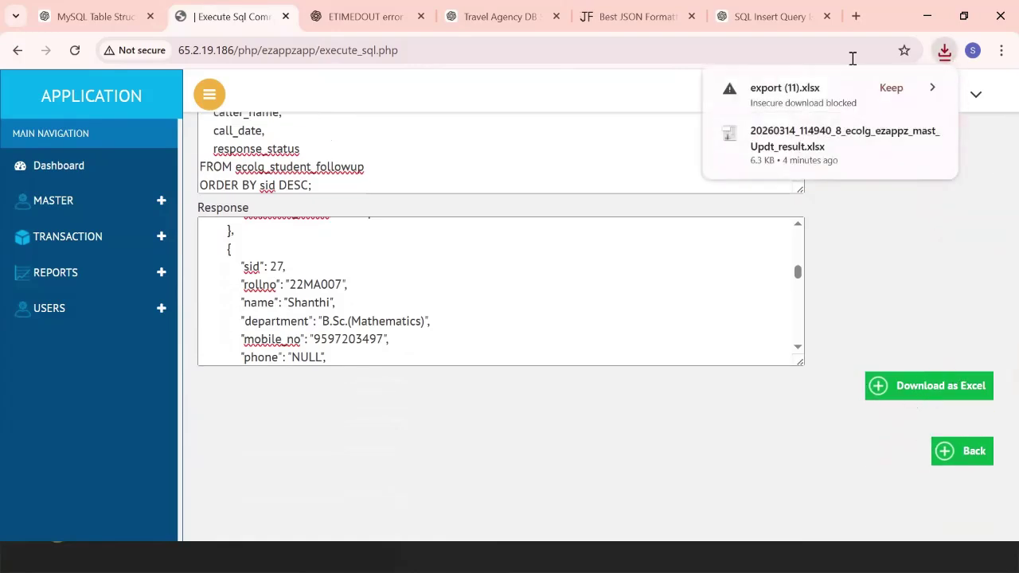
click(895, 87)
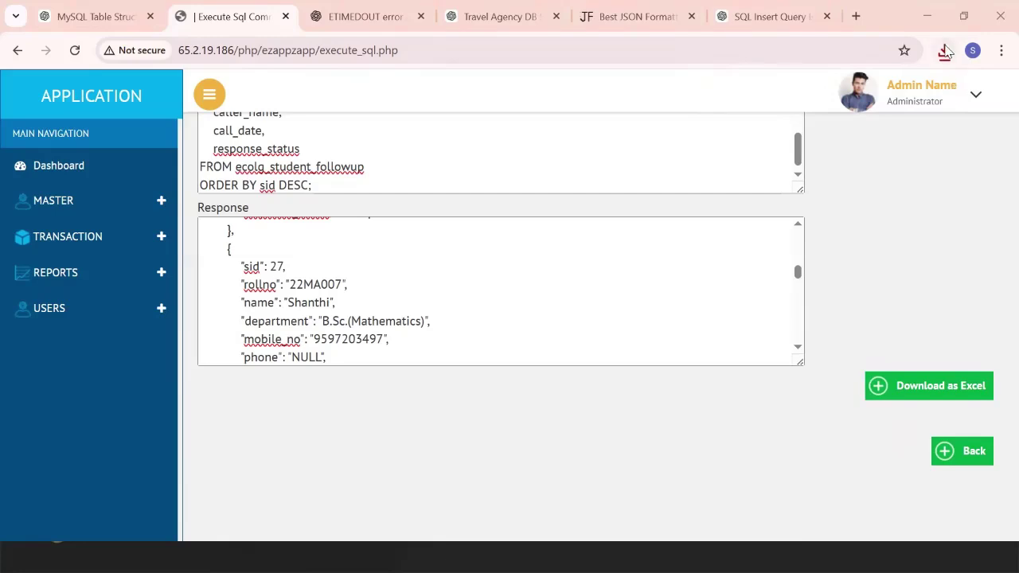
click(945, 50)
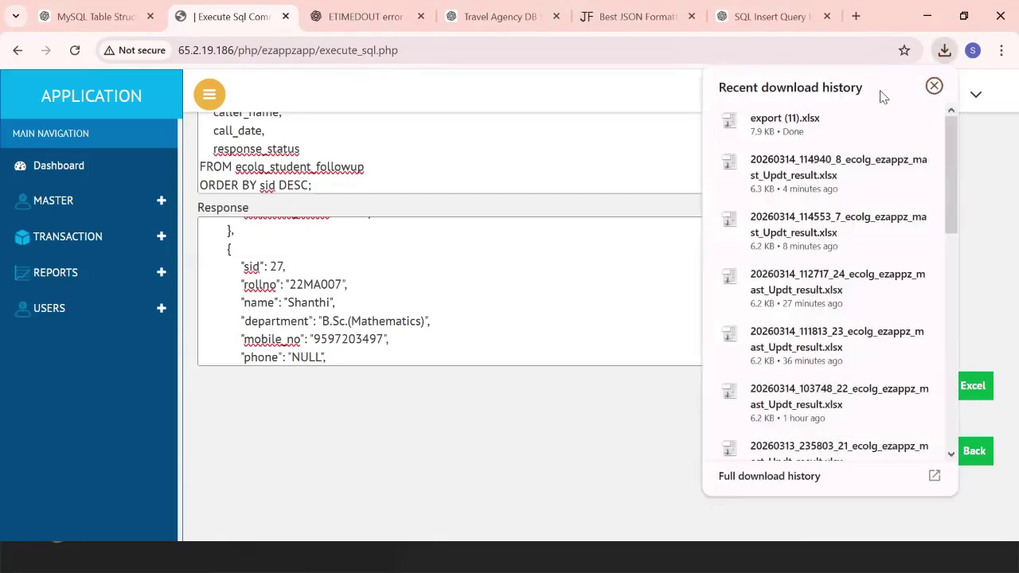
click(779, 126)
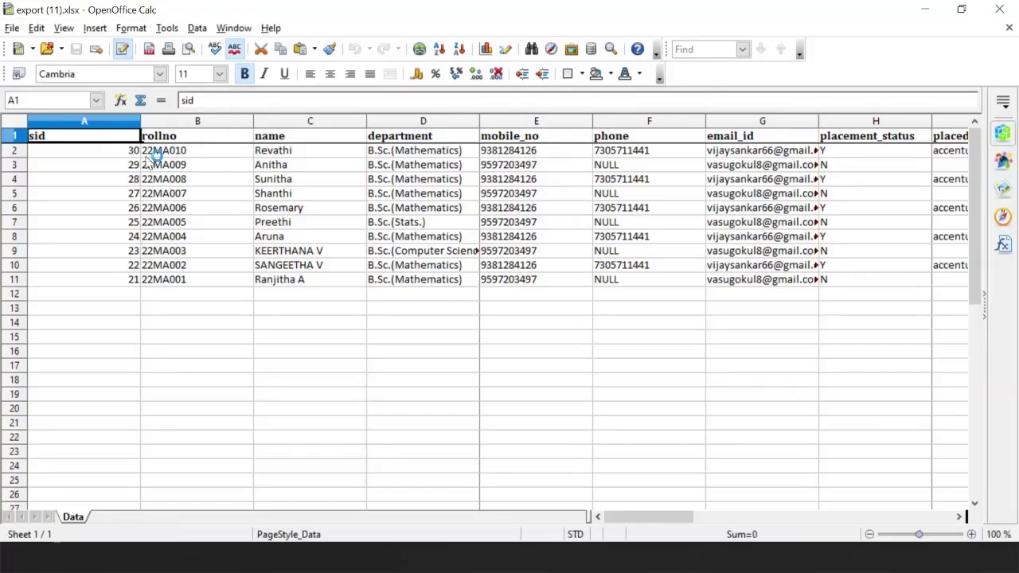
- Examine the exported student follow-up rows across all columns, from sid through response_status
click(107, 154)
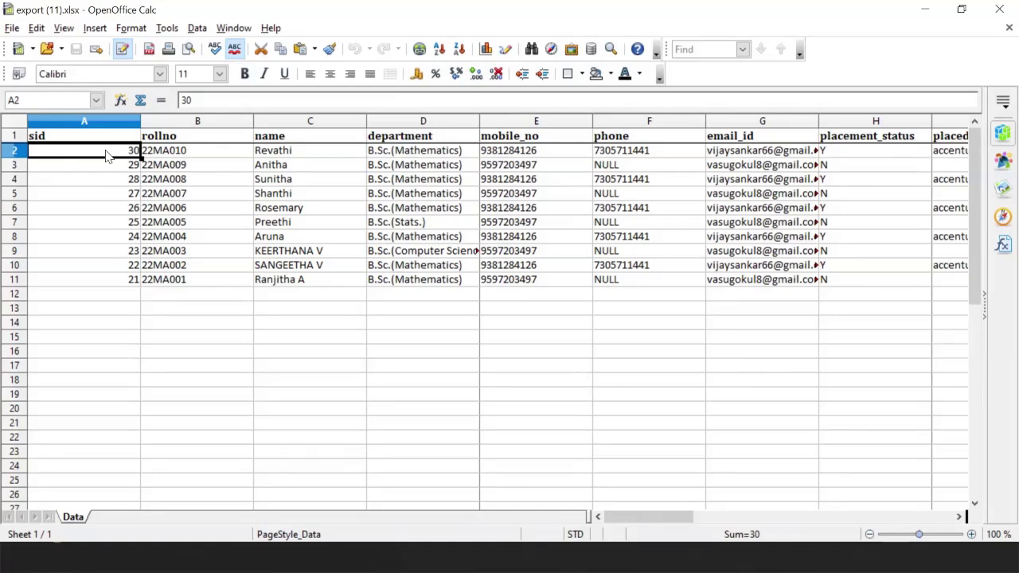
key(Down)
key(Down)
key(Down)
key(Up)
key(Up)
key(Up)
key(Right)
key(Right)
key(Right)
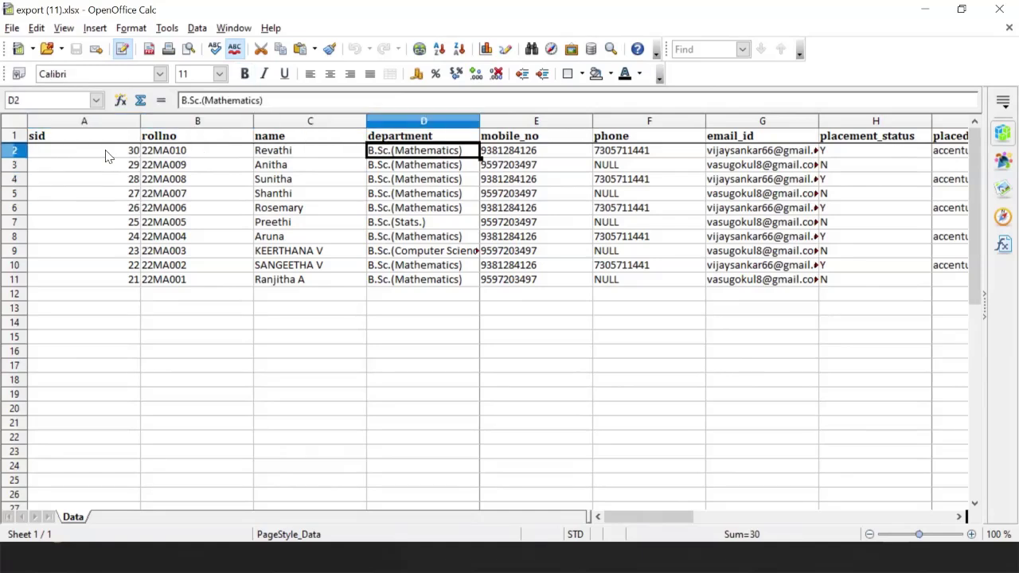
key(Right)
key(Right)
key(Right)
key(Right)
key(Right)
key(Right)
key(Right)
key(Right)
key(Right)
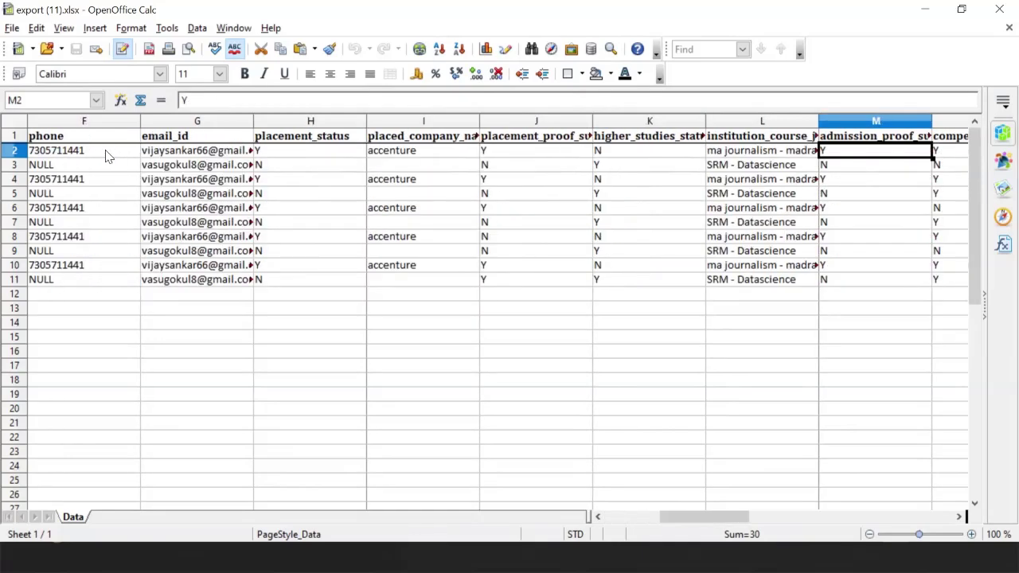
key(Right)
key(Right)
key(Right)
key(Right)
key(Right)
key(Right)
key(Right)
key(Right)
key(Right)
key(Right)
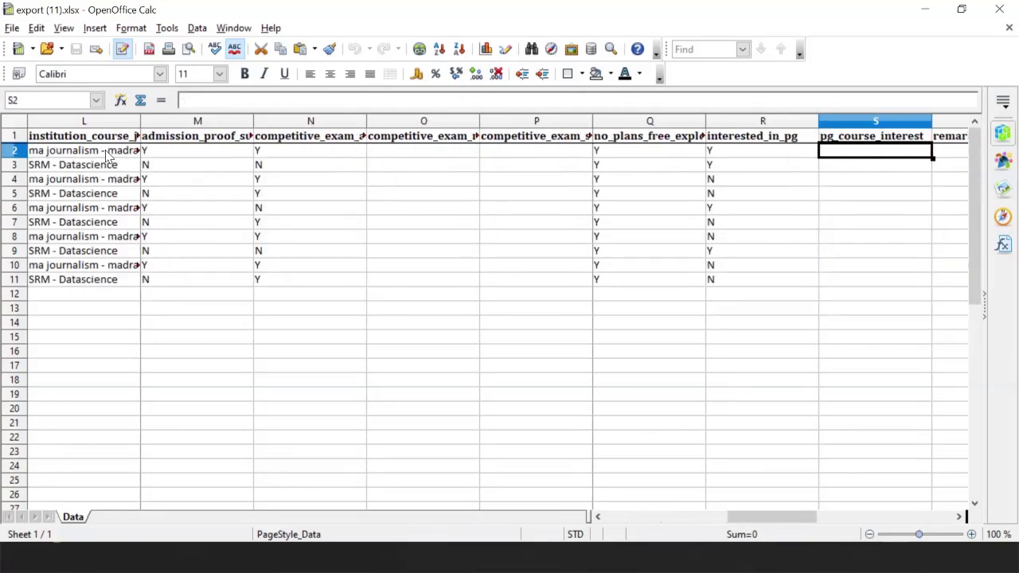
key(Right)
key(Left)
key(Left)
key(Left)
key(Left)
key(Left)
key(Left)
key(Left)
key(Left)
key(Left)
key(Left)
key(Left)
key(Left)
key(Left)
key(Left)
key(Left)
key(Left)
key(Left)
key(Left)
key(Left)
key(Left)
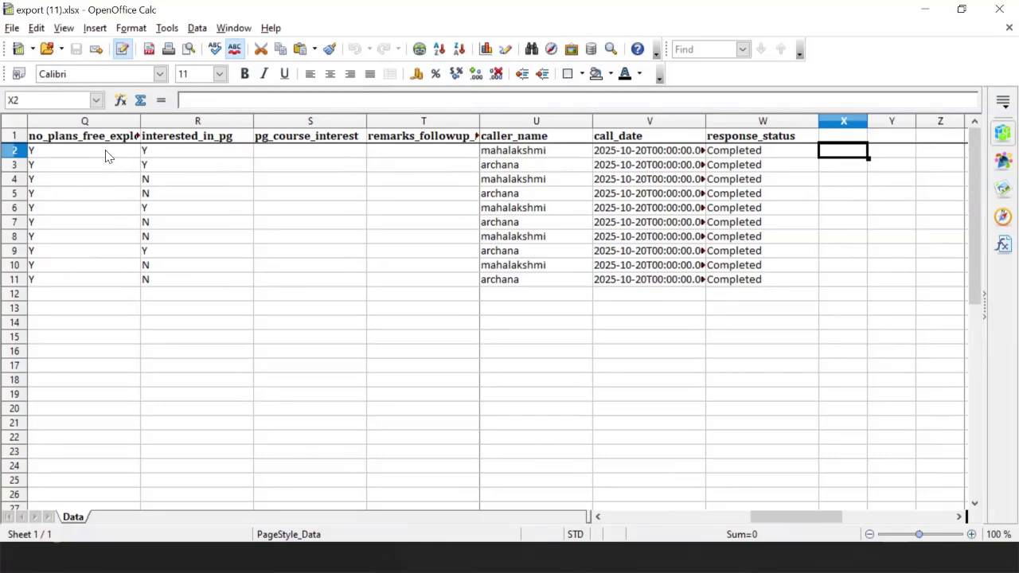